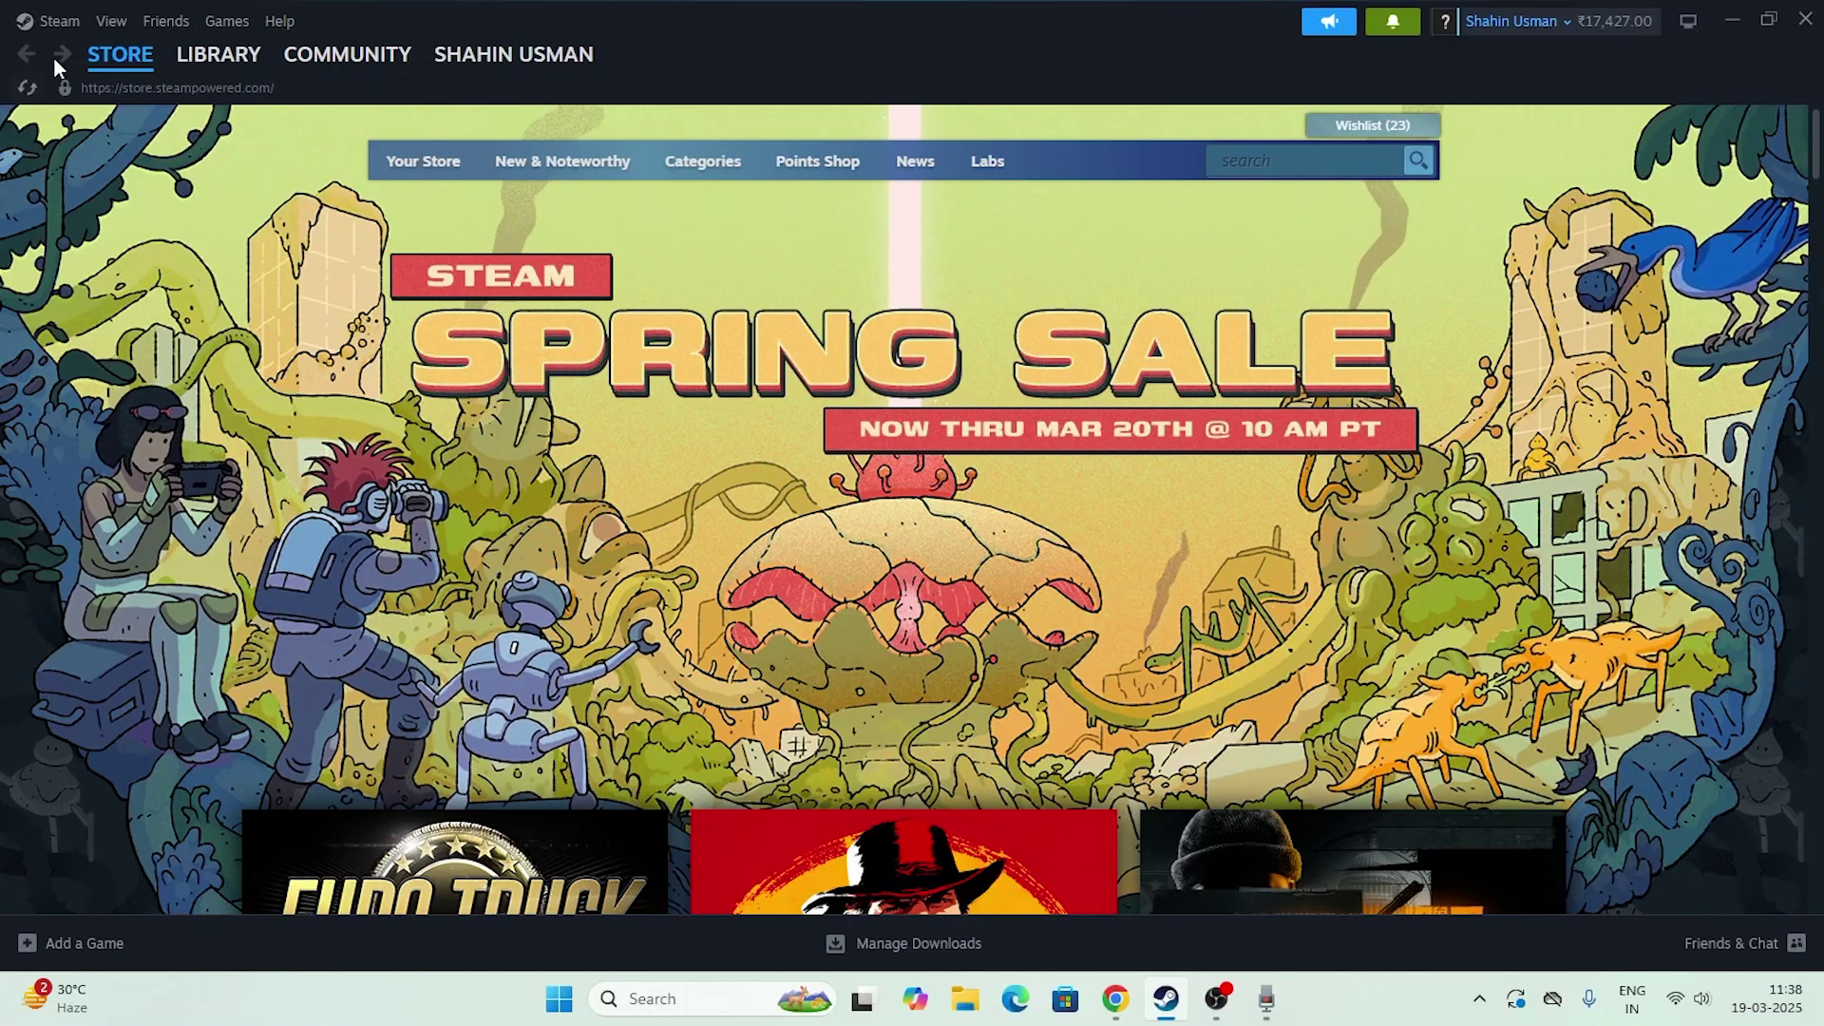
# Step: Maximize Steam's Downloads settings and switch off 'Throttle downloads while streaming'
pyautogui.click(59, 19)
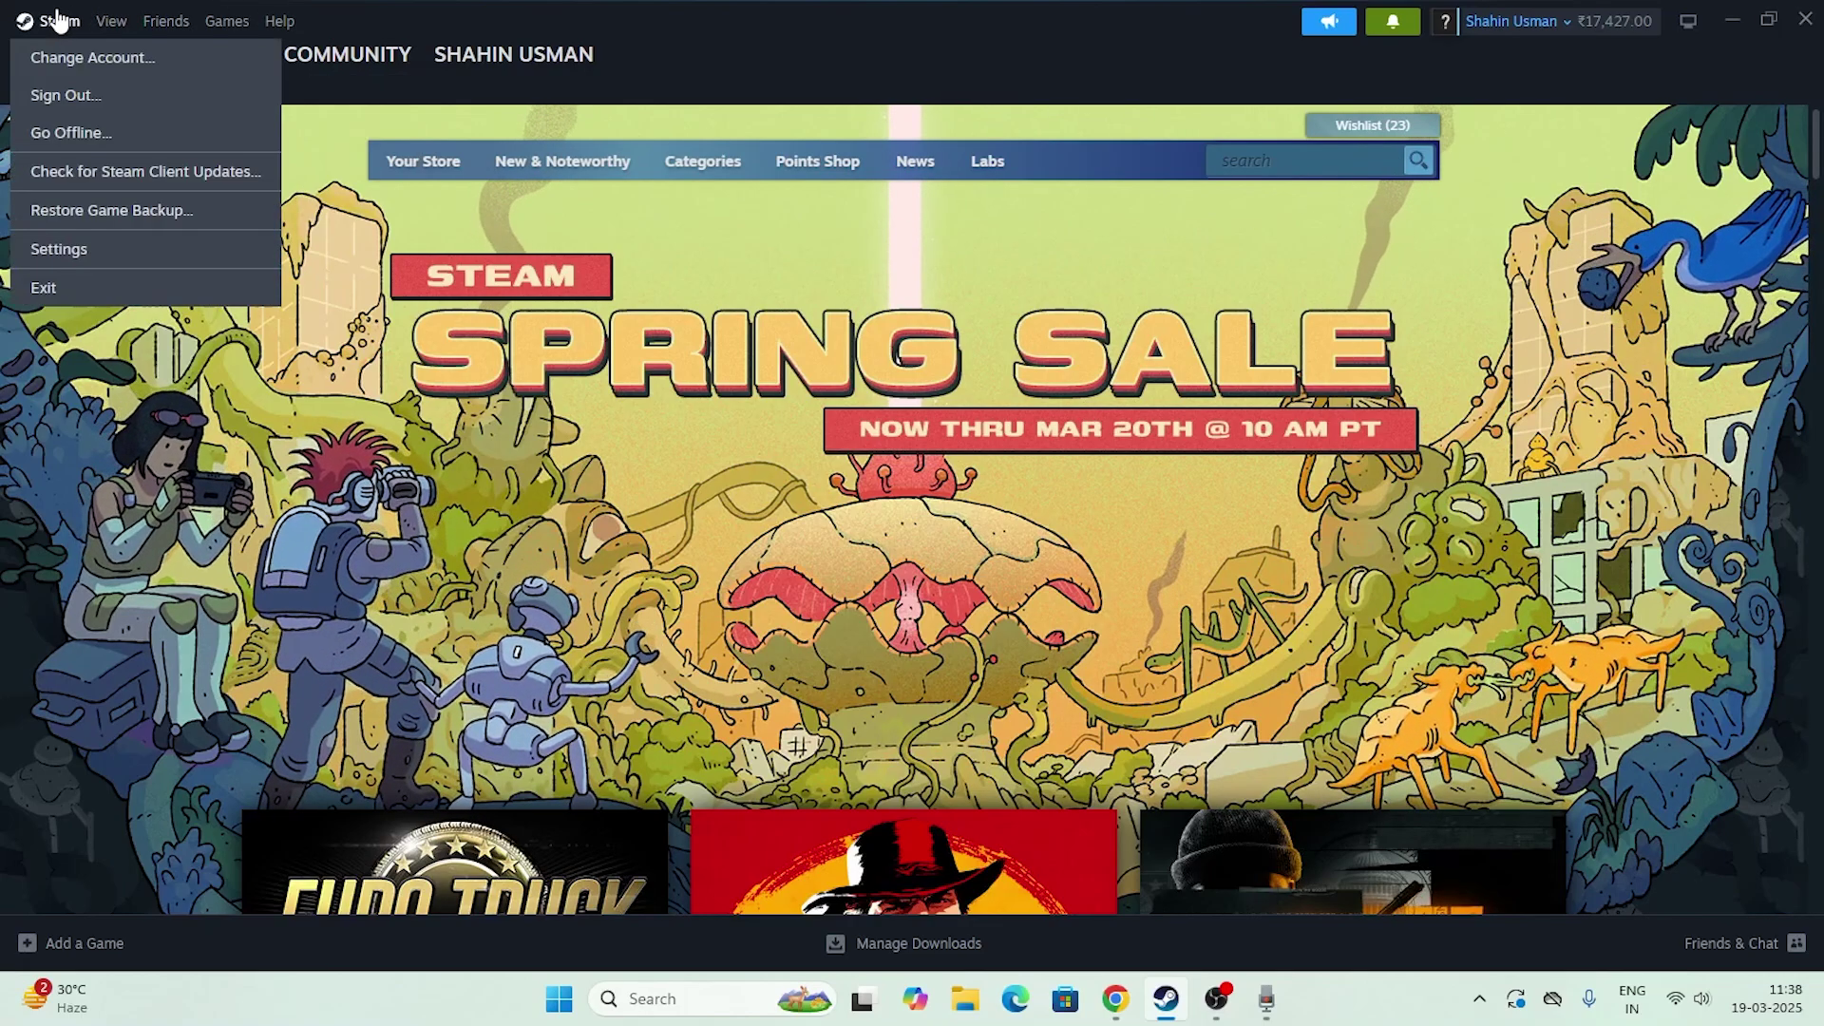
pyautogui.click(110, 253)
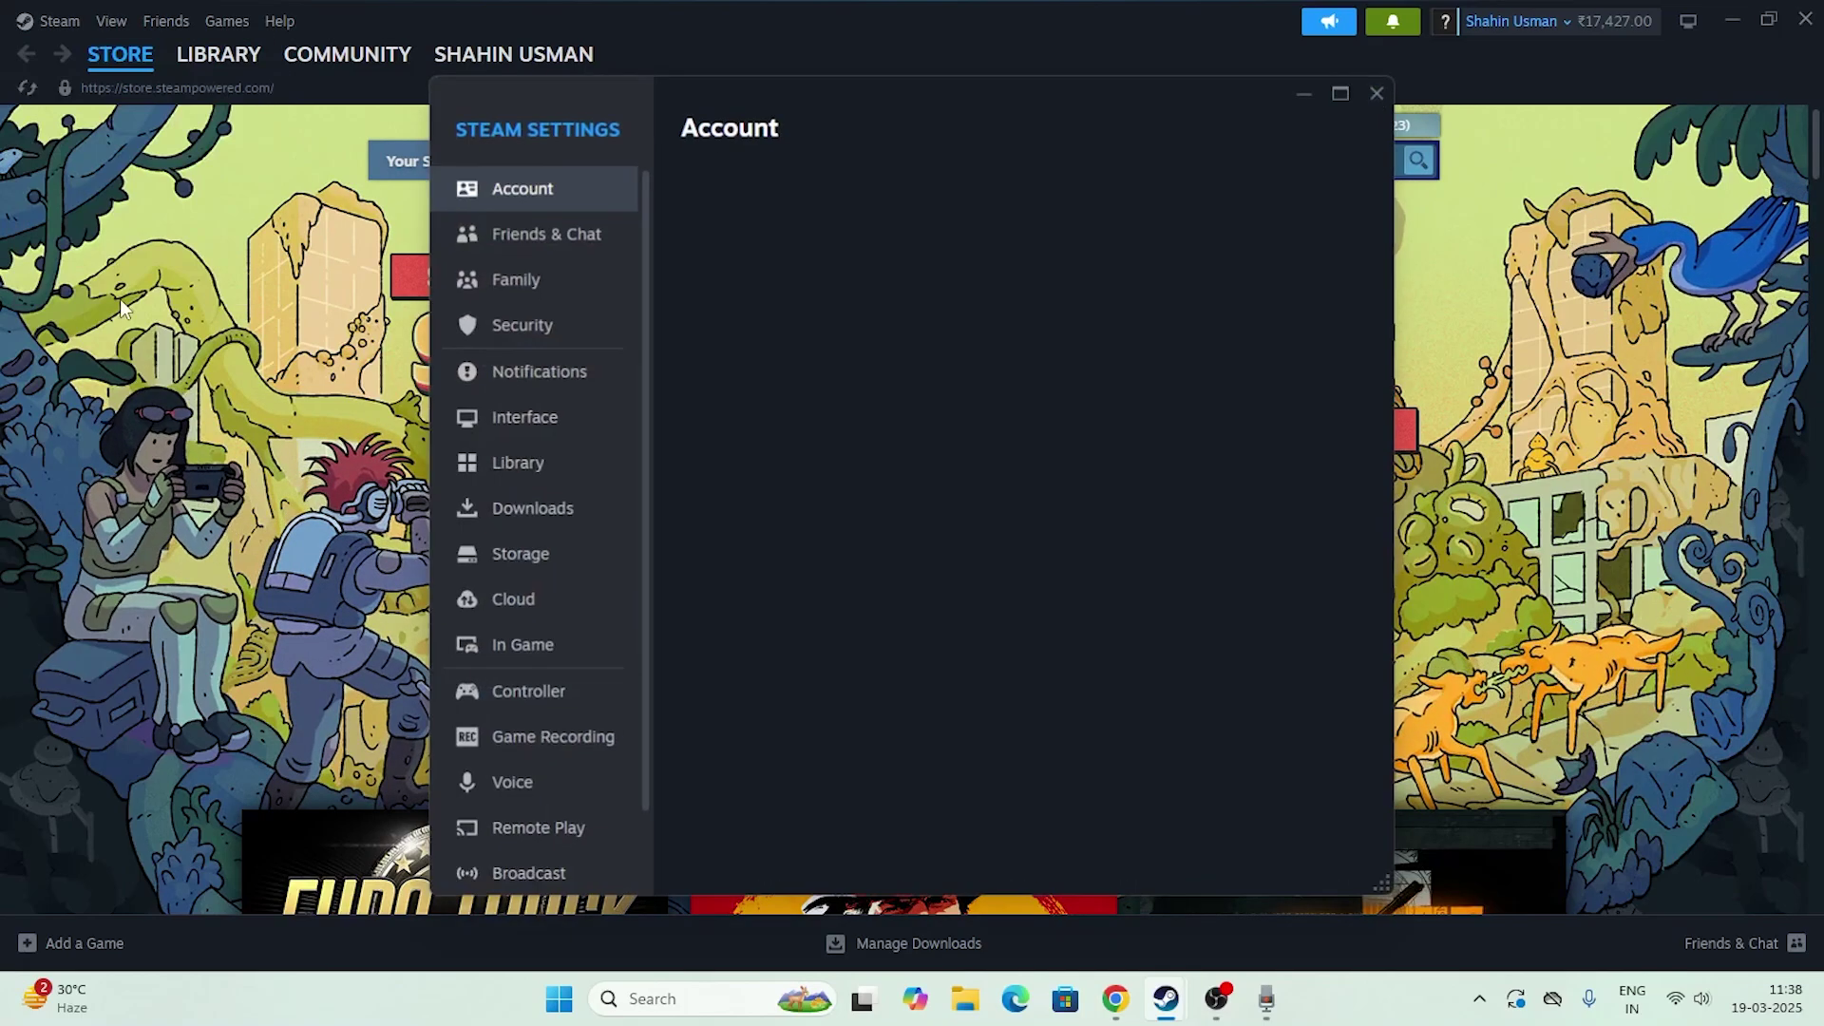
pyautogui.scroll(-1, 522, 367)
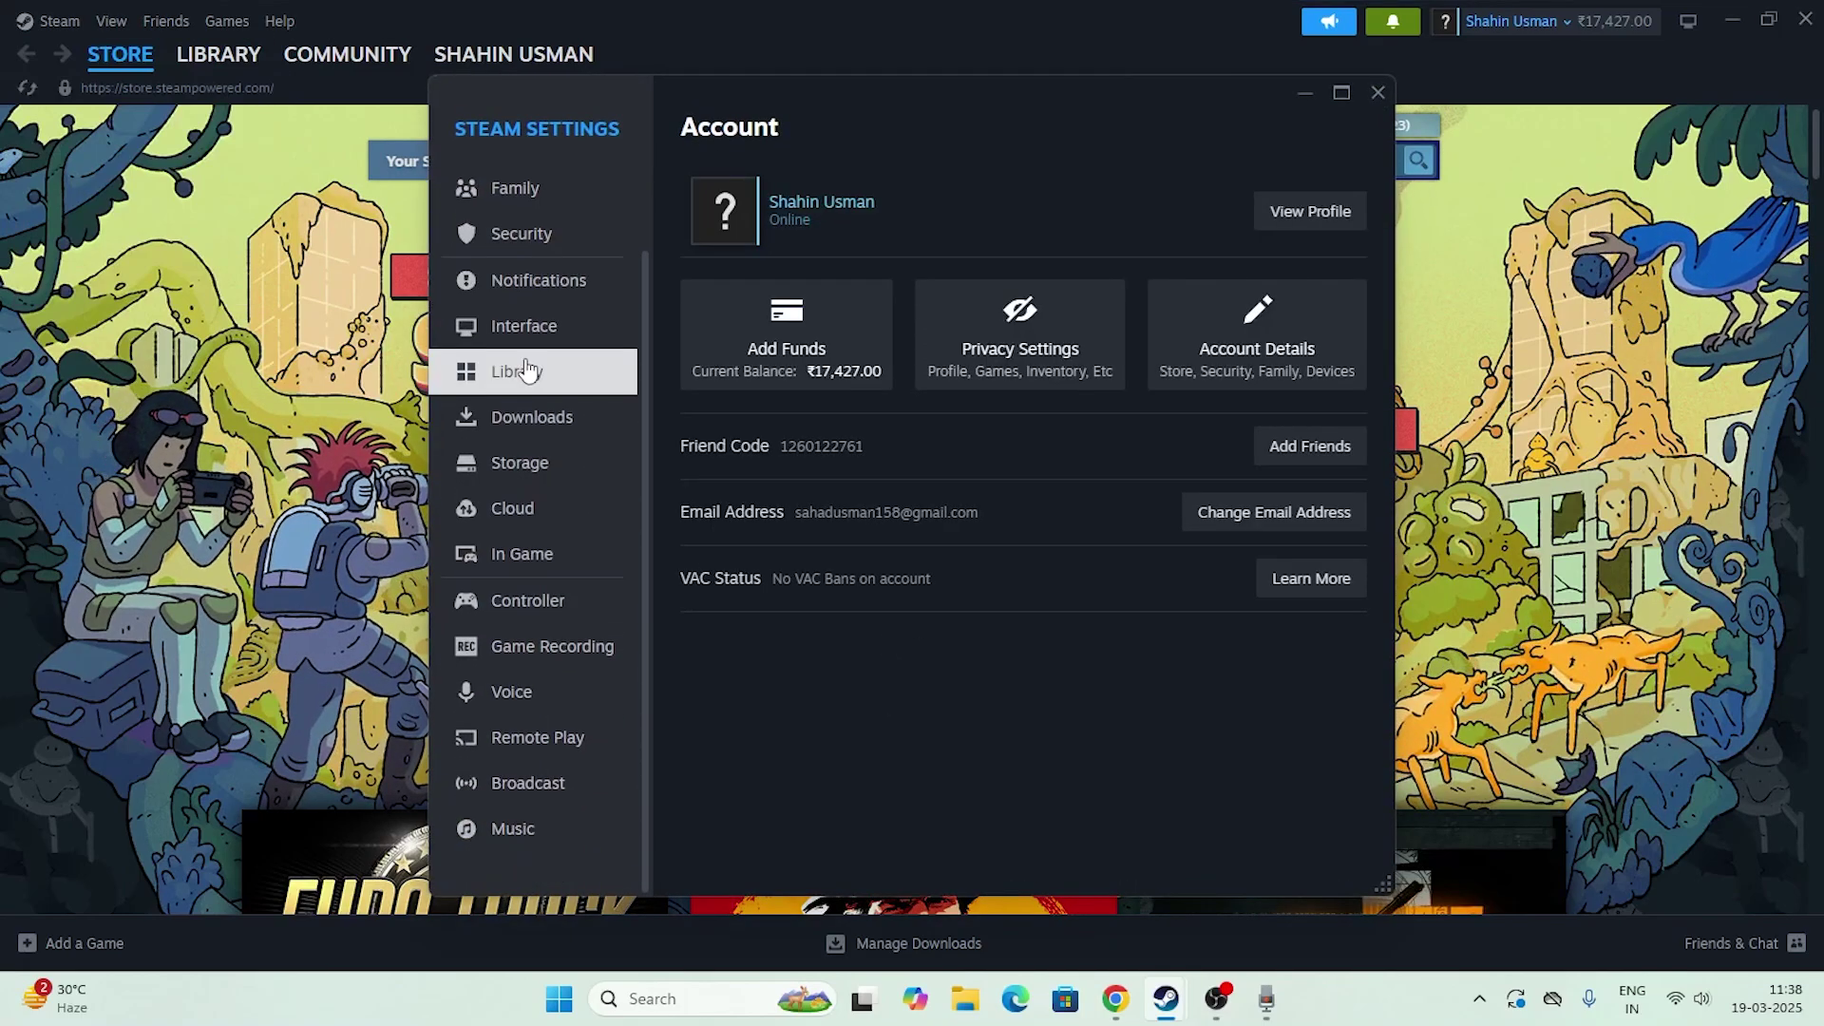
pyautogui.click(532, 418)
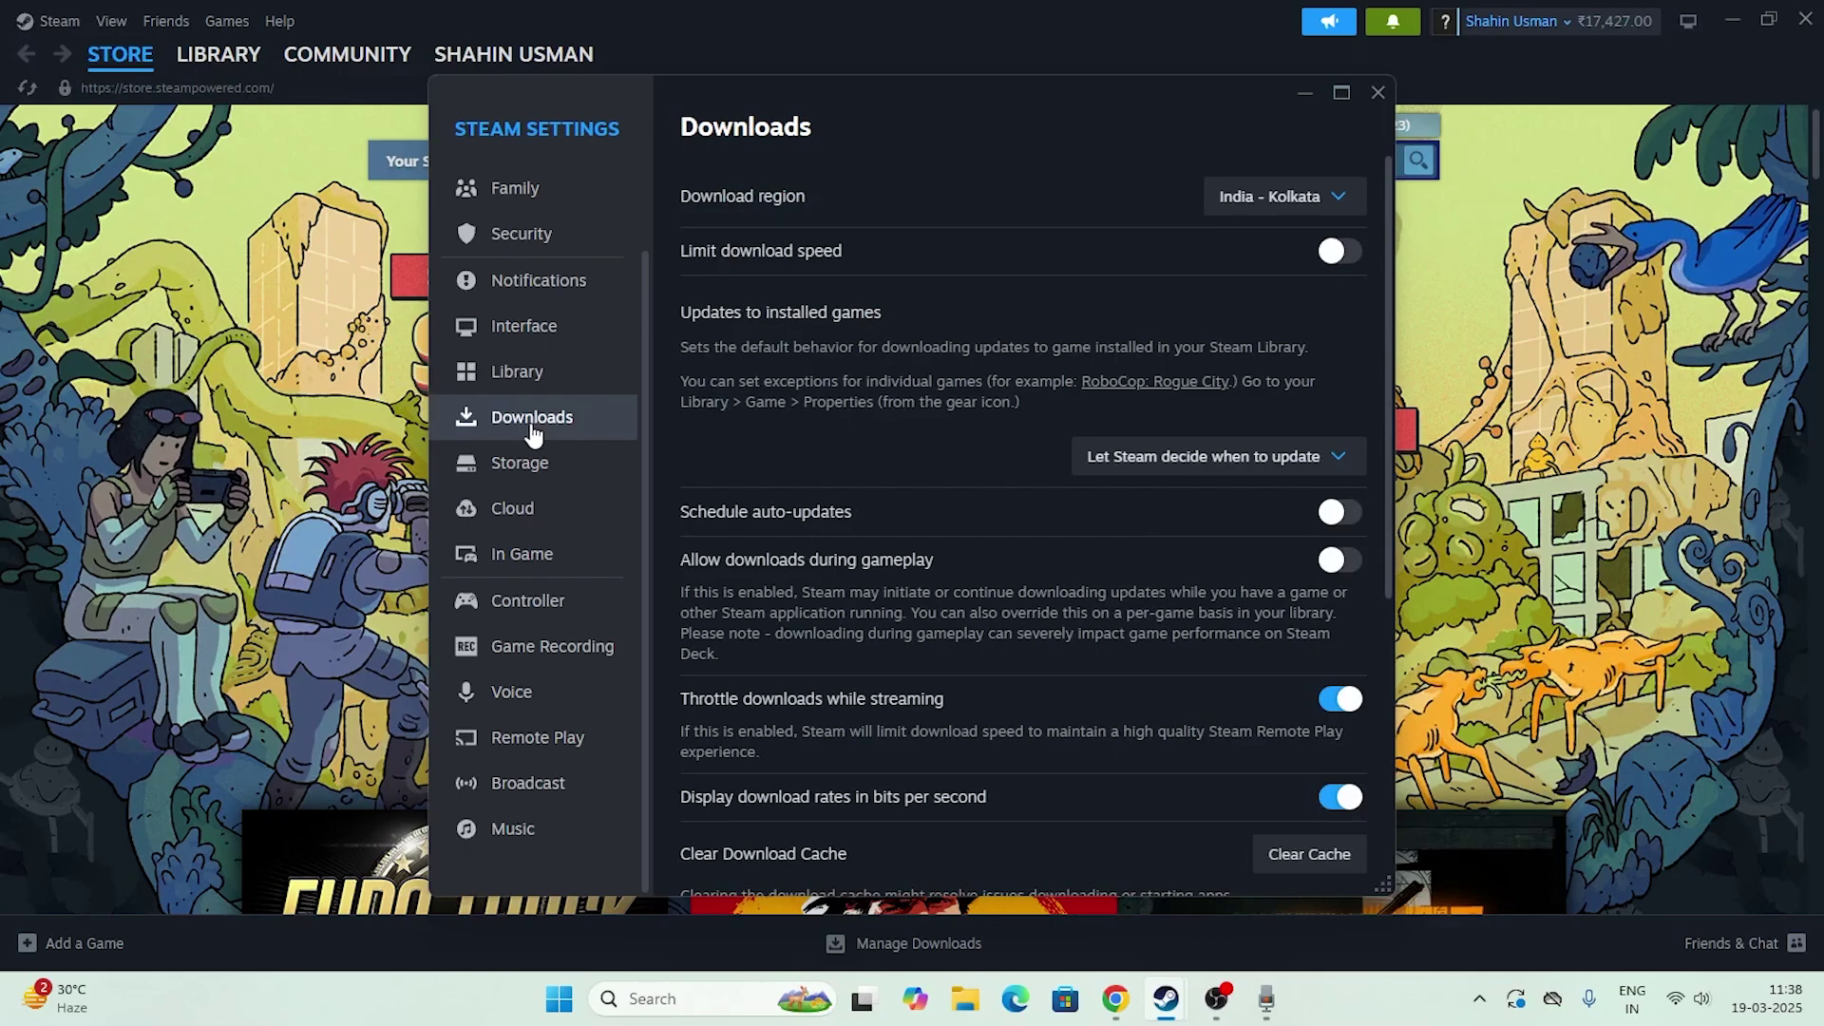
pyautogui.click(1342, 92)
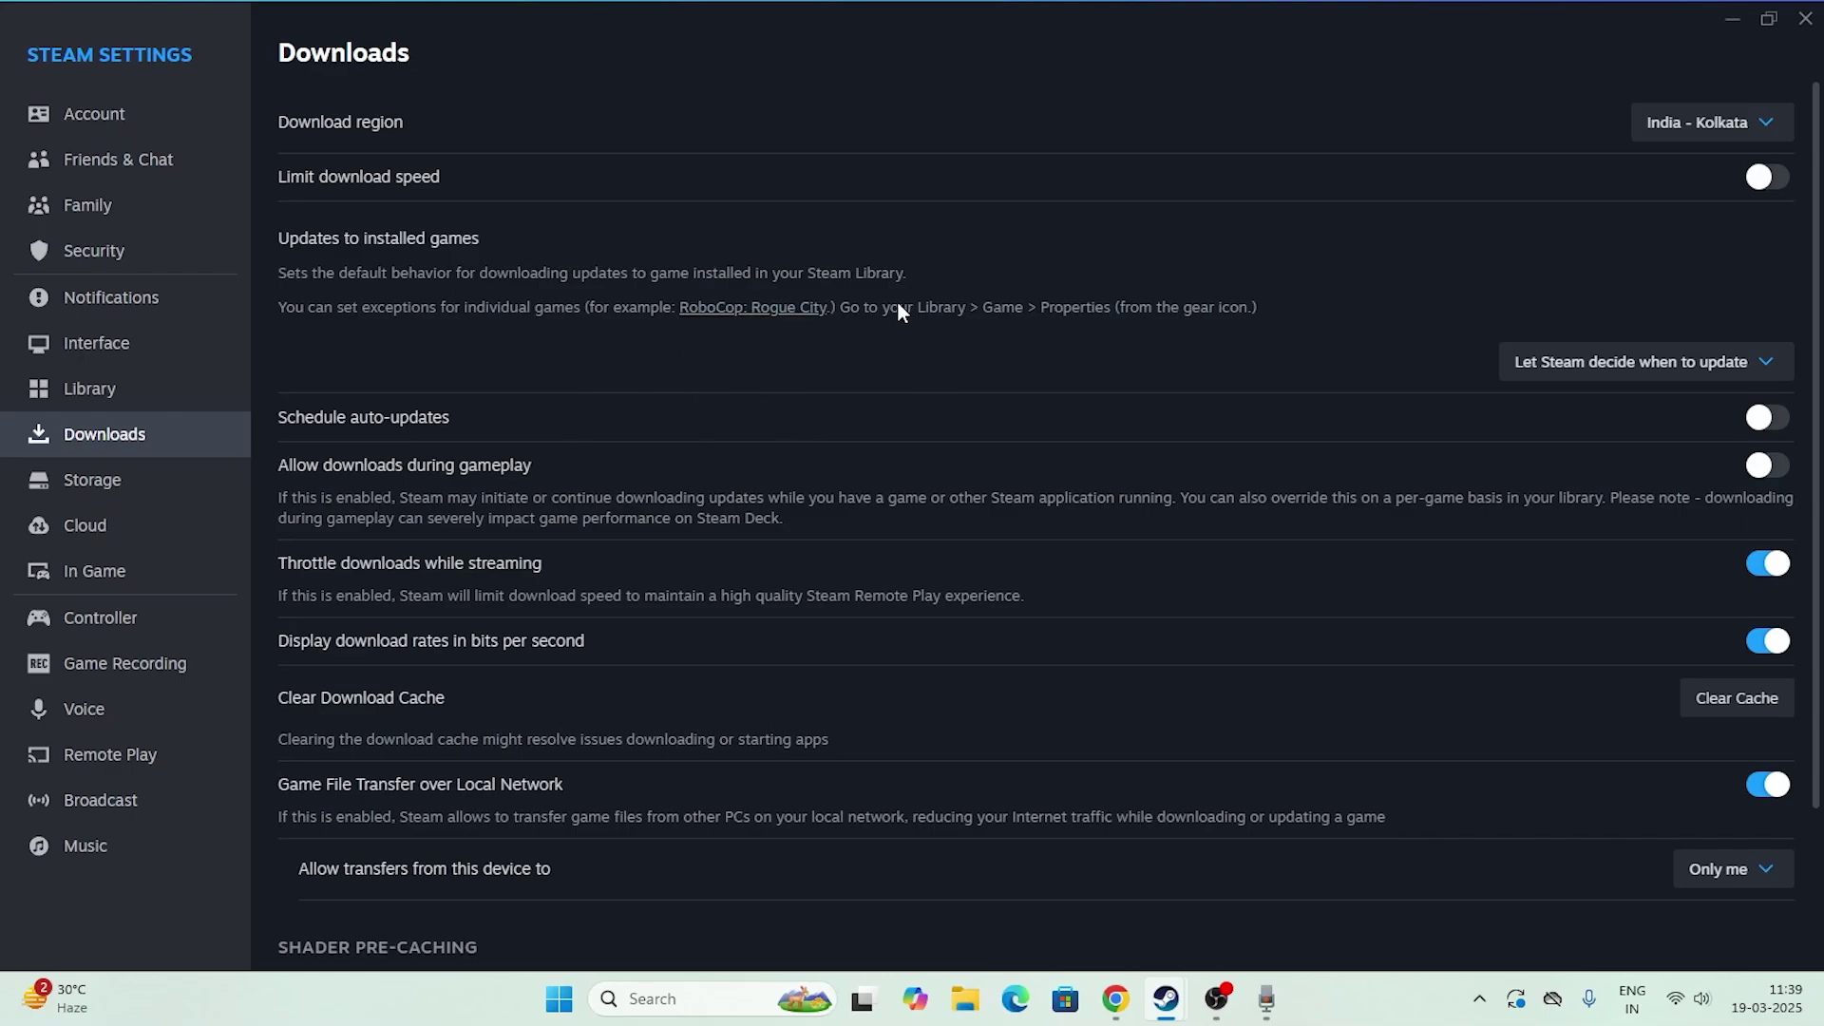
pyautogui.scroll(-1, 1649, 446)
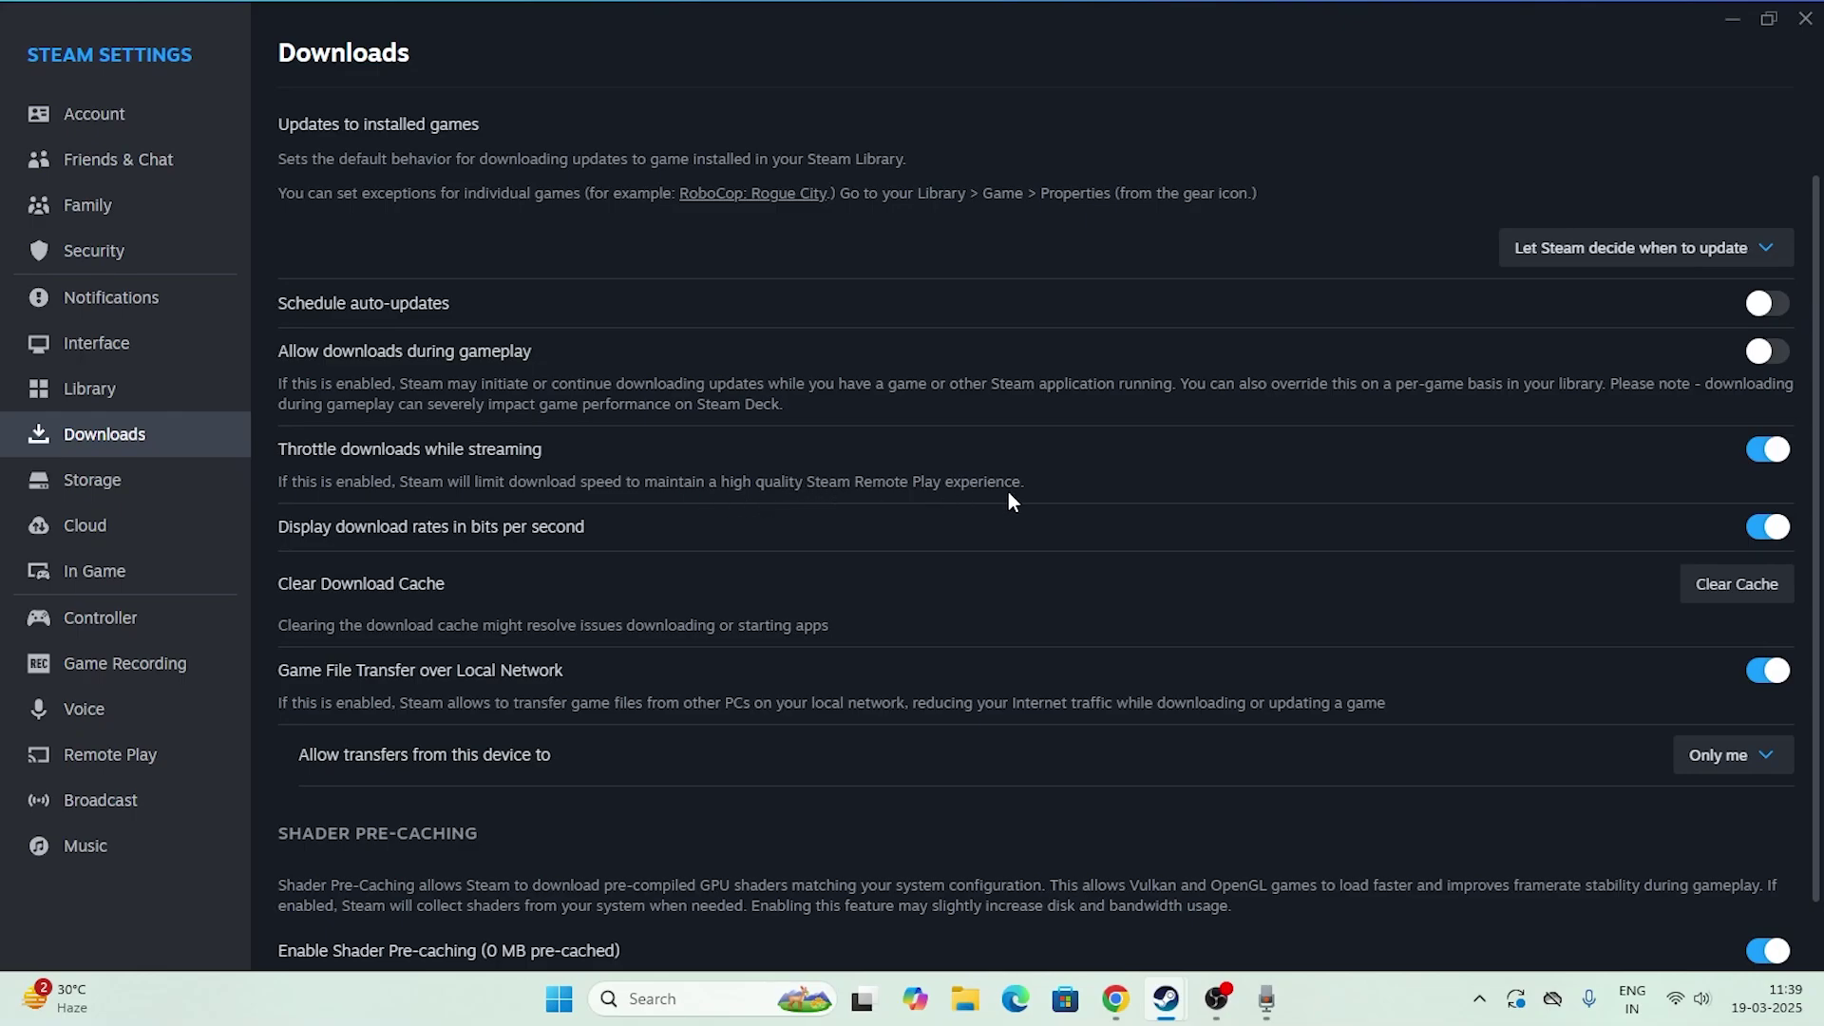
pyautogui.click(1765, 450)
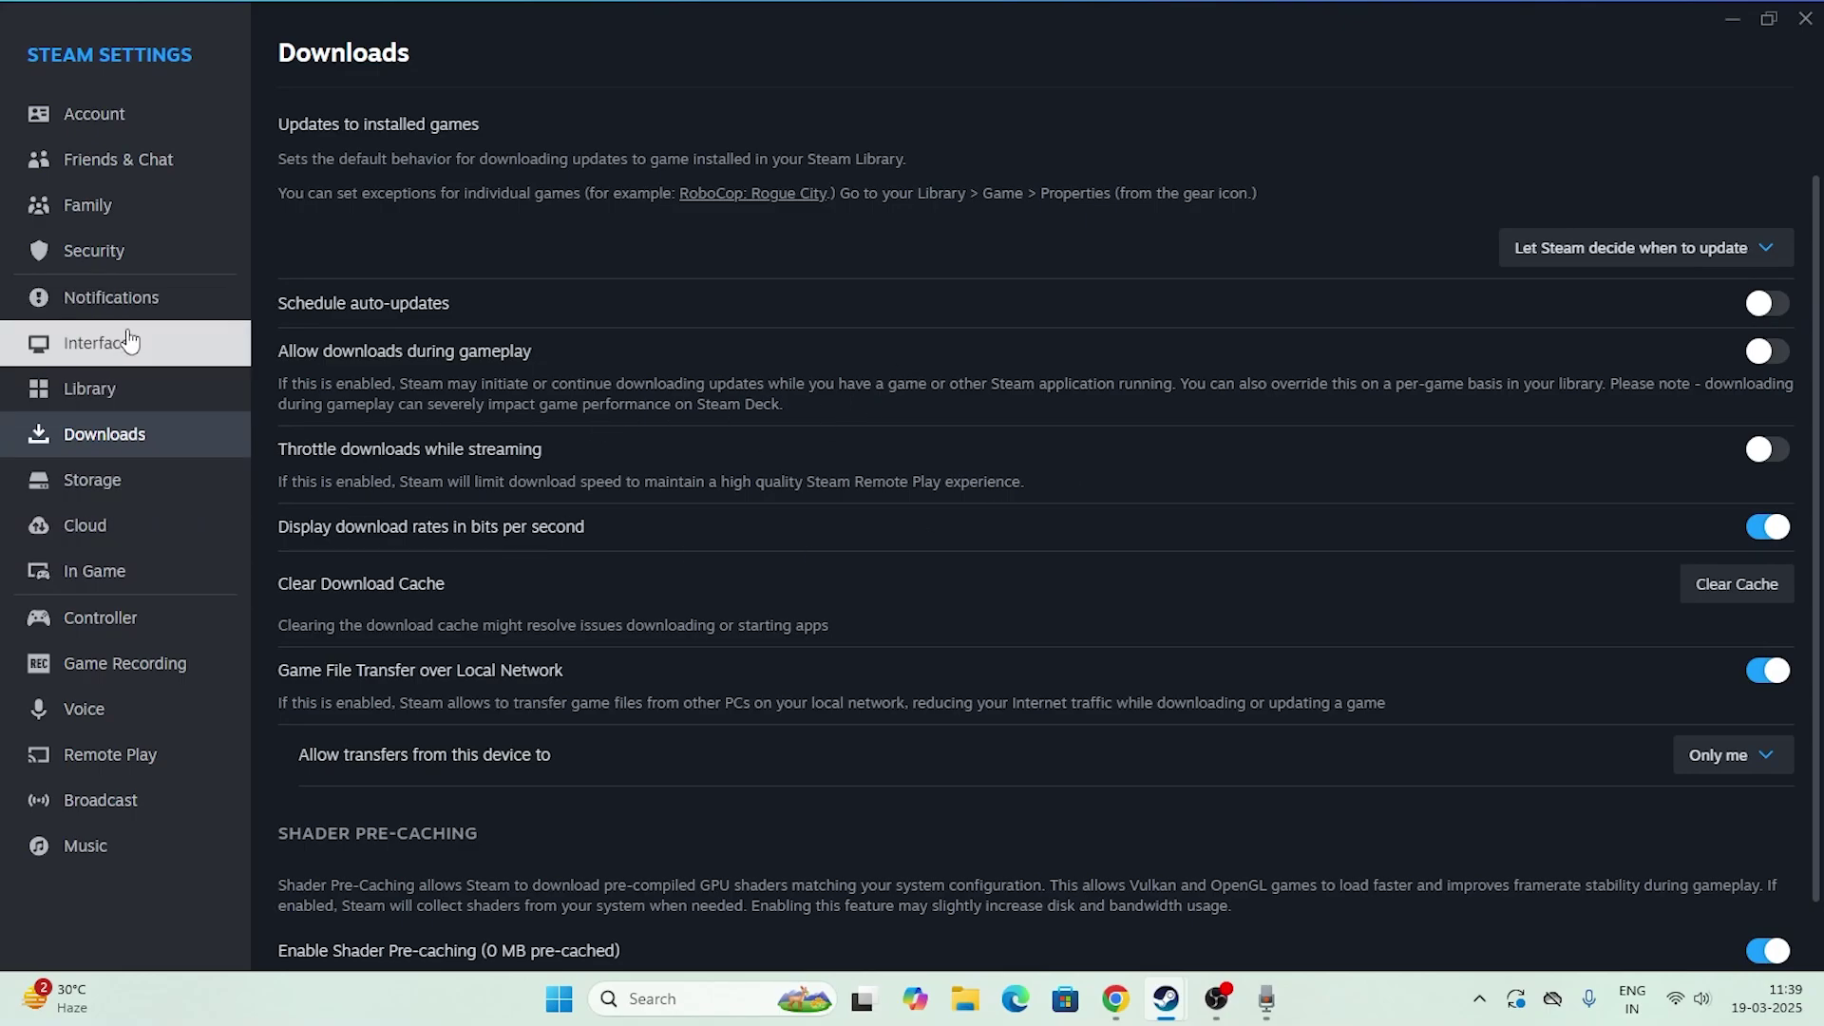
# Step: Run Repair Library on C:\Program Files (x86)\Steam from the Storage page, then return to Downloads
pyautogui.click(146, 493)
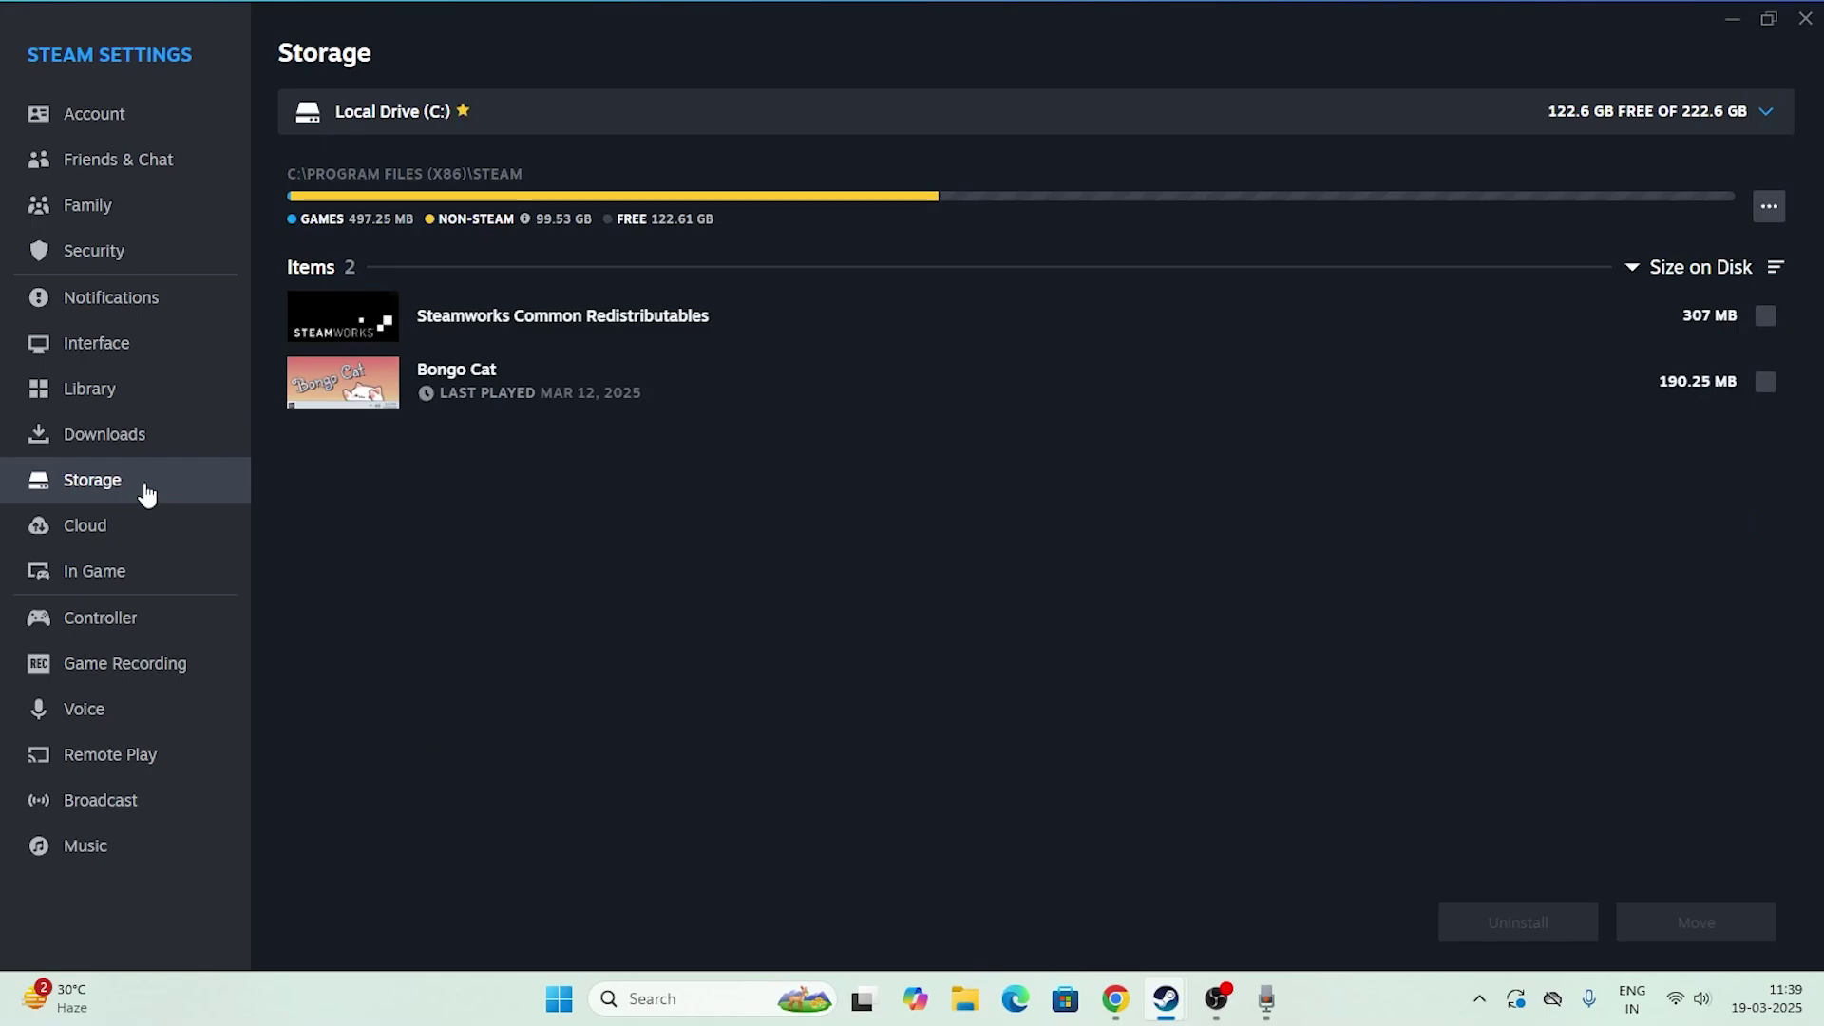
pyautogui.click(1771, 207)
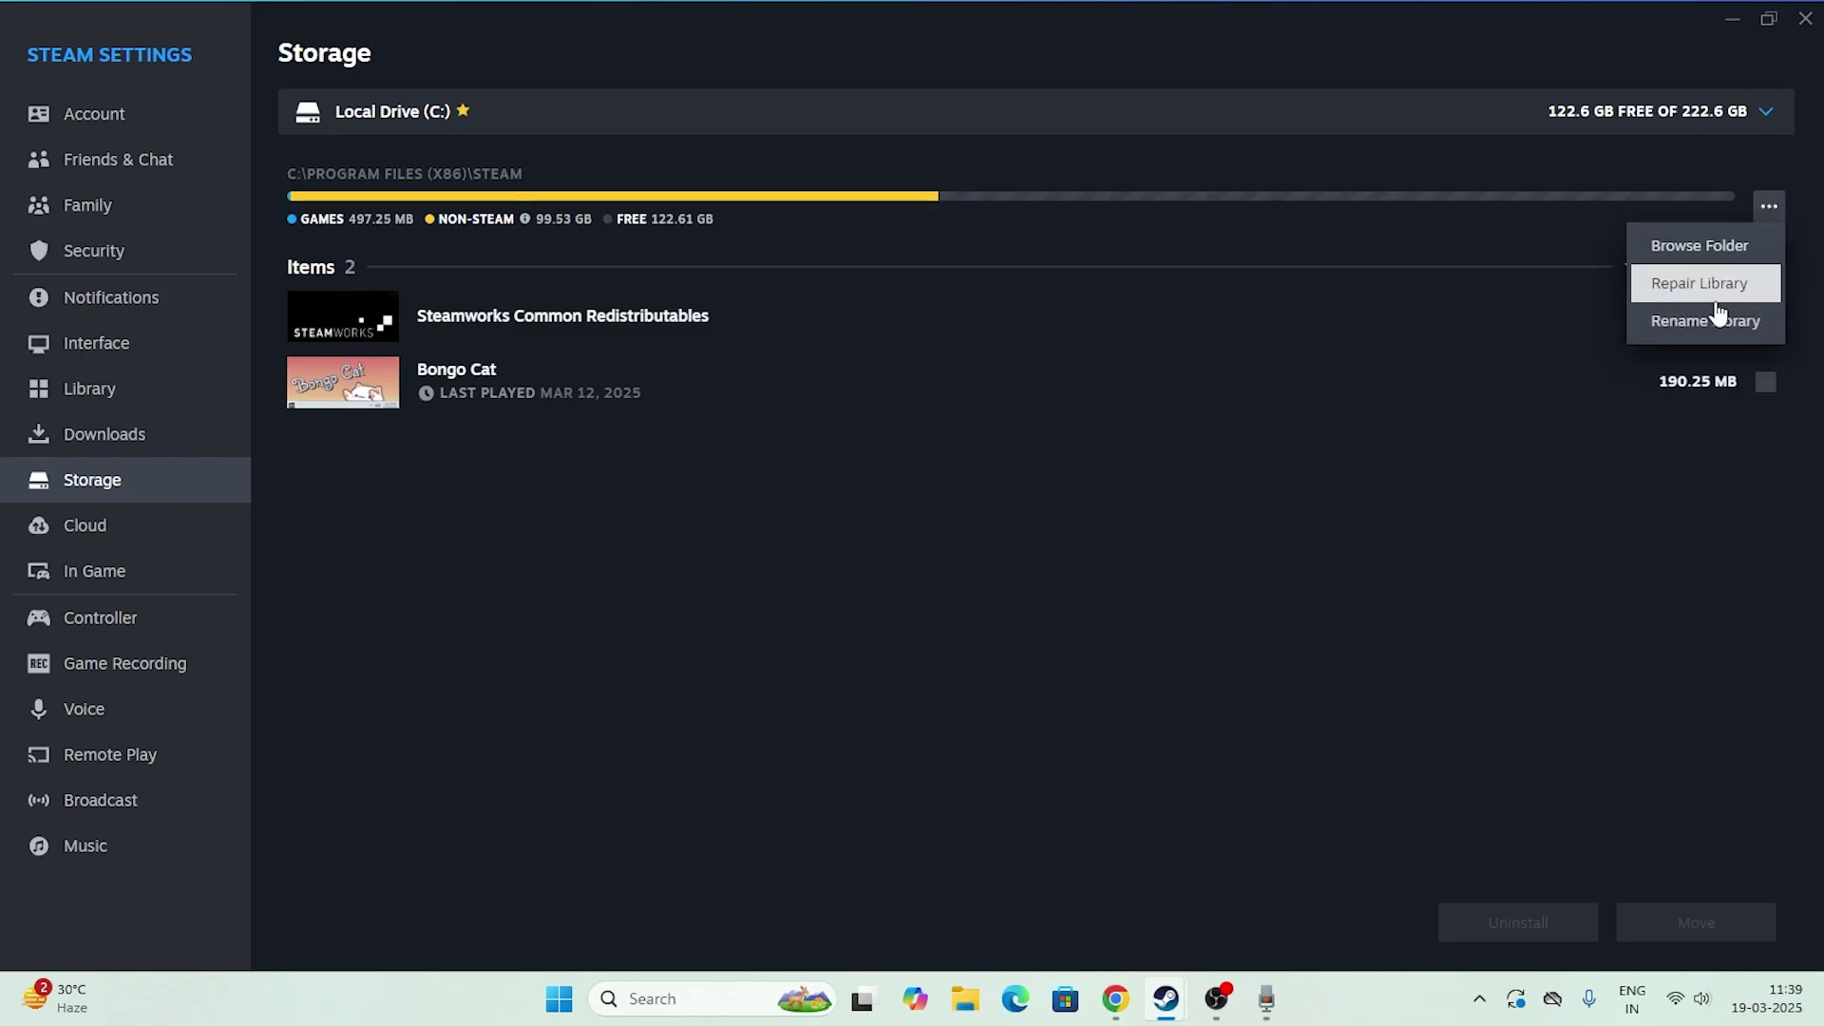
pyautogui.click(1711, 287)
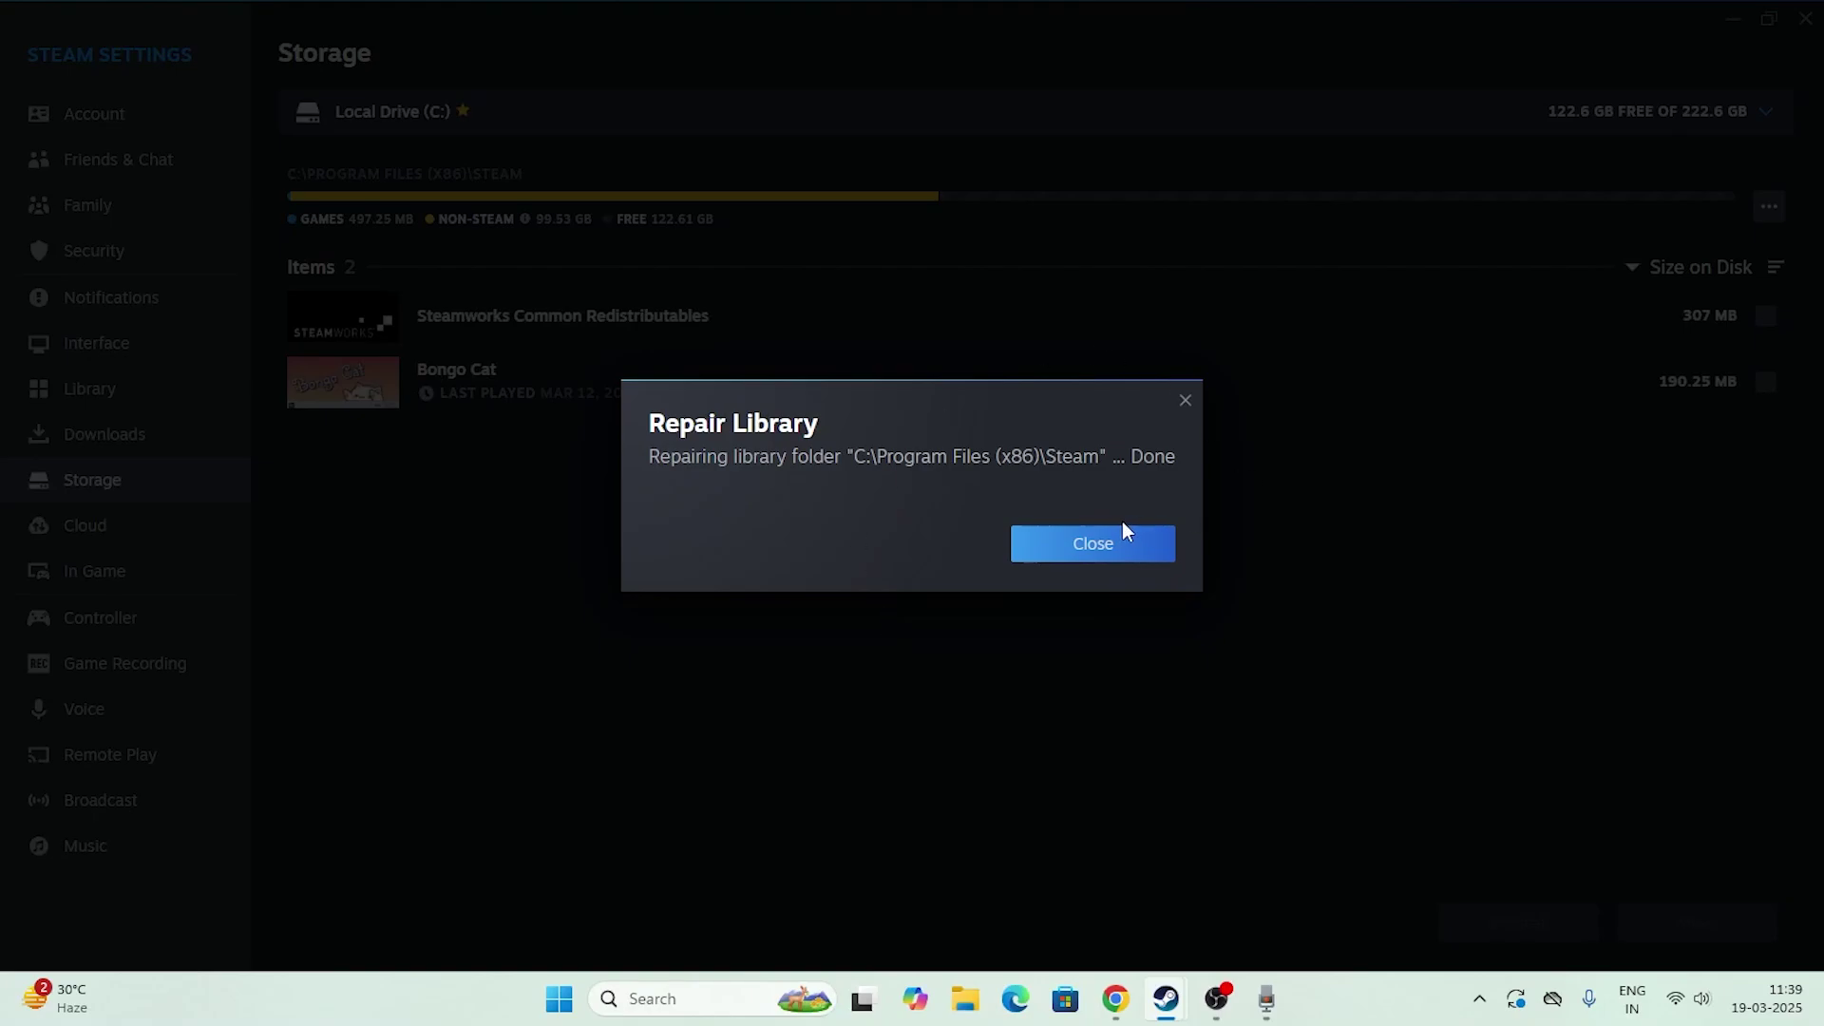
pyautogui.click(1121, 545)
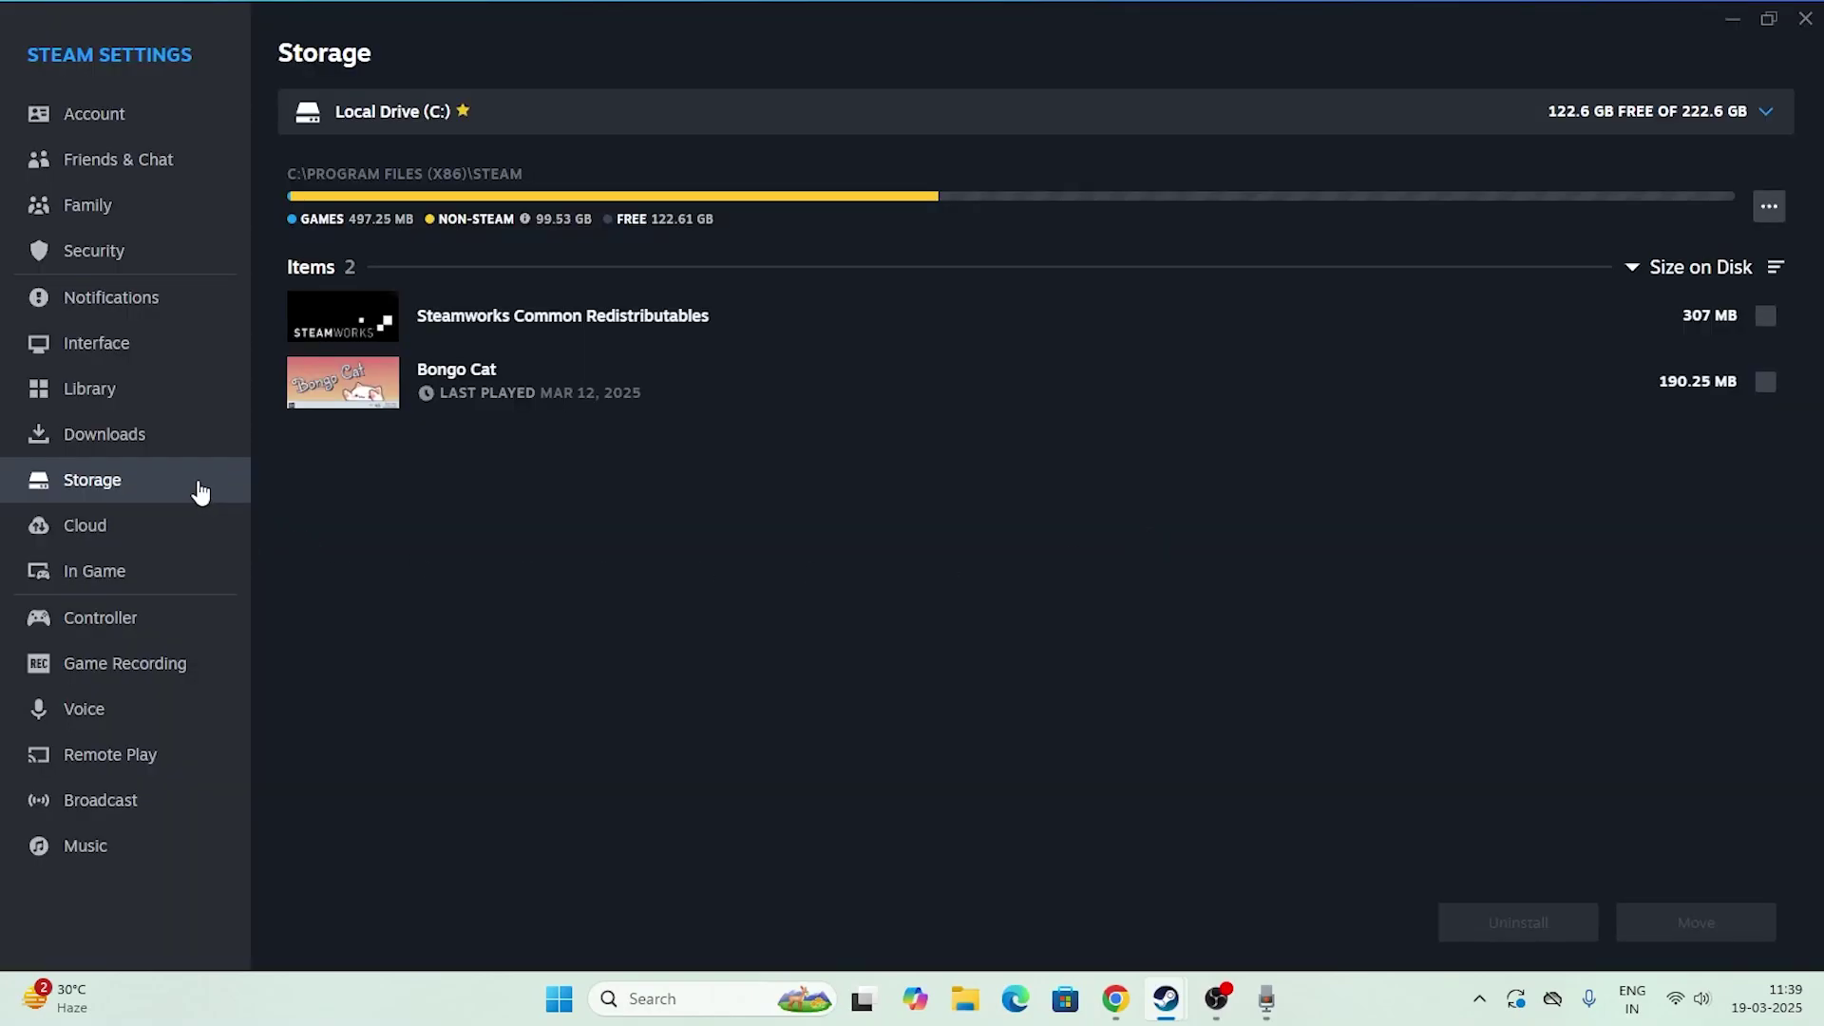
pyautogui.click(155, 435)
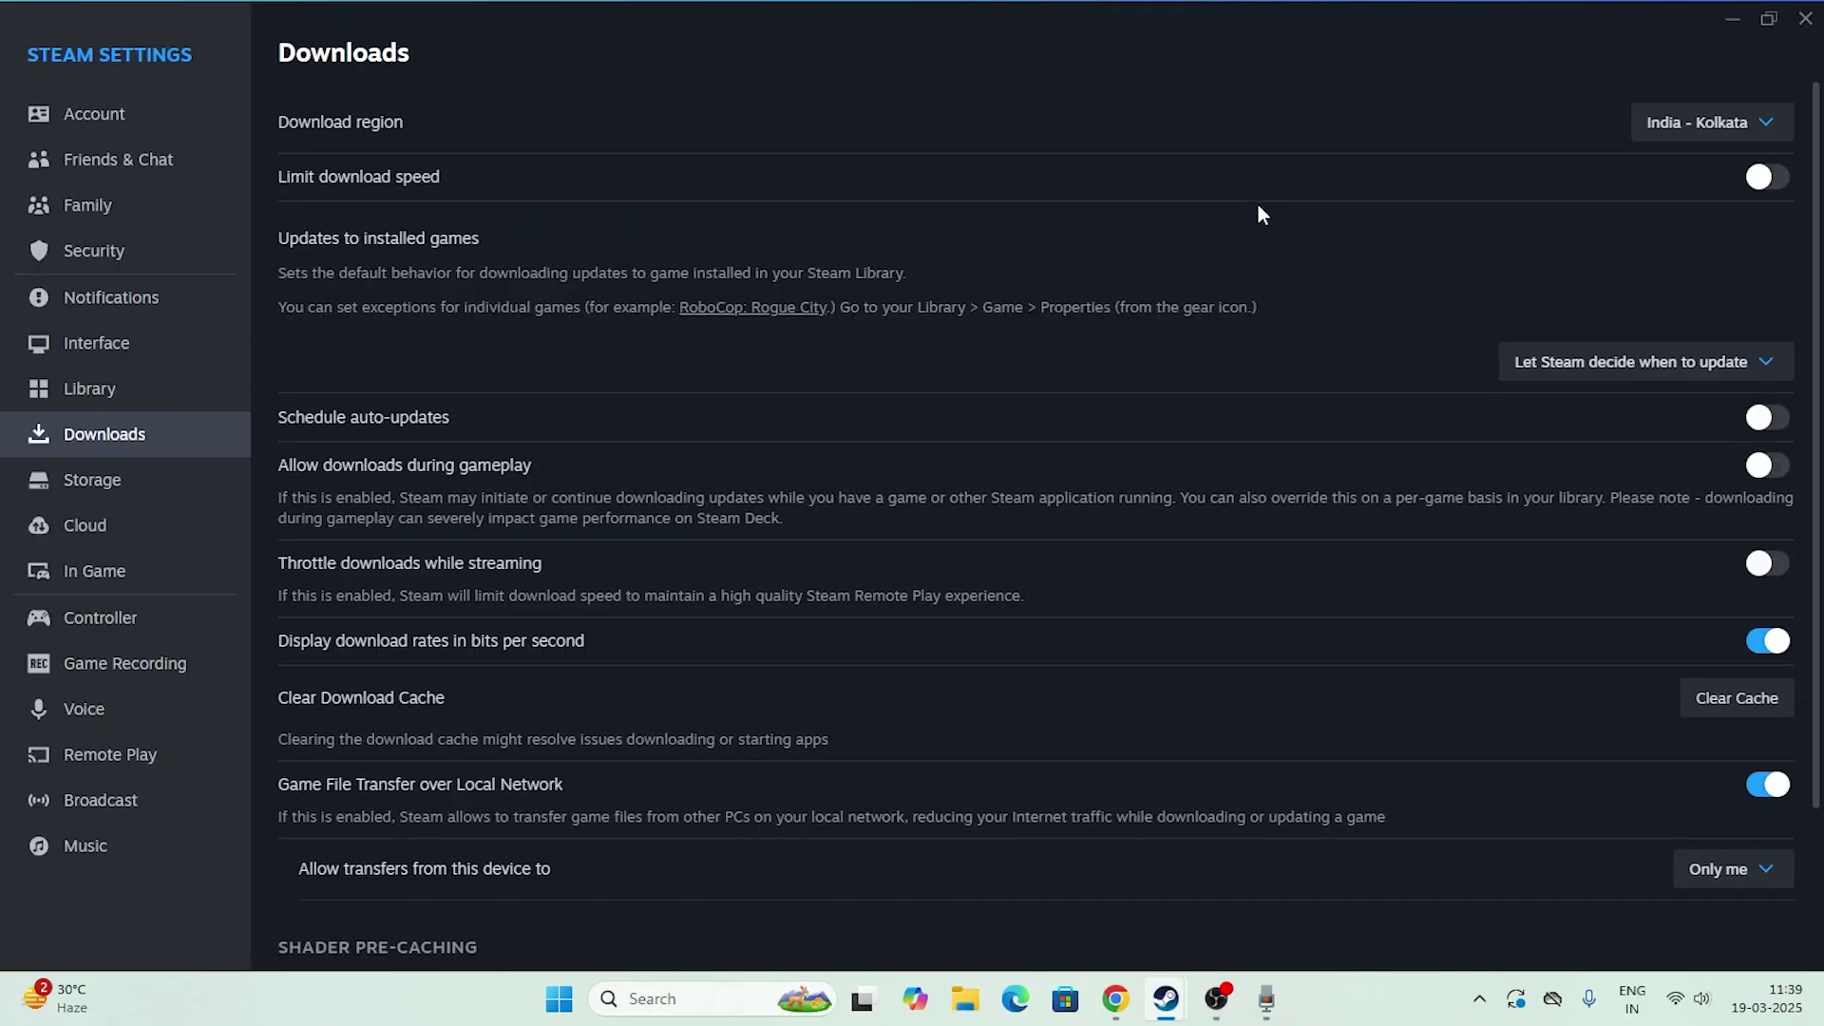
# Step: Clear and confirm Steam's download cache, then refresh the desktop while Steam restarts
pyautogui.scroll(-2, 673, 450)
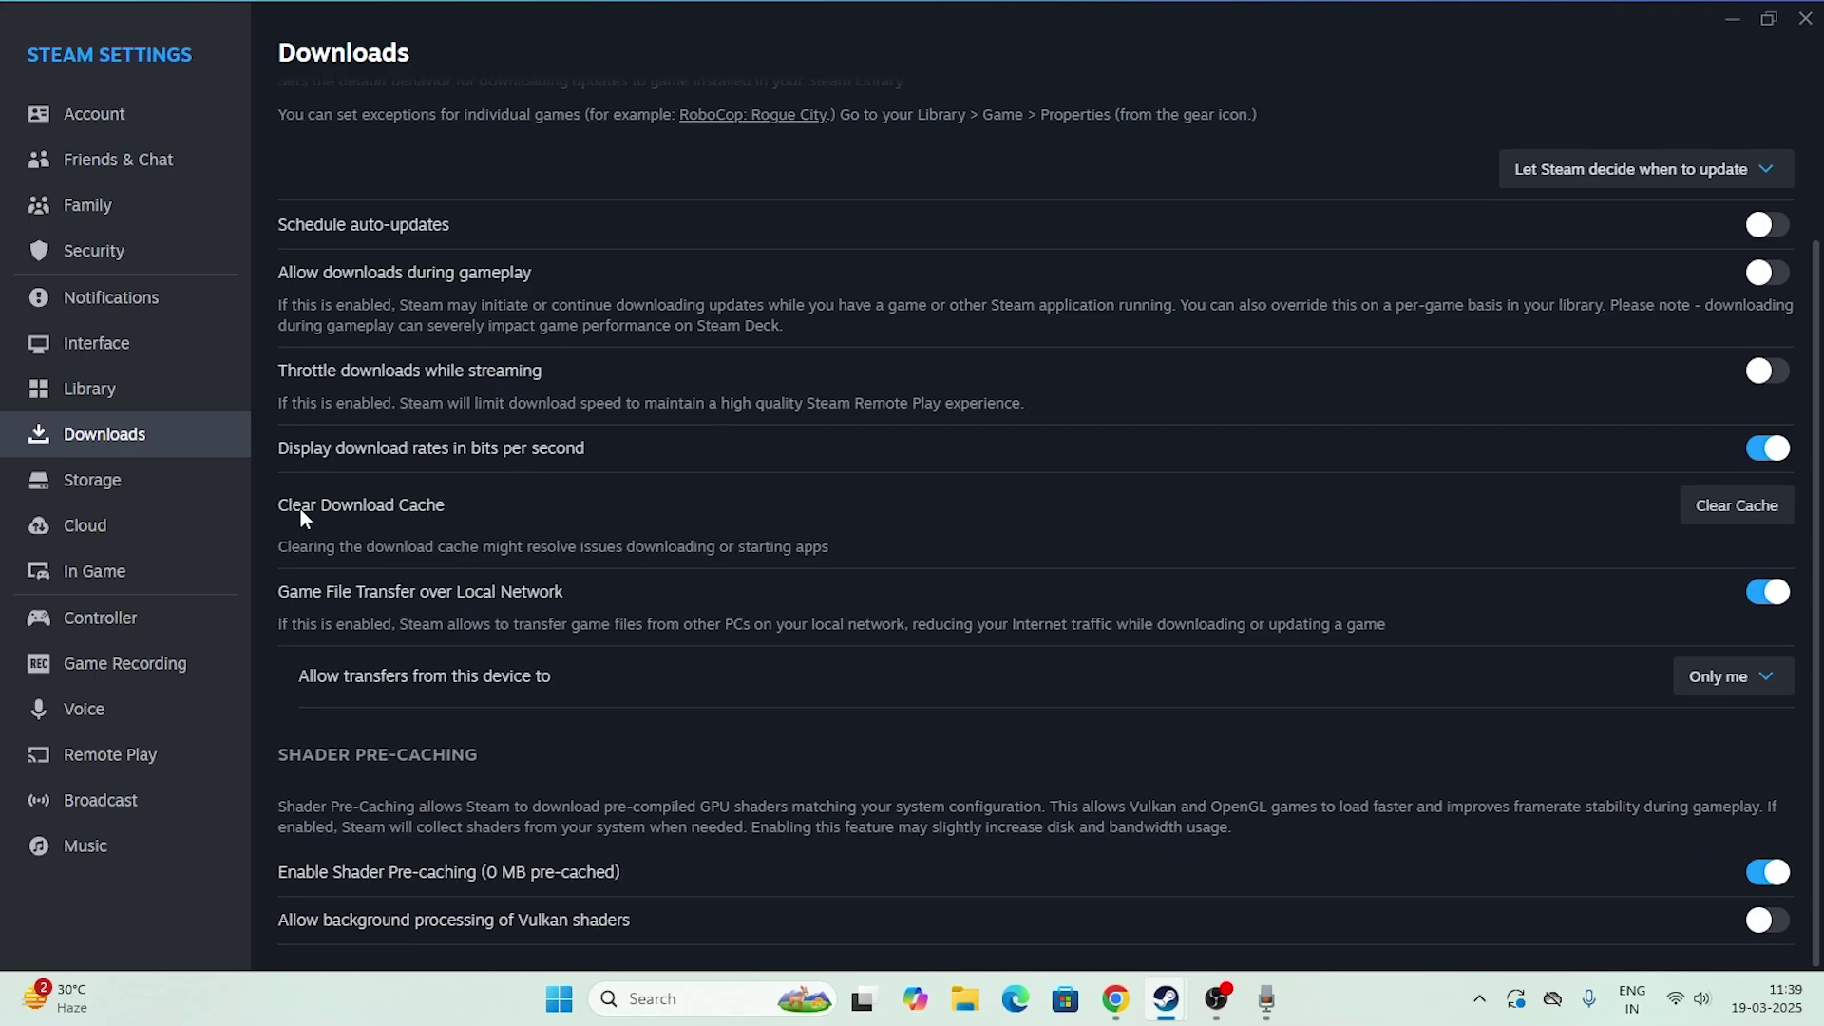
pyautogui.click(1729, 513)
pyautogui.click(1231, 557)
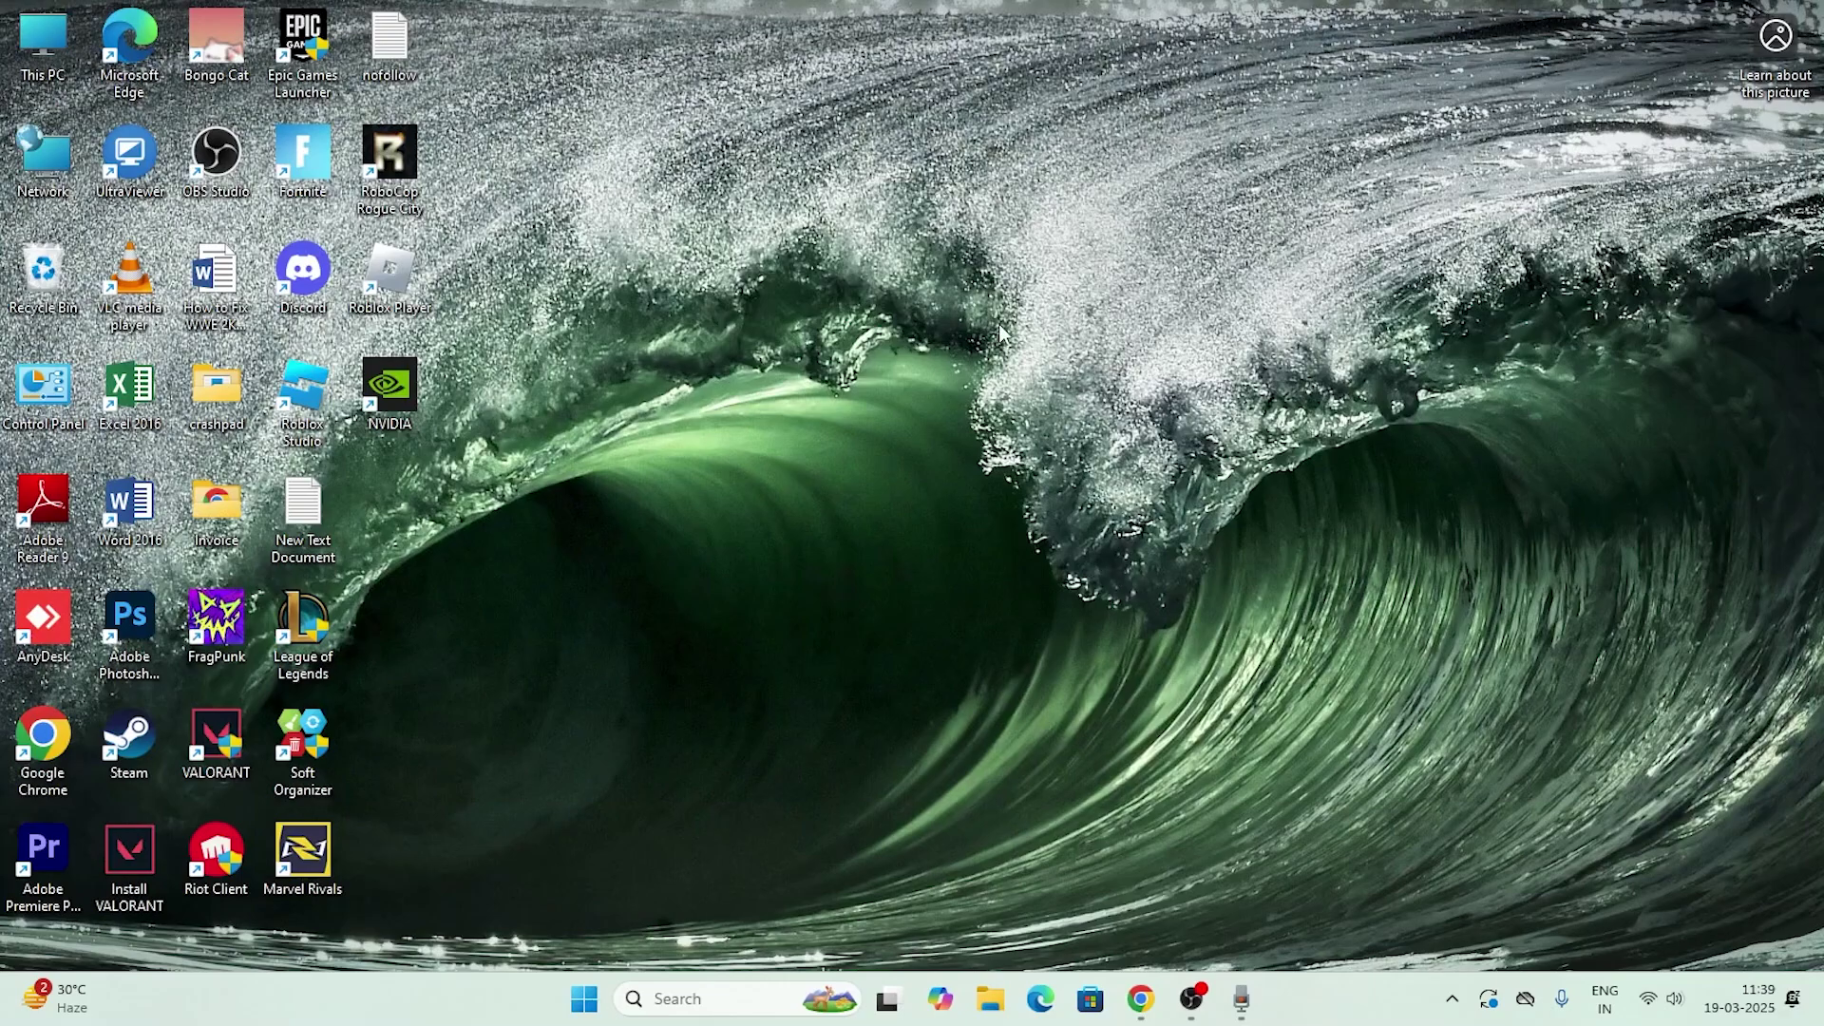
pyautogui.rightClick(1000, 325)
pyautogui.click(1034, 424)
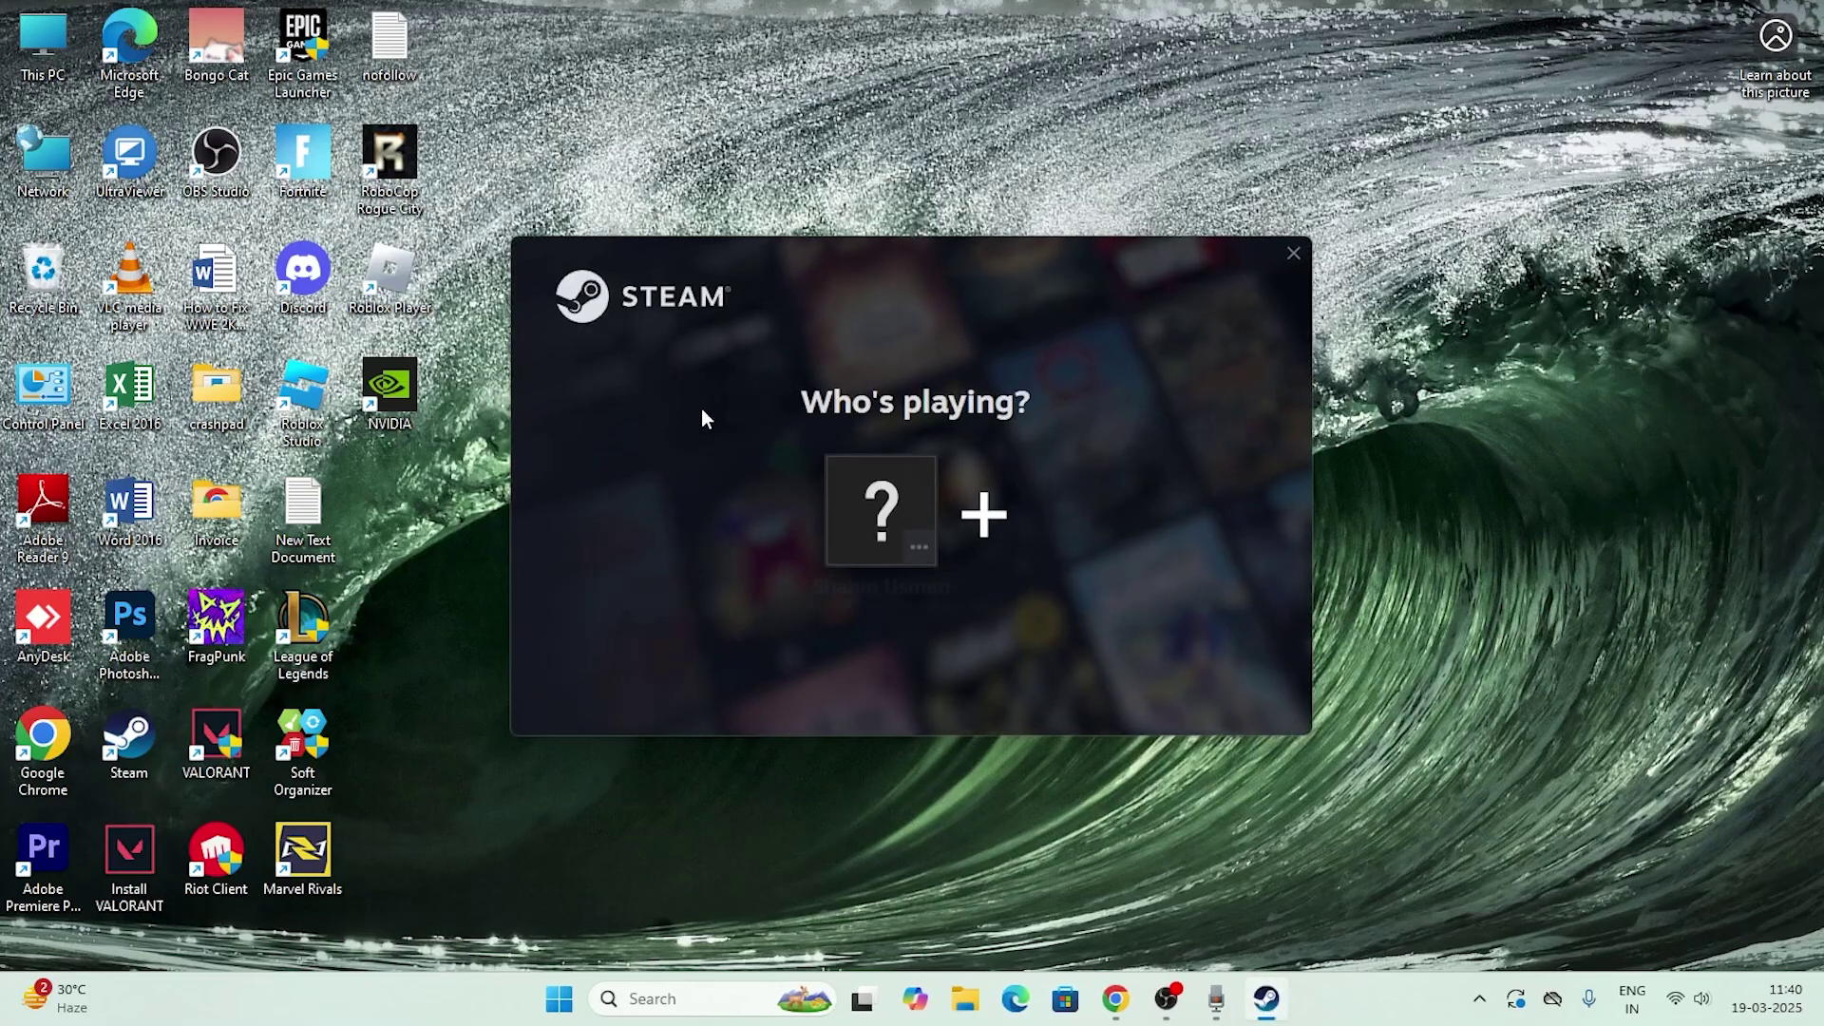
# Step: Pick the existing profile in the 'Who's playing?' chooser to sign back in
pyautogui.click(876, 498)
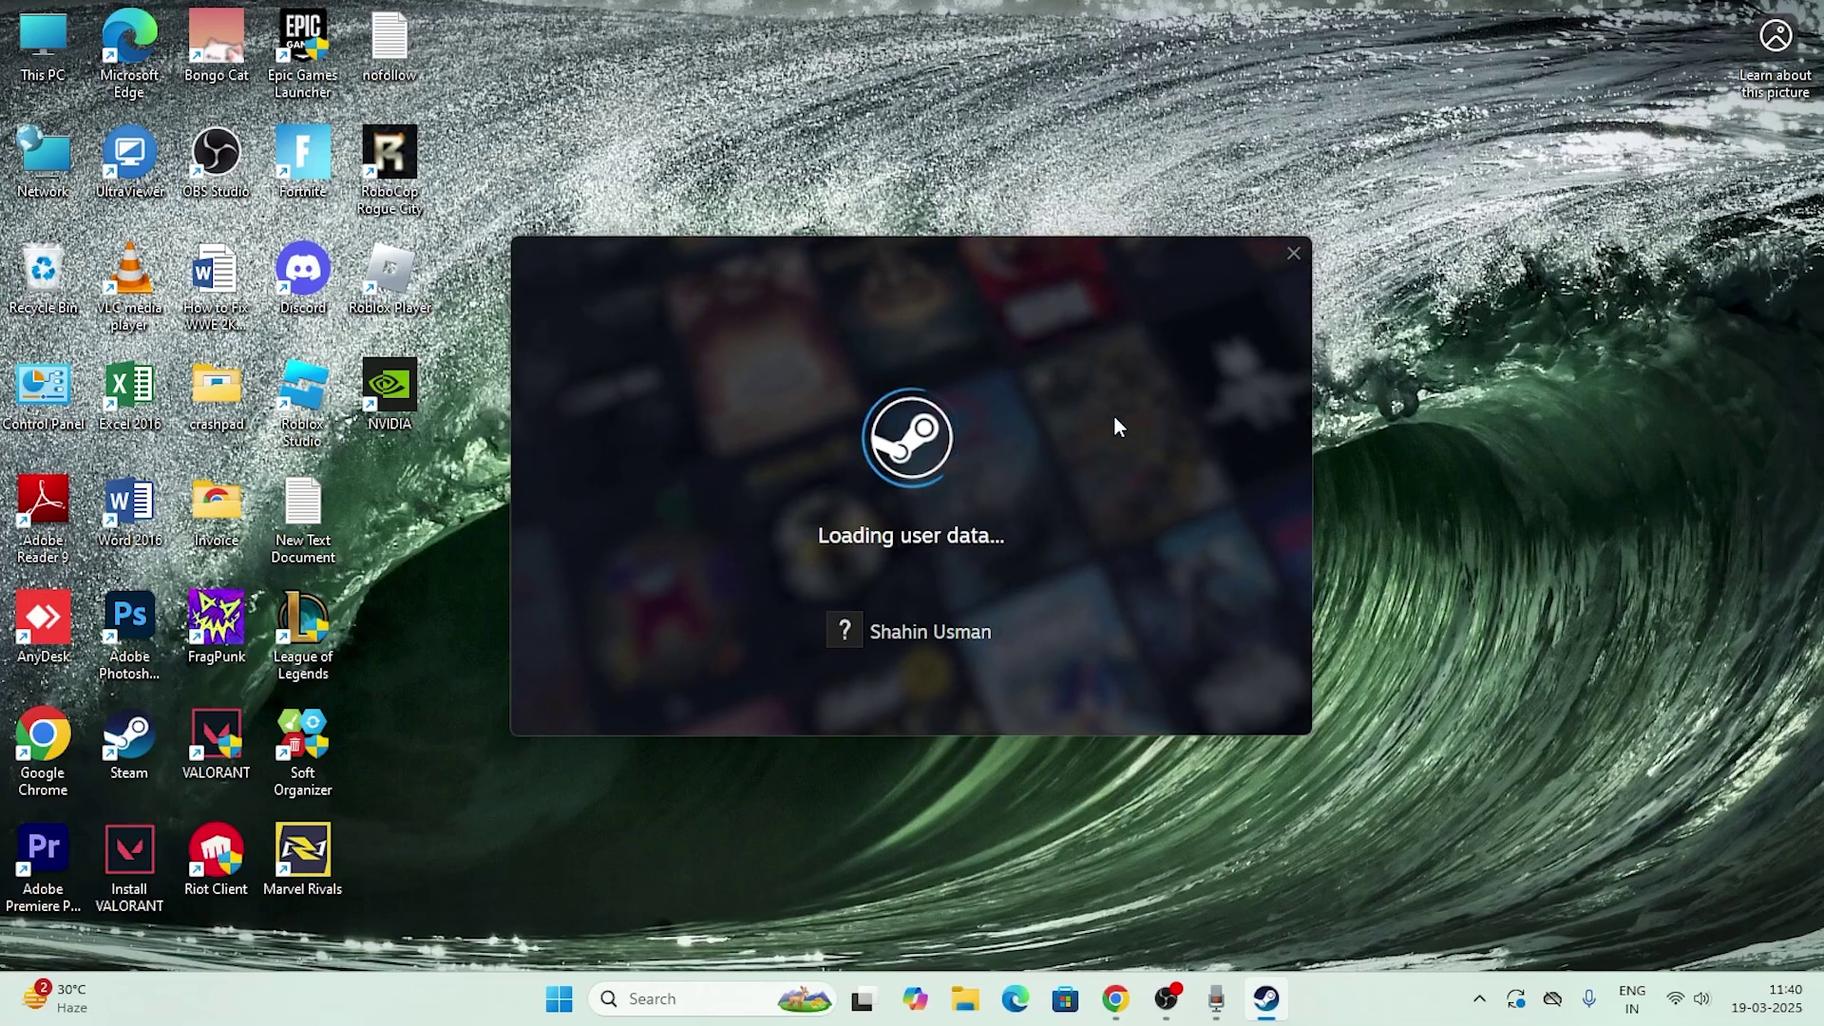
pyautogui.click(677, 998)
# Step: Run 'ipconfig /flushdns' in an administrator Command Prompt, then close it
pyautogui.write('cmd')
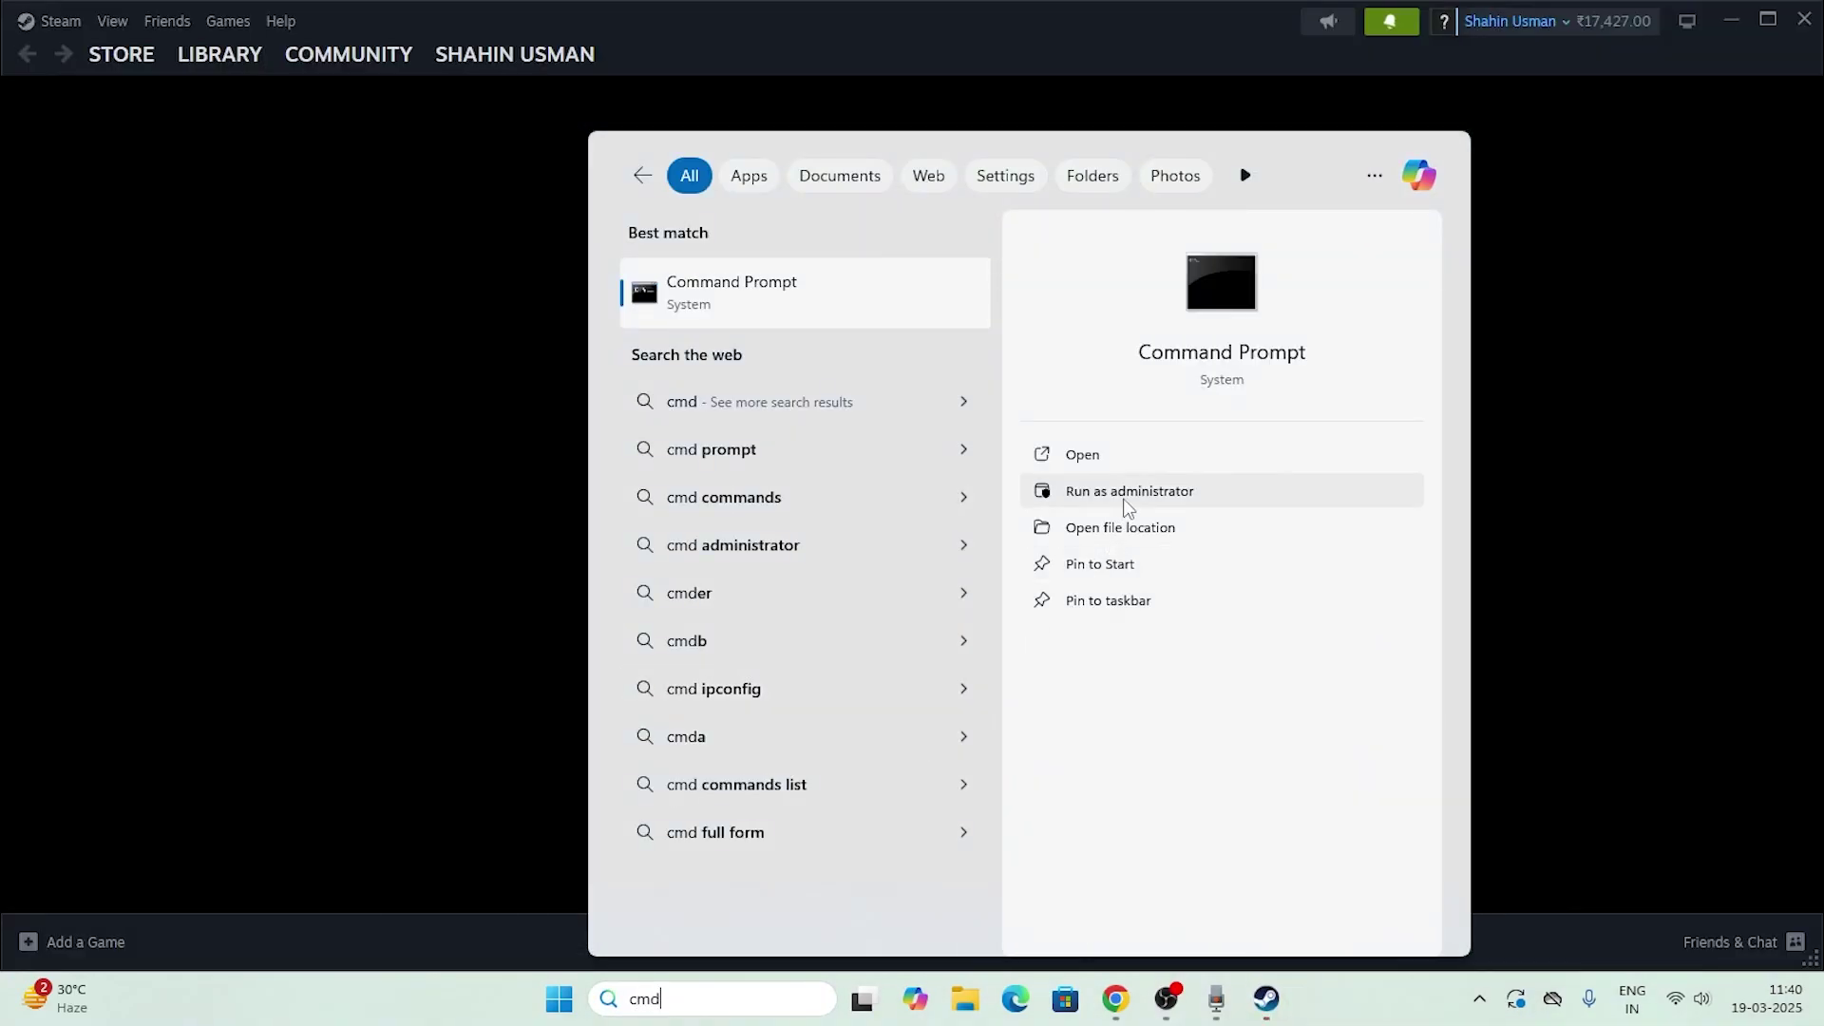
pyautogui.click(1126, 492)
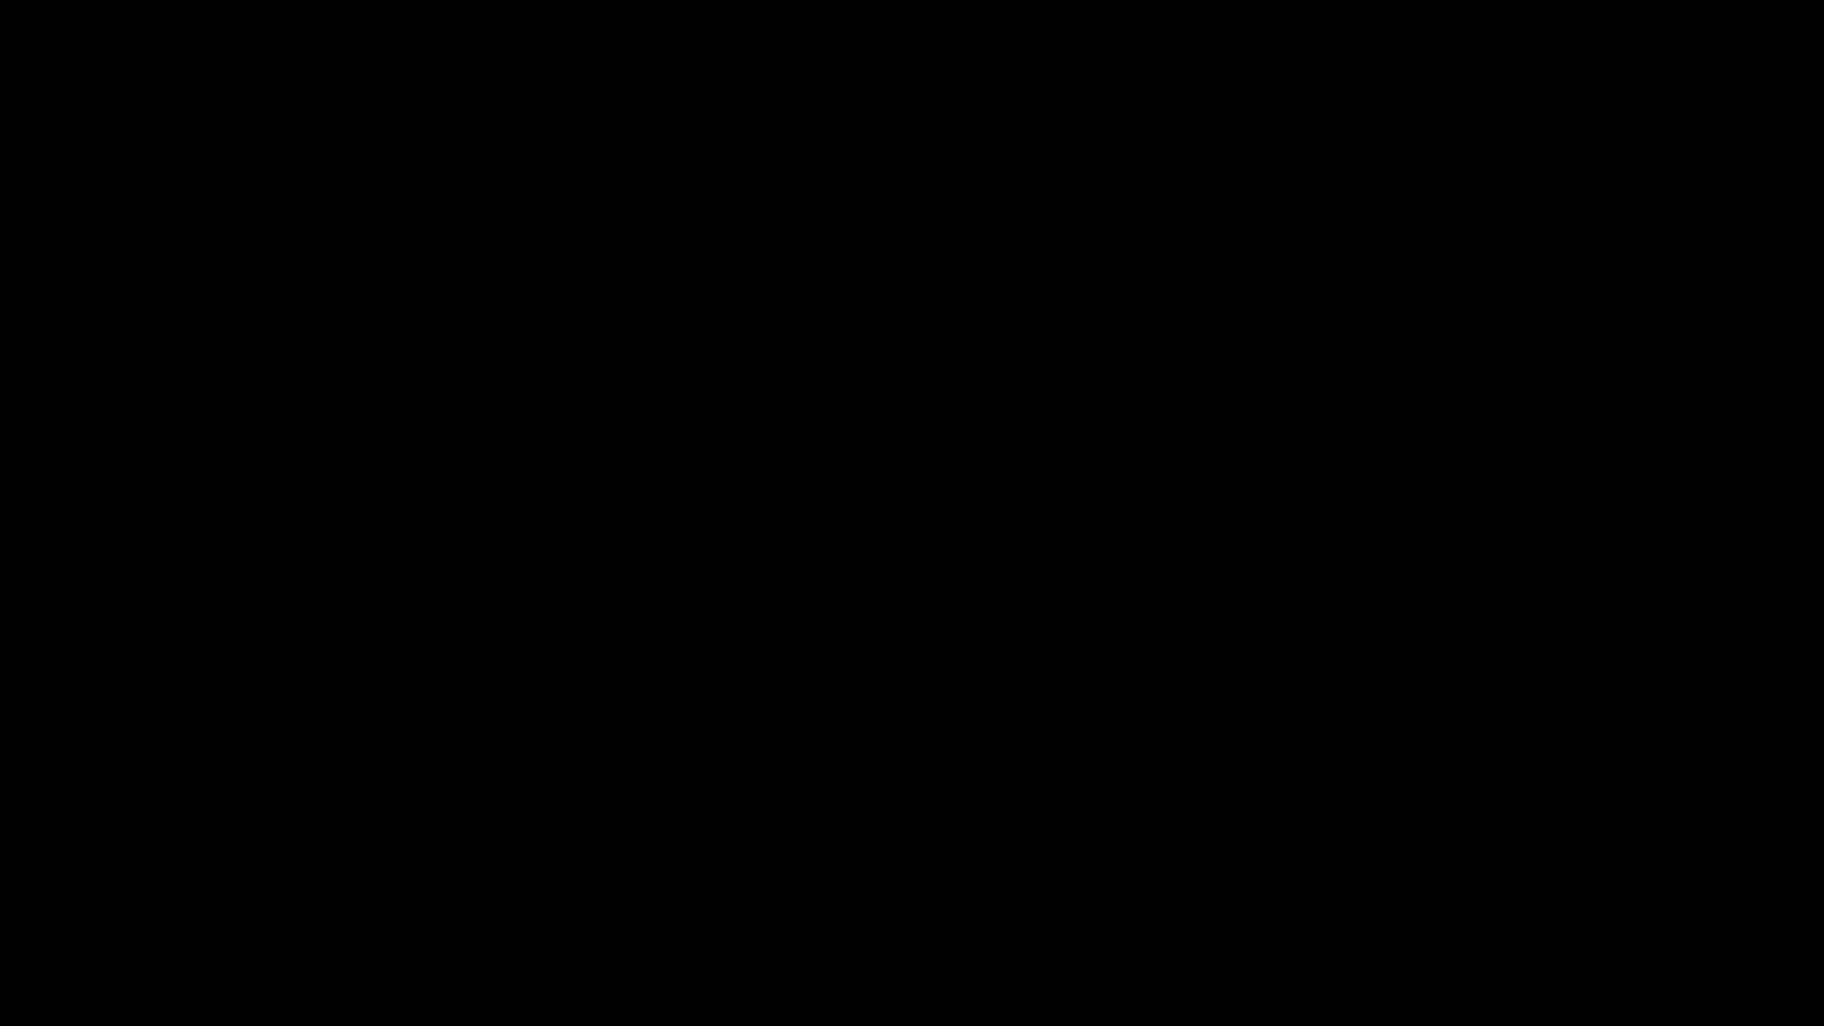
pyautogui.write('ip')
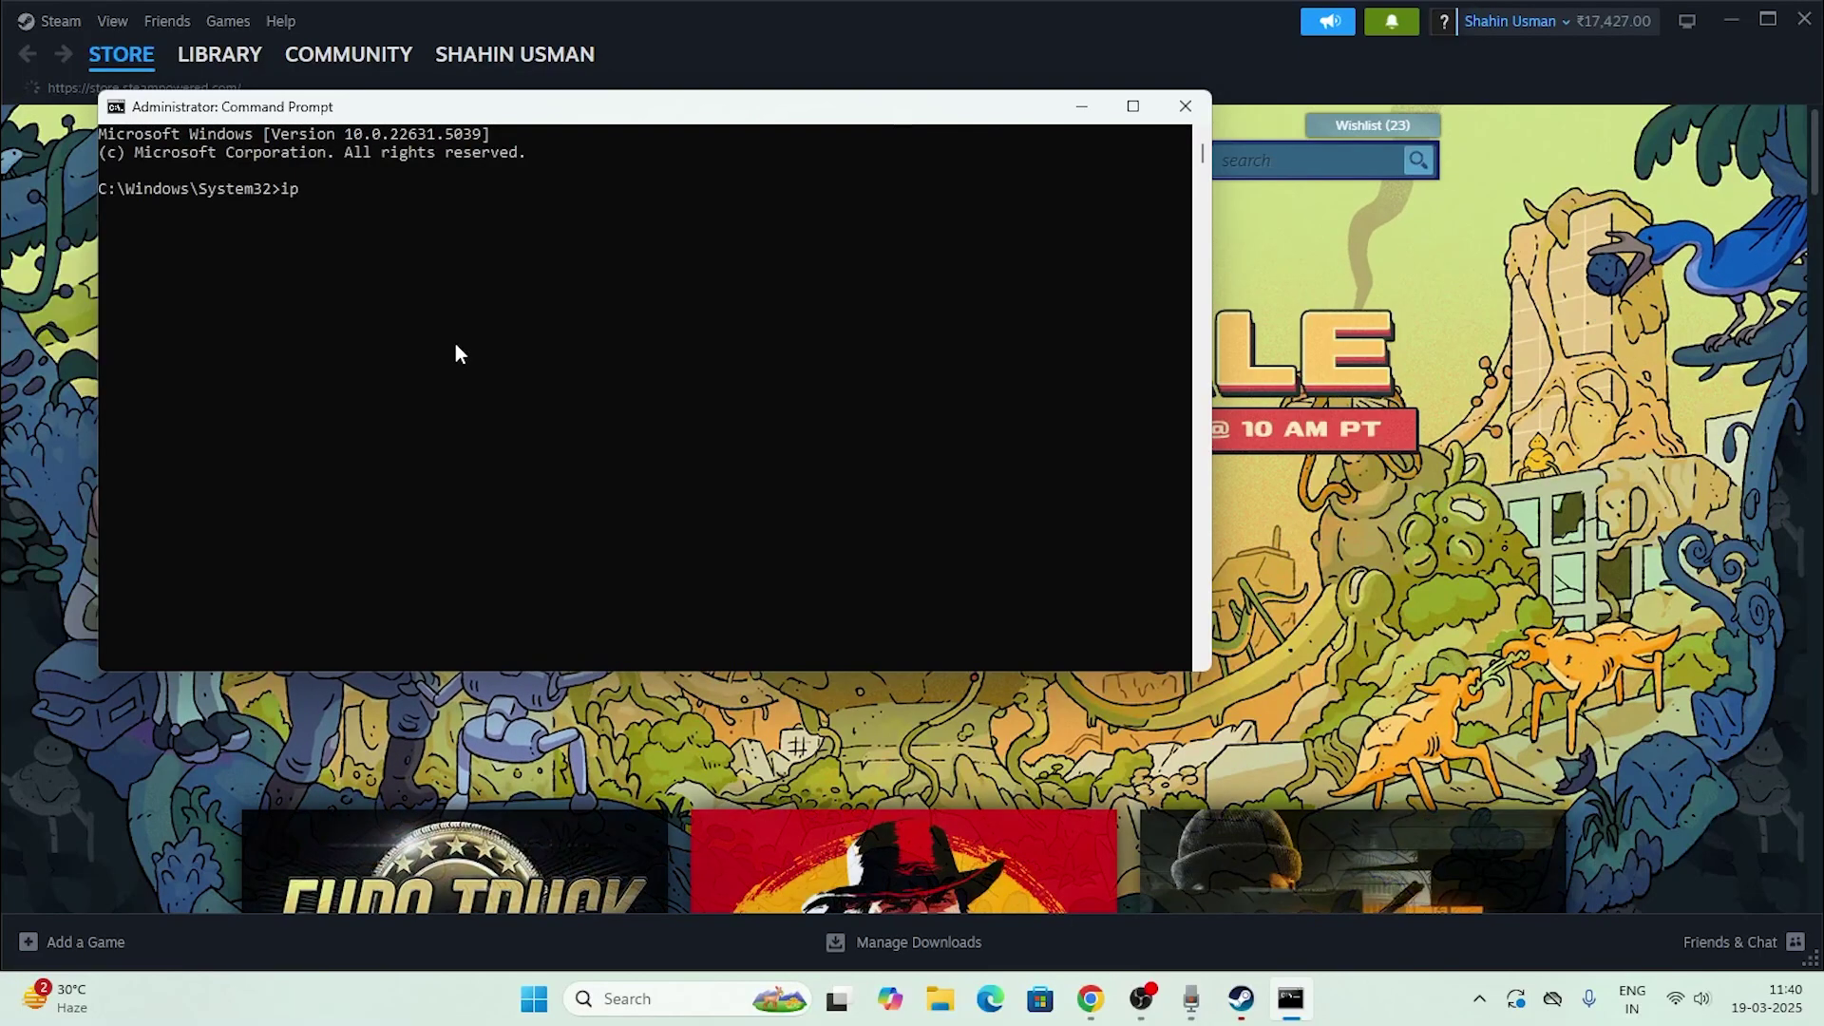
pyautogui.write('config')
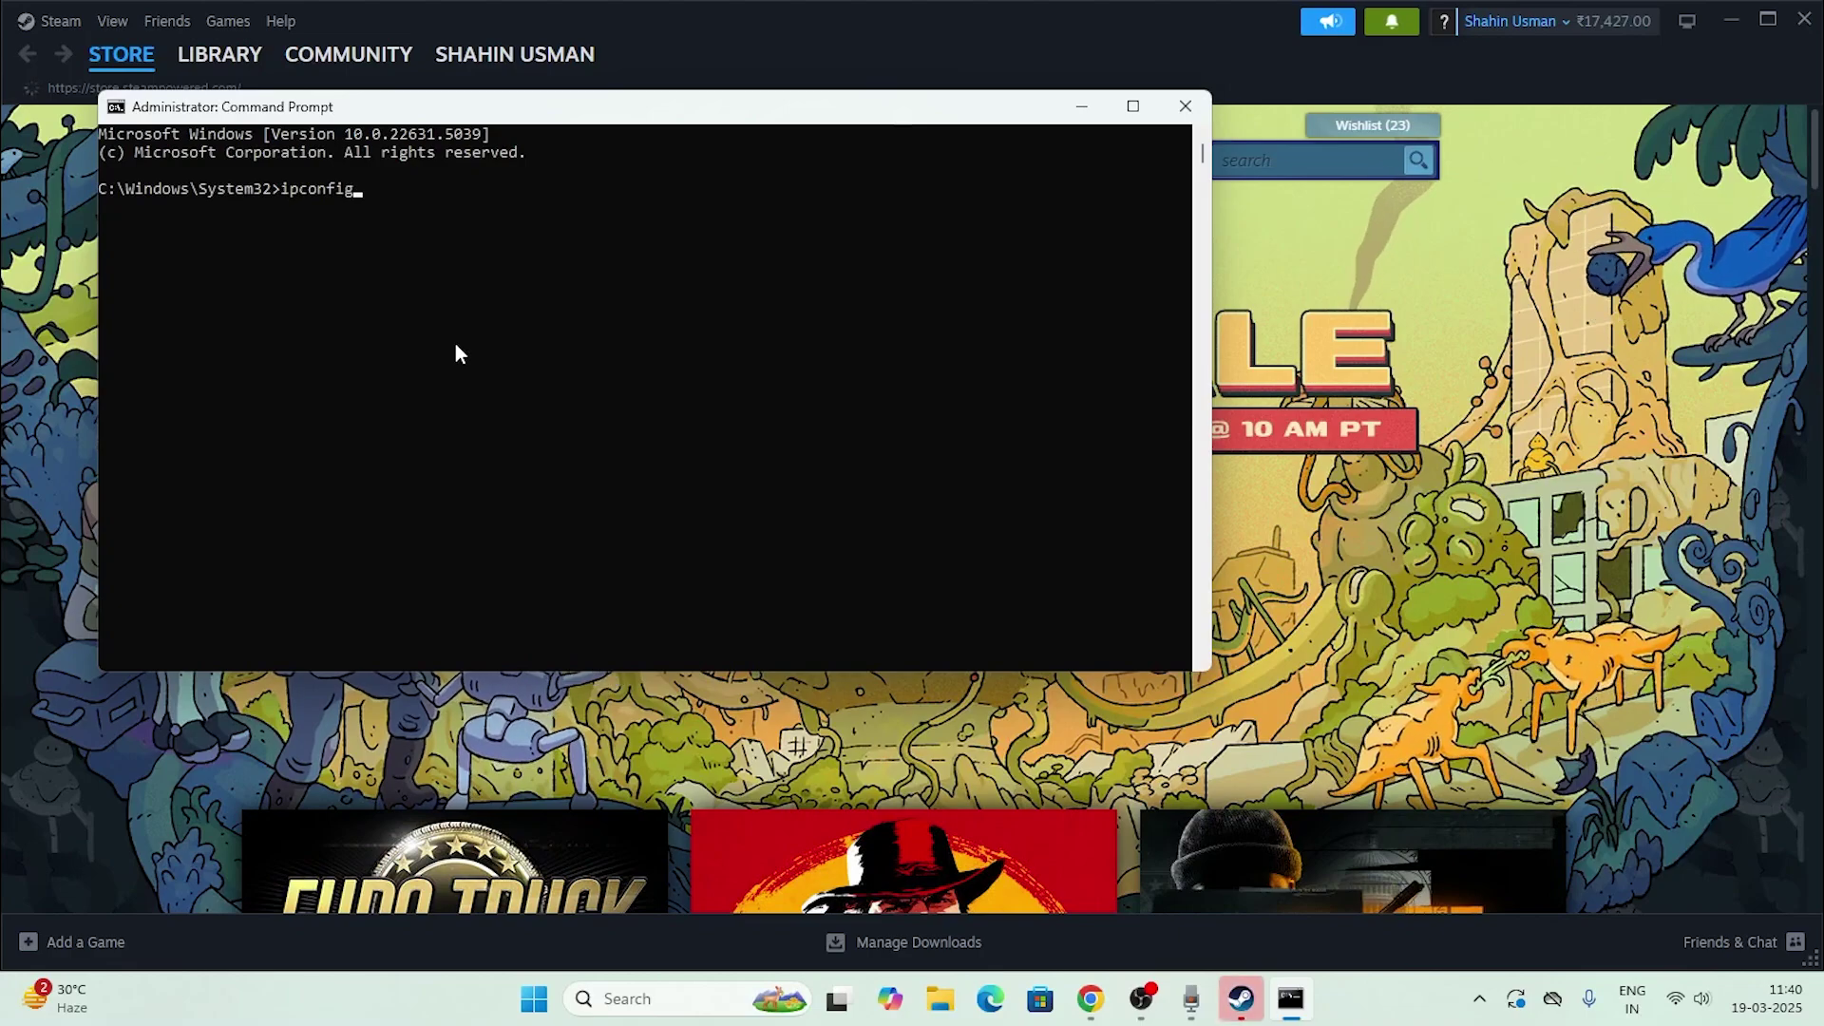
pyautogui.write(' /flushdns')
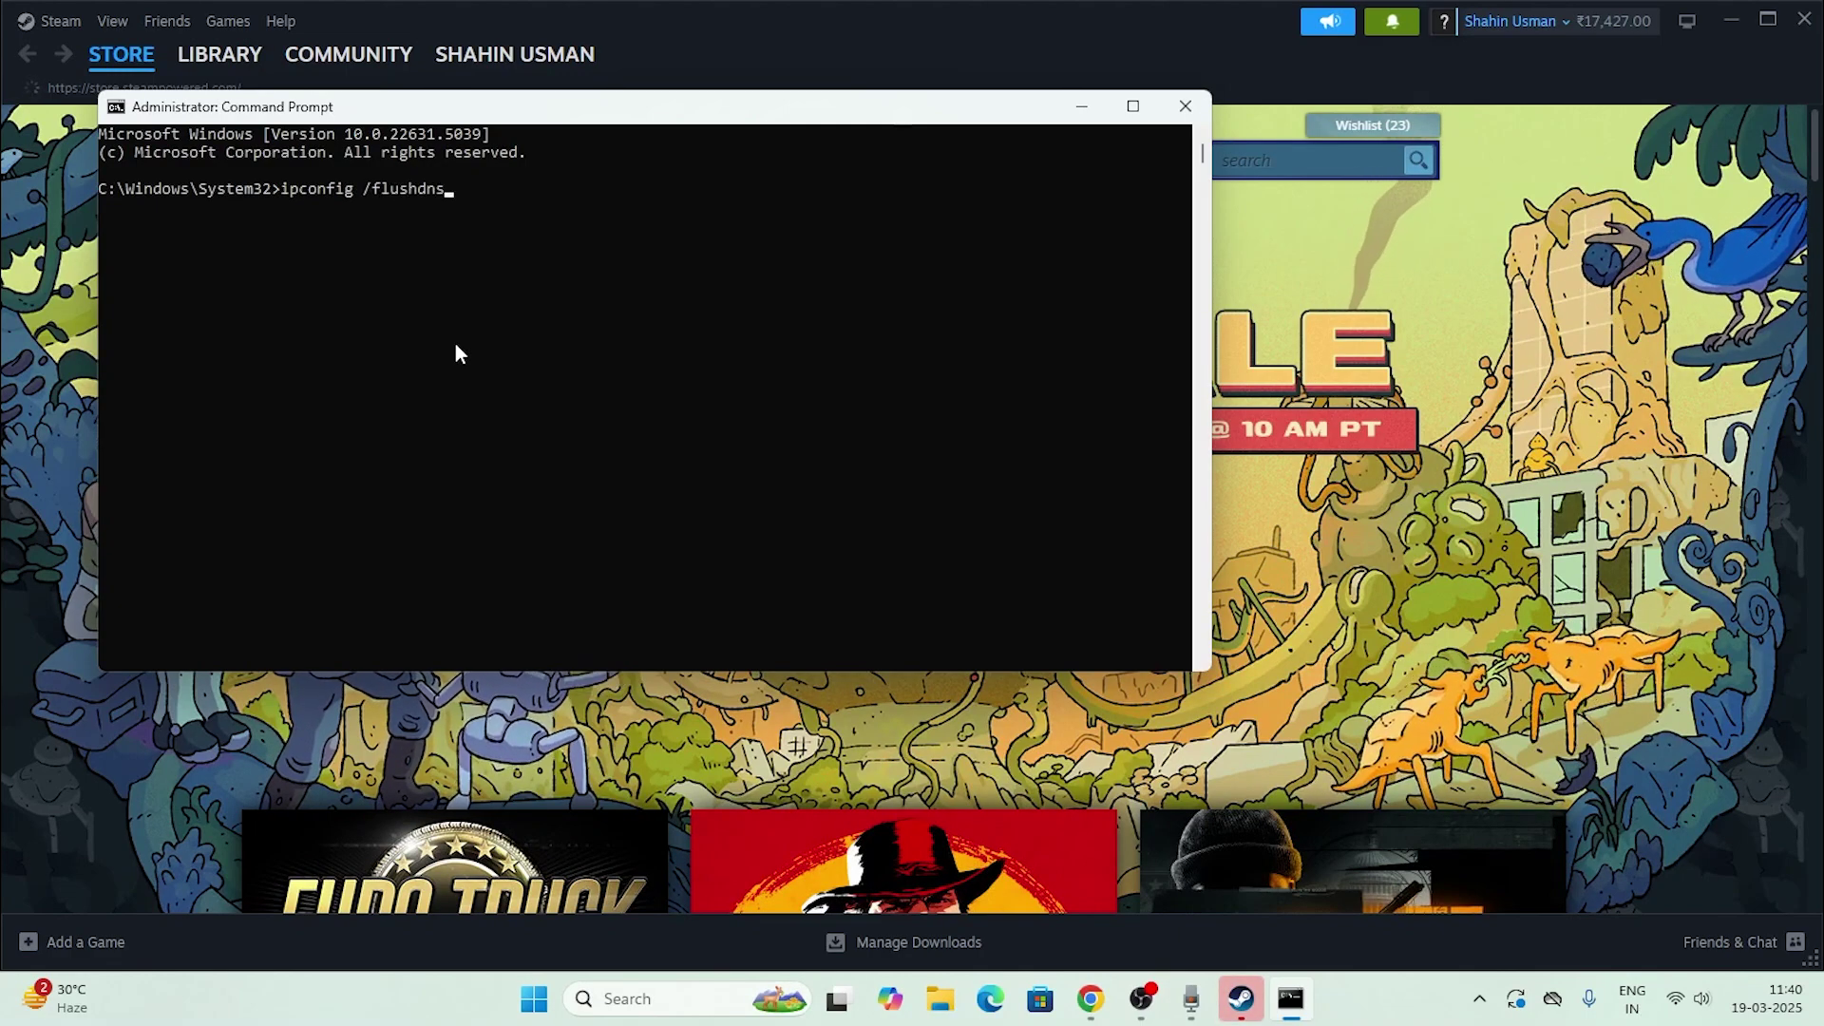
pyautogui.press('Return')
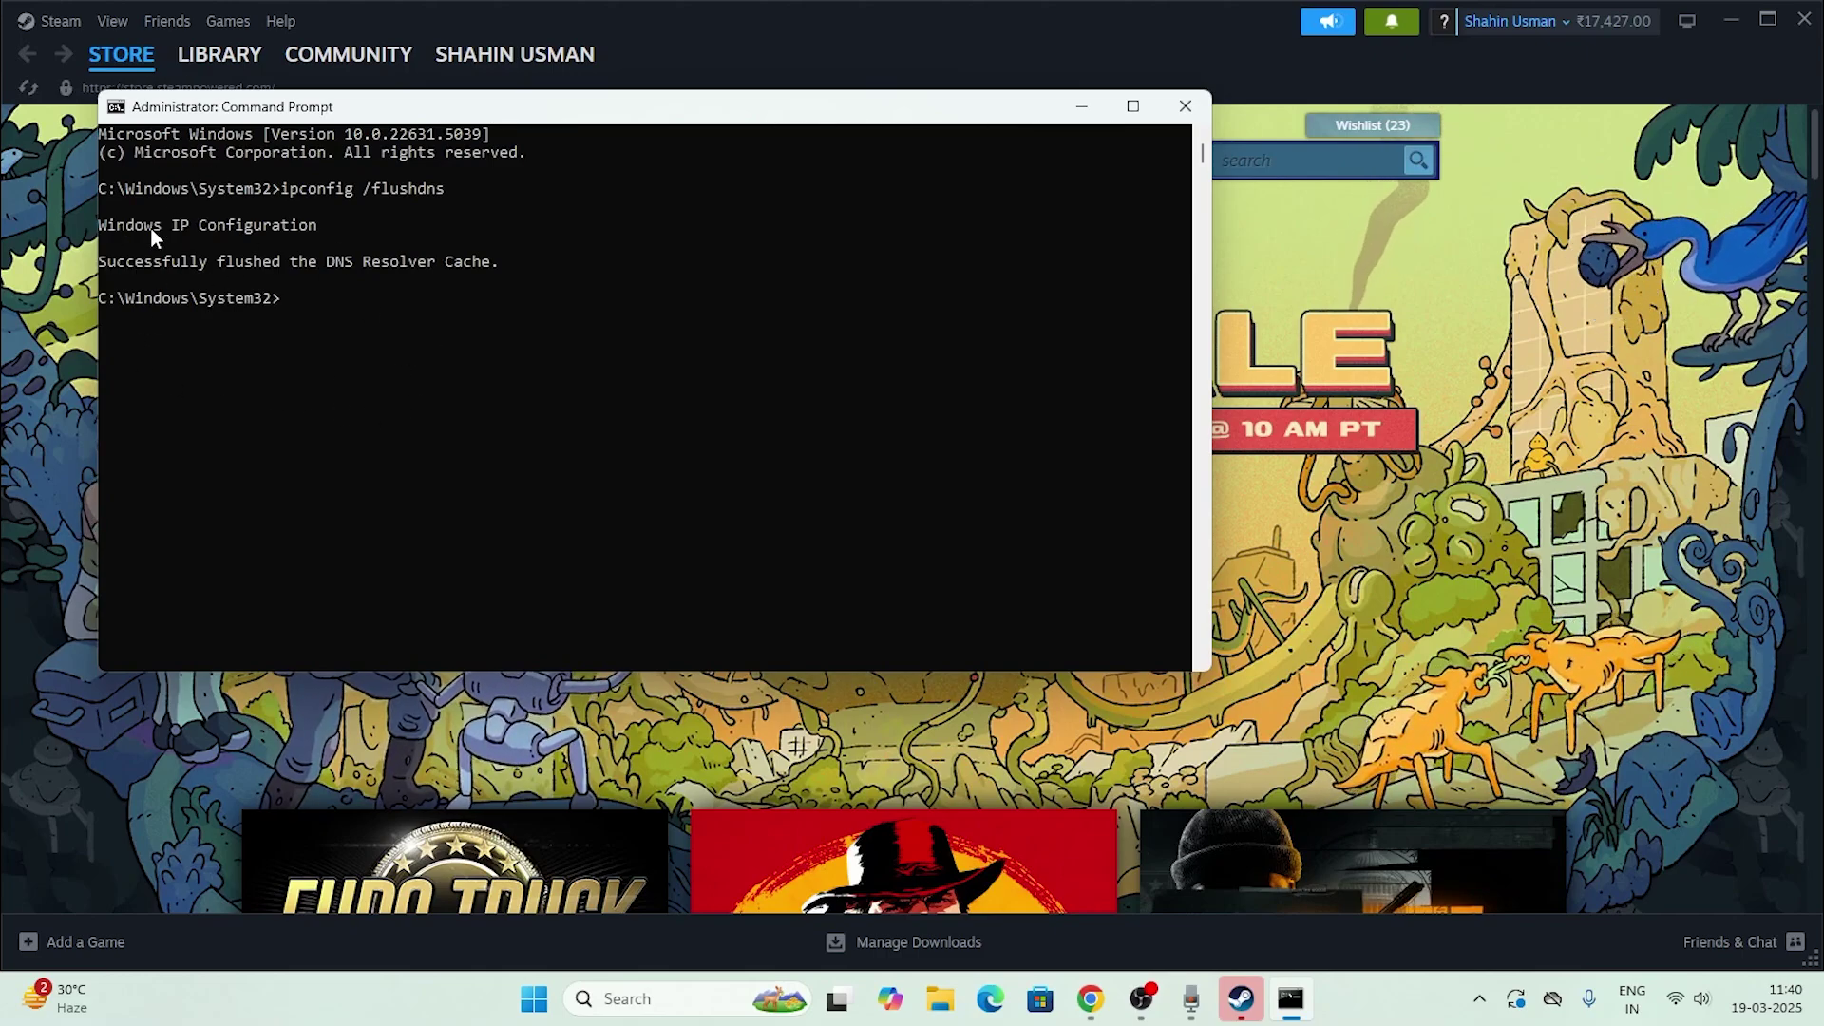
pyautogui.click(1185, 106)
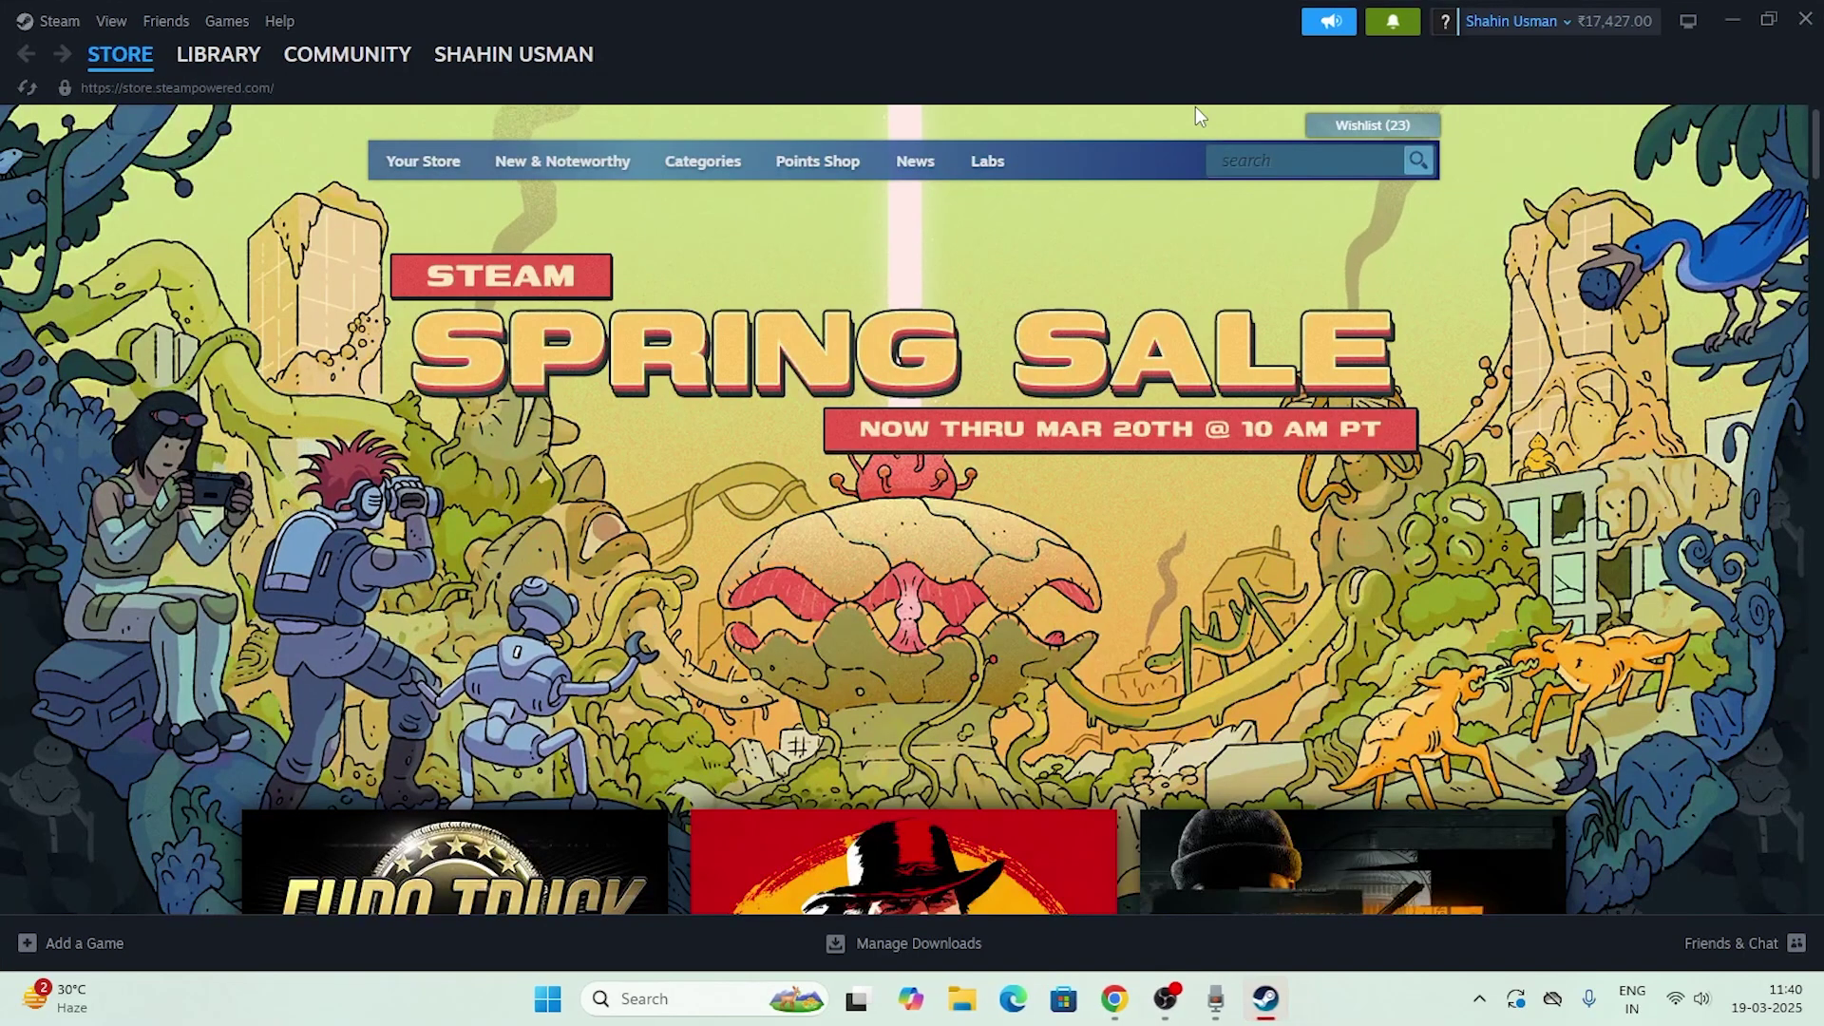
# Step: Search the store for 'ass' and open the Assassin's Creed Shadows page
pyautogui.scroll(-3, 1197, 518)
pyautogui.scroll(-4, 1197, 518)
pyautogui.scroll(7, 1170, 446)
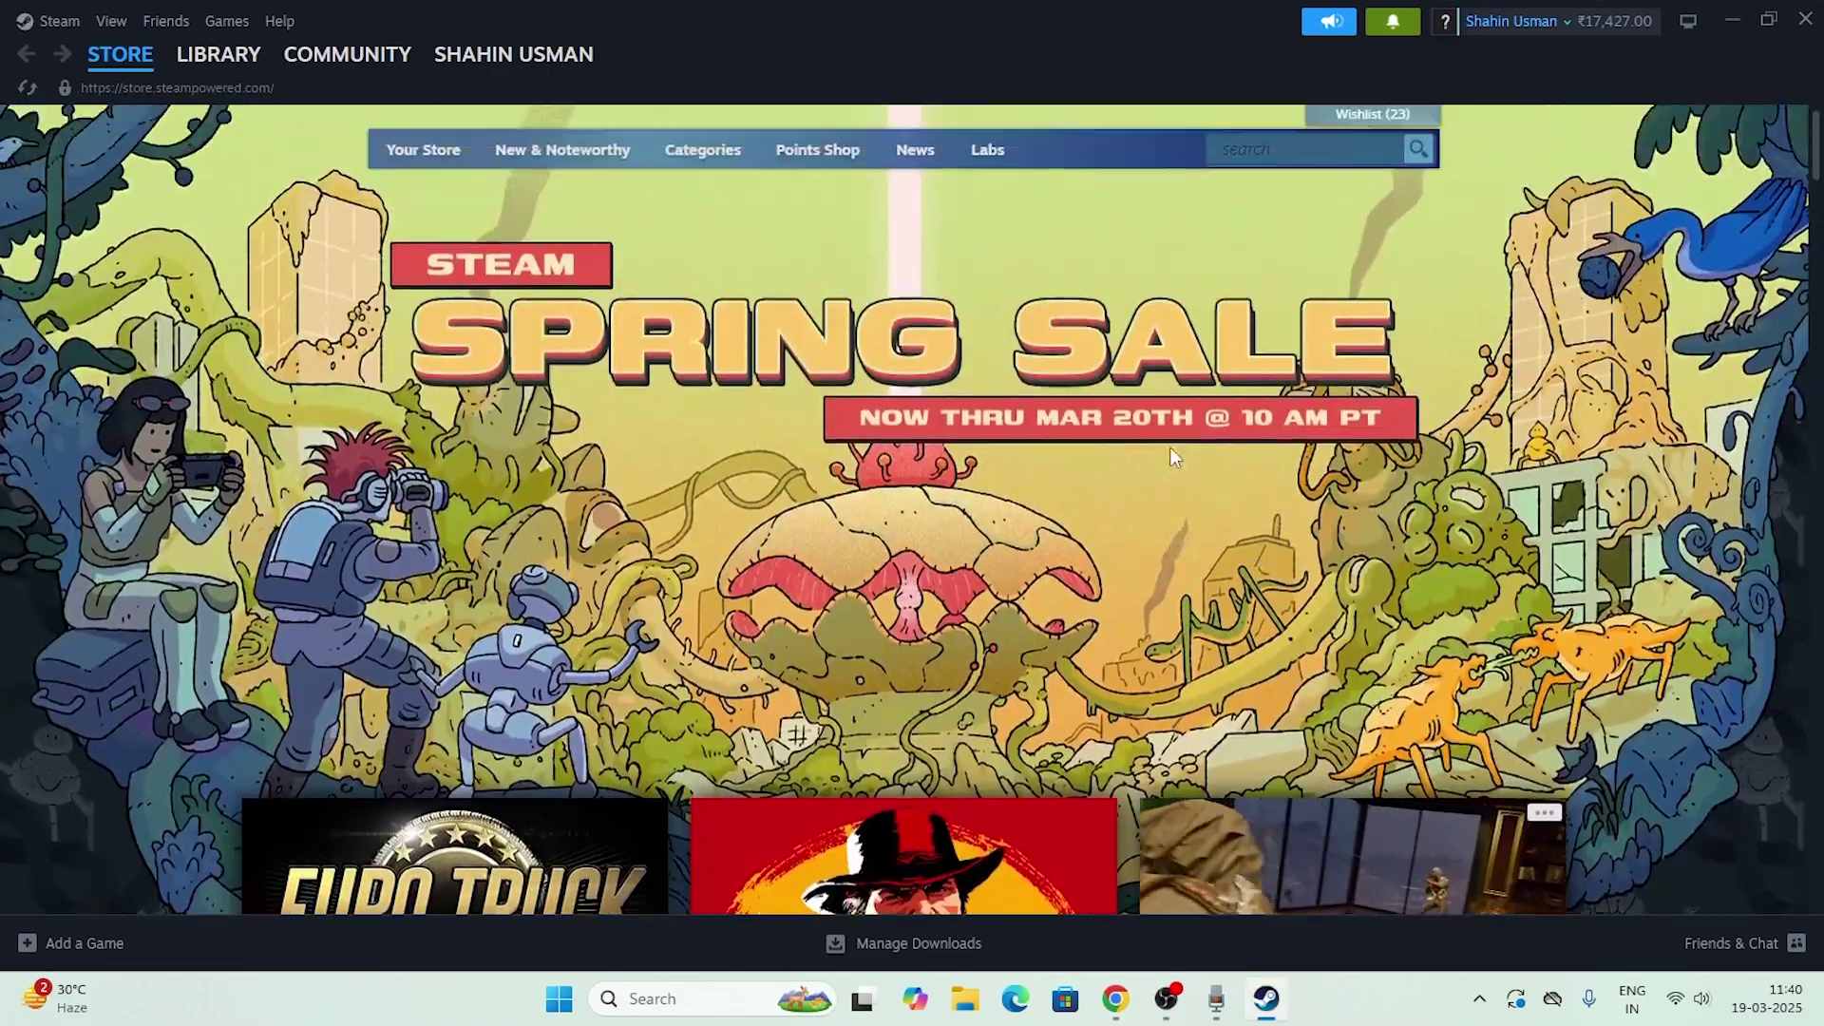
pyautogui.click(1245, 163)
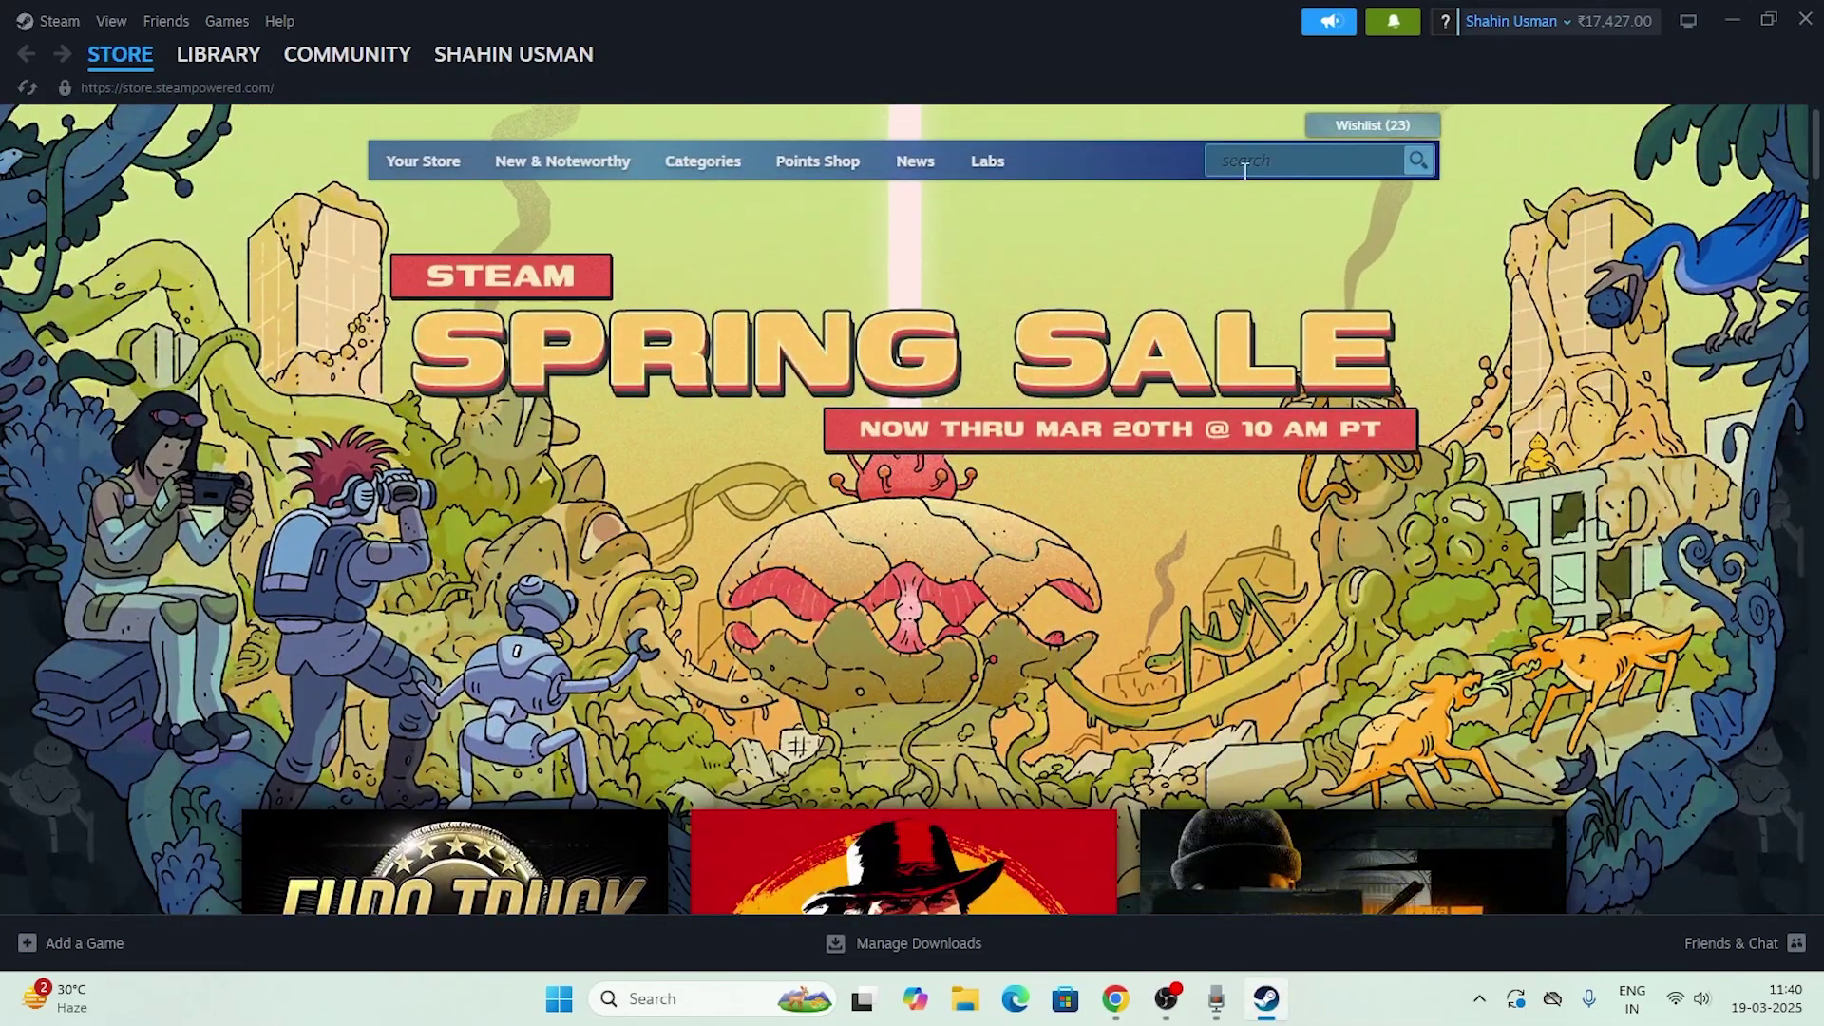
pyautogui.write('ass')
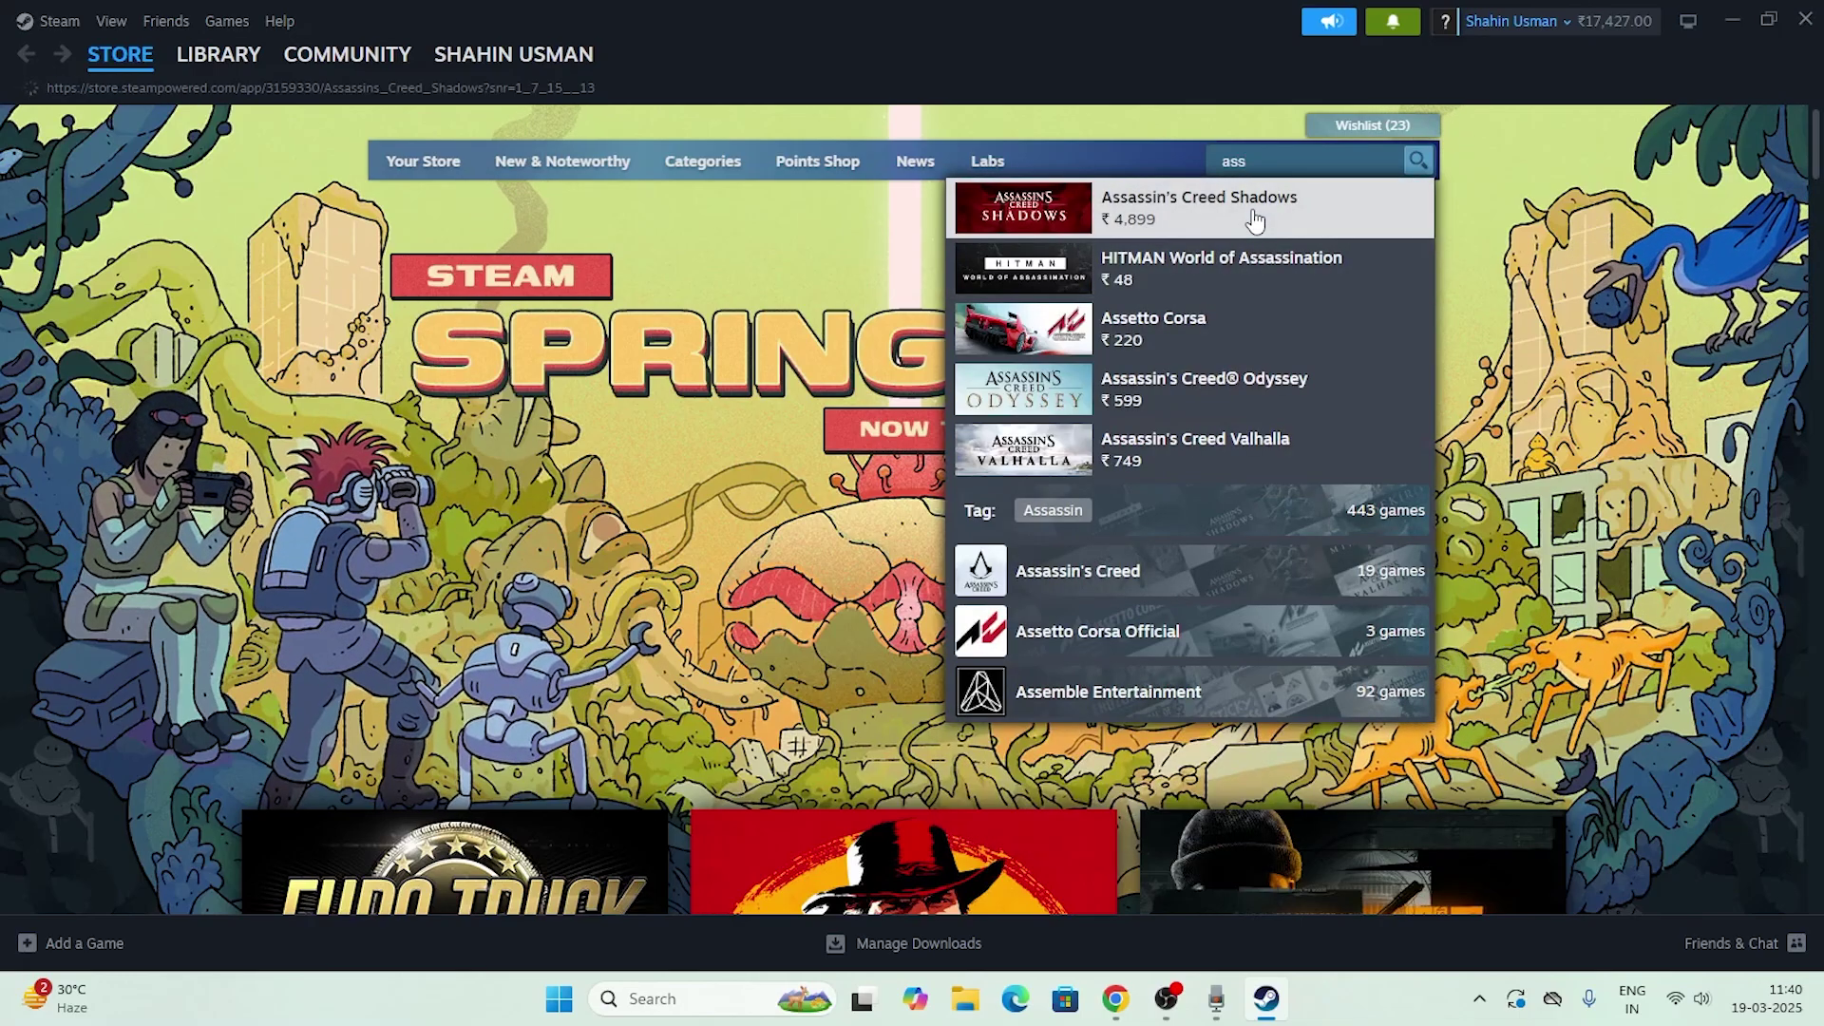
pyautogui.click(1252, 221)
# Step: Look over the Assassin's Creed Shadows page, then minimize Steam to the desktop
pyautogui.scroll(-7, 973, 469)
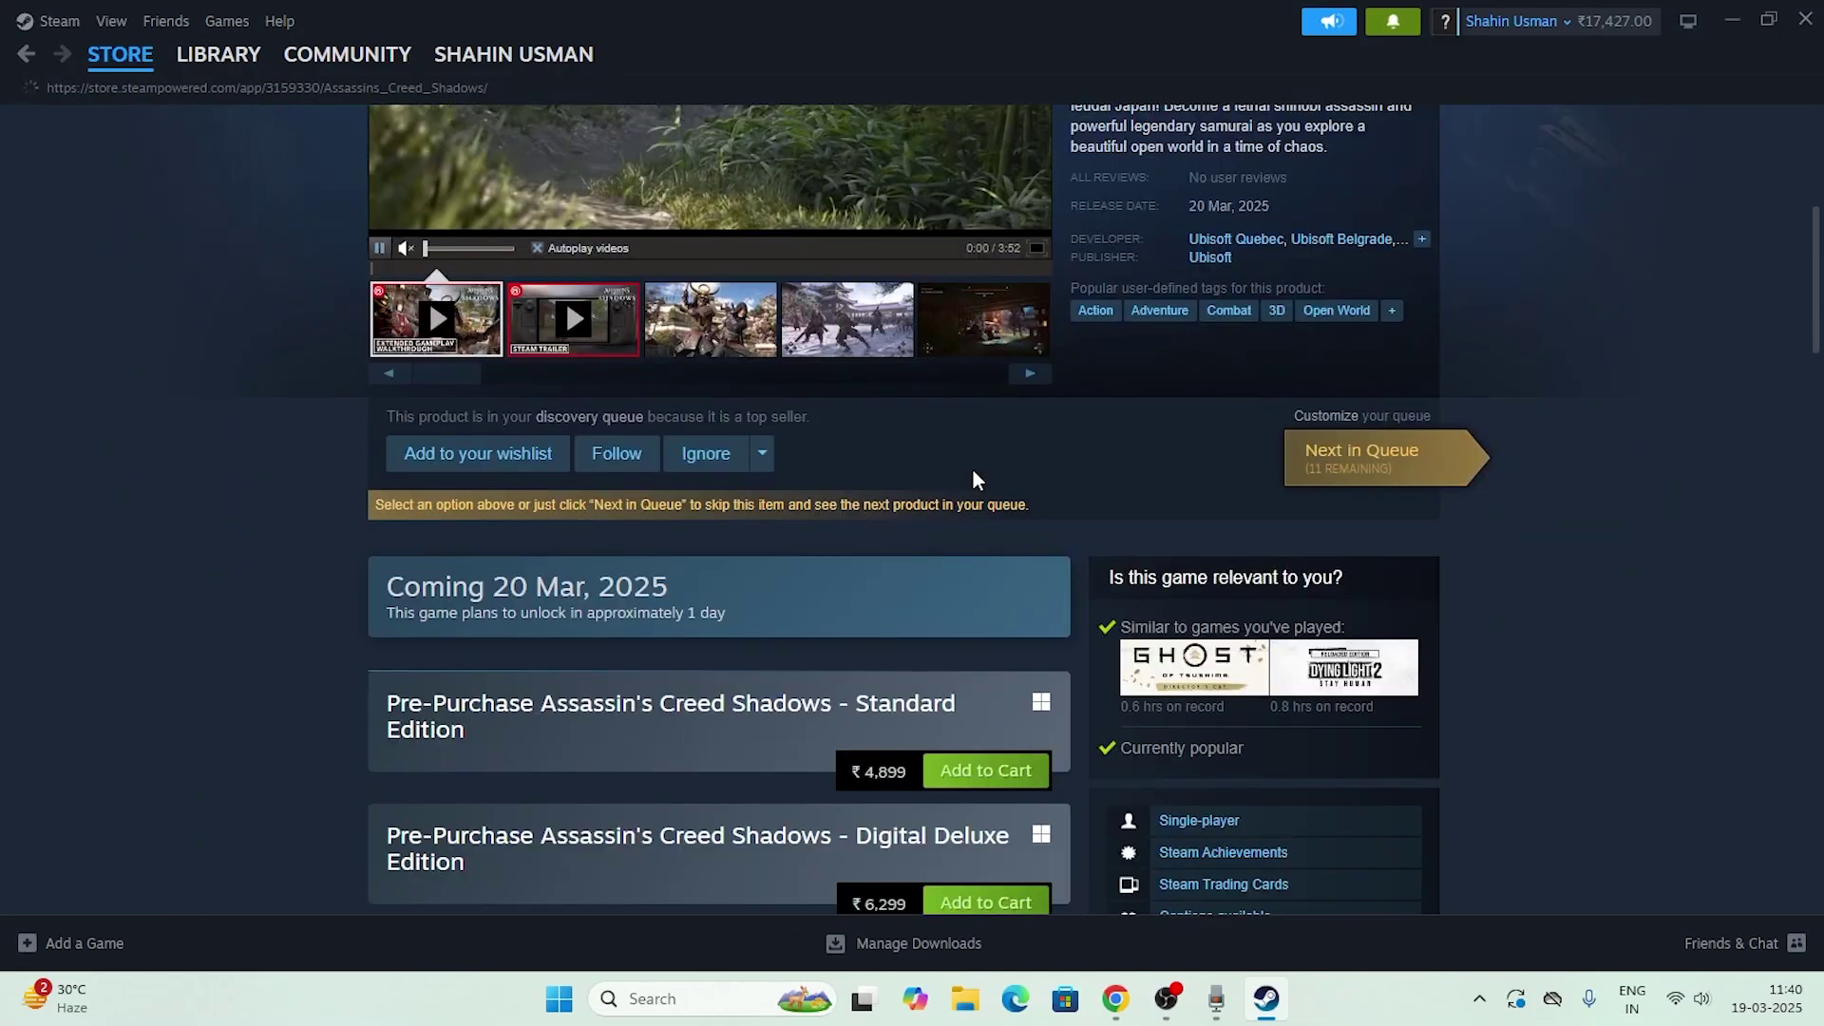
pyautogui.scroll(5, 973, 470)
pyautogui.scroll(-9, 969, 471)
pyautogui.scroll(9, 969, 475)
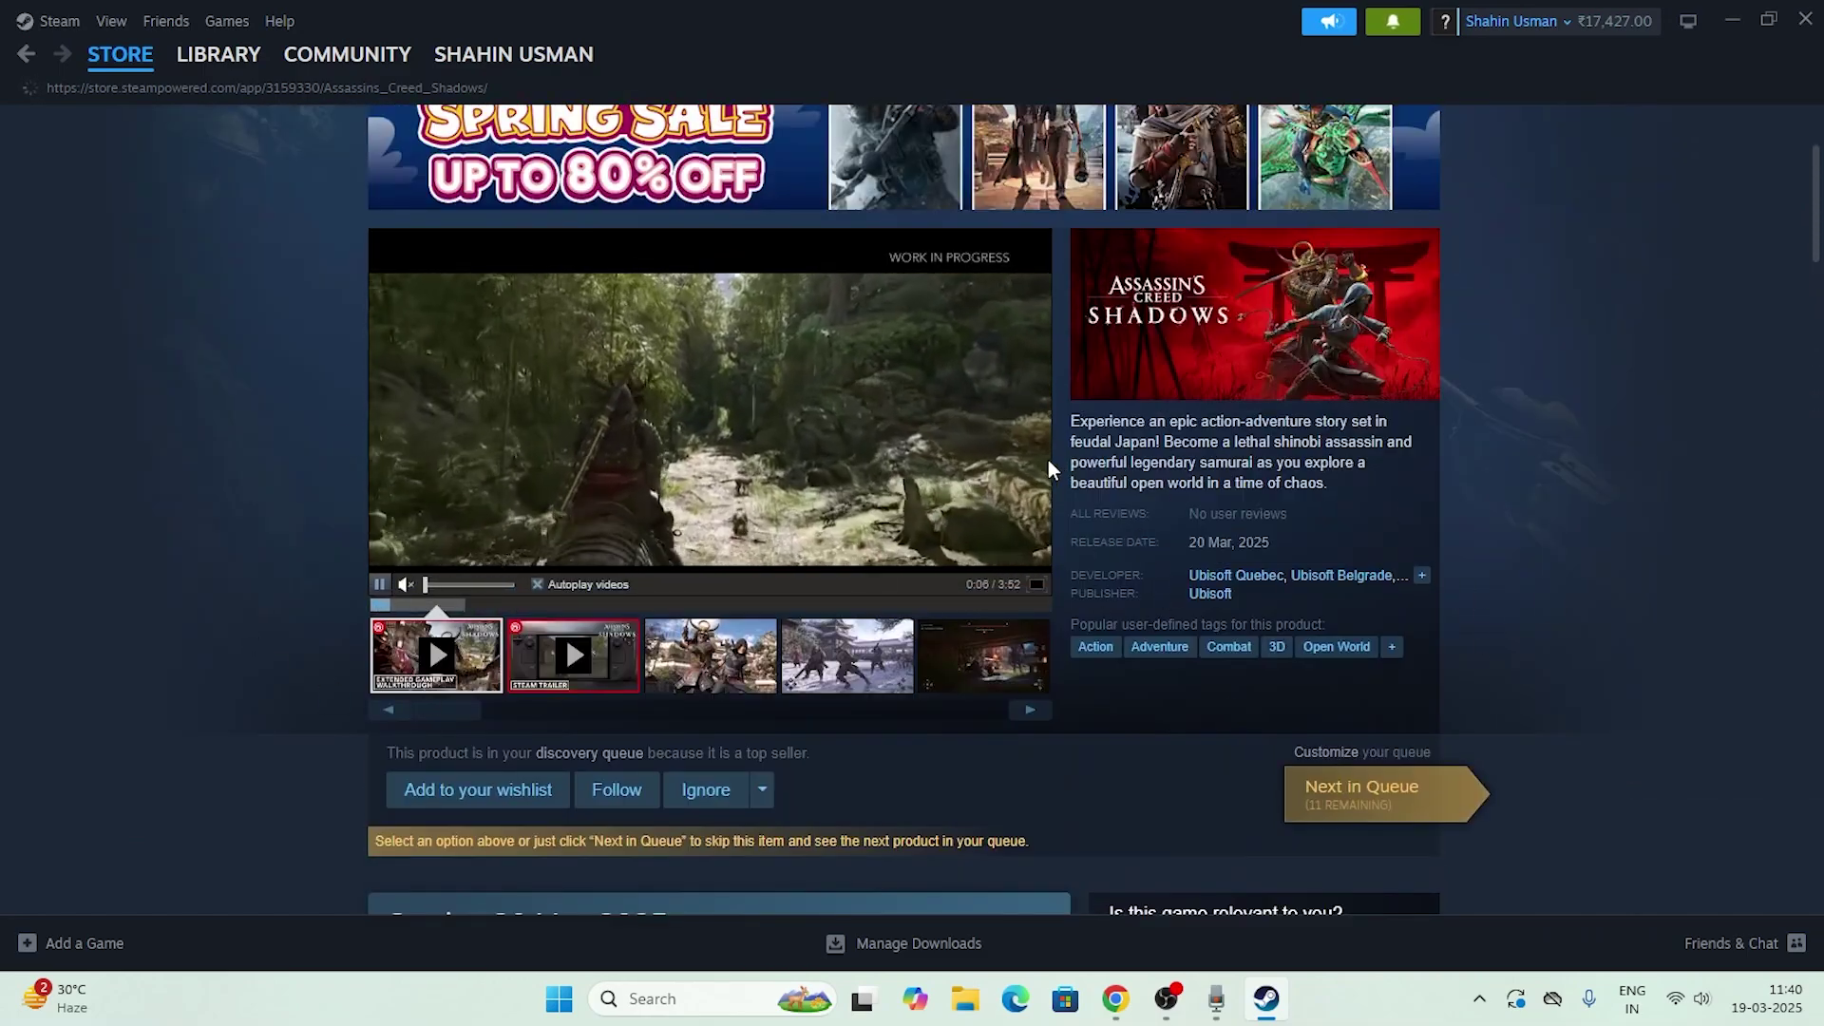
pyautogui.click(1742, 28)
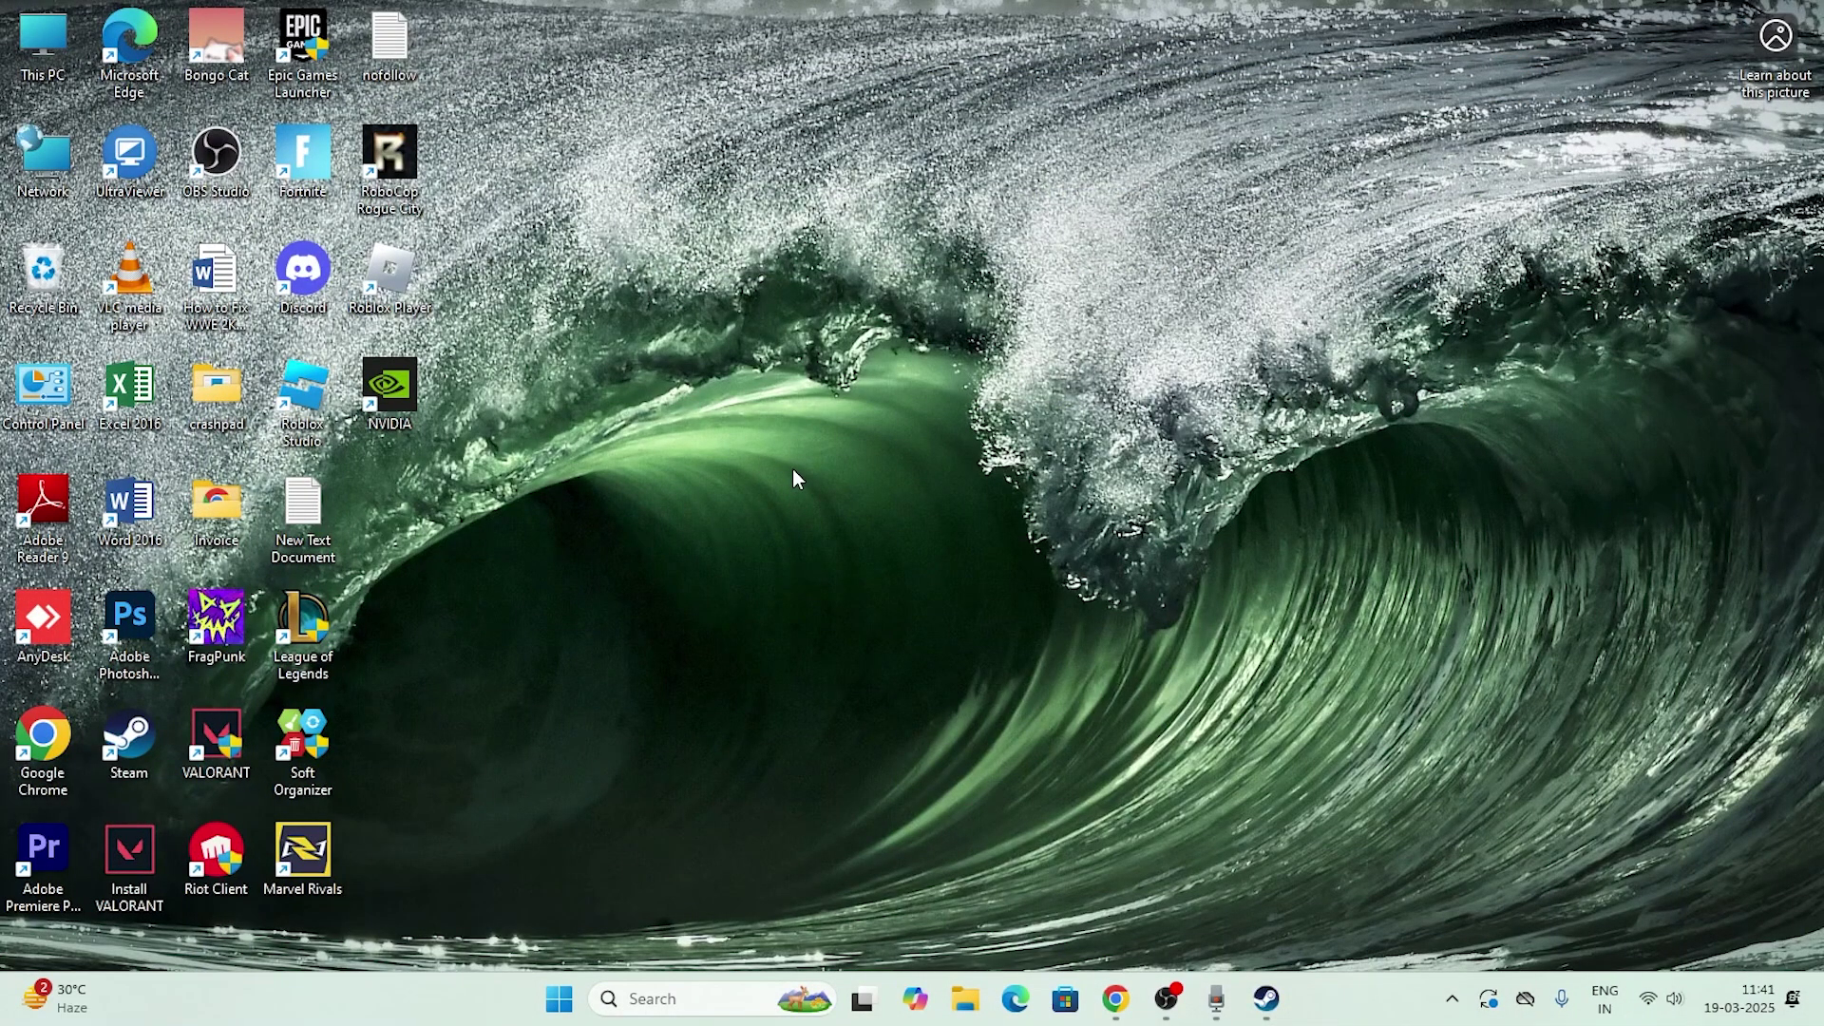
pyautogui.rightClick(558, 999)
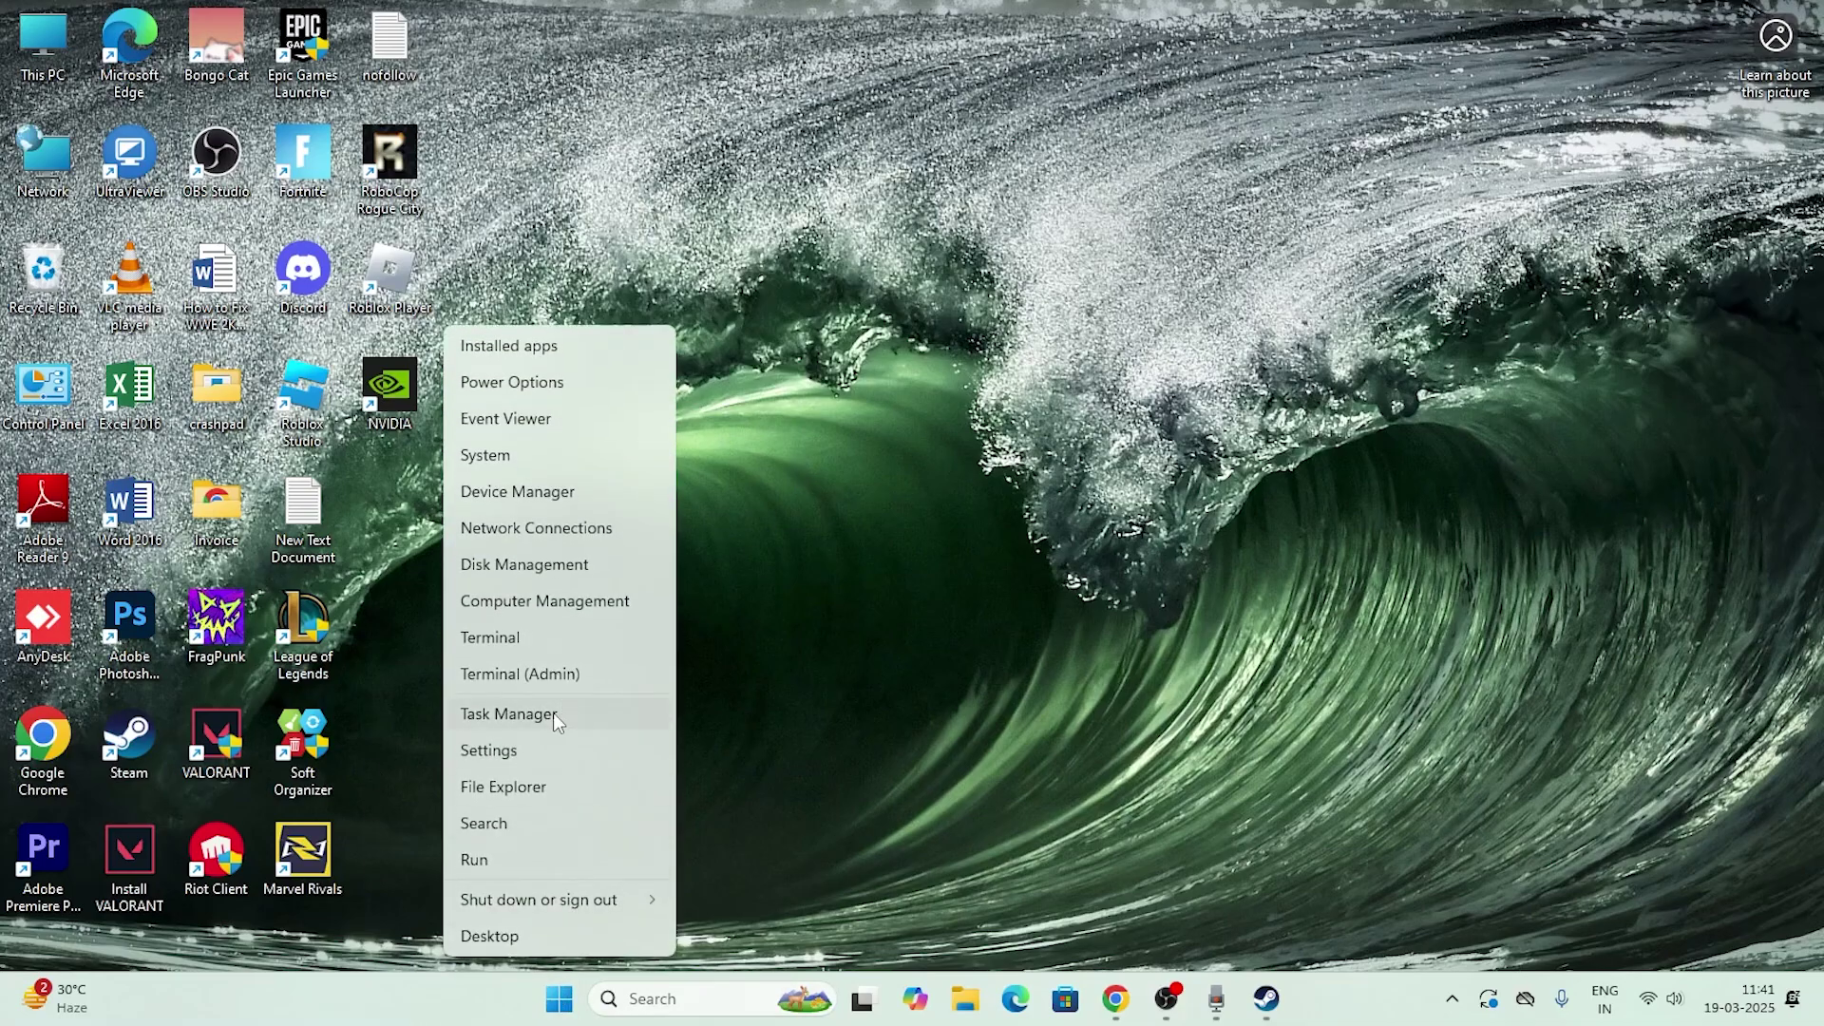
pyautogui.click(553, 715)
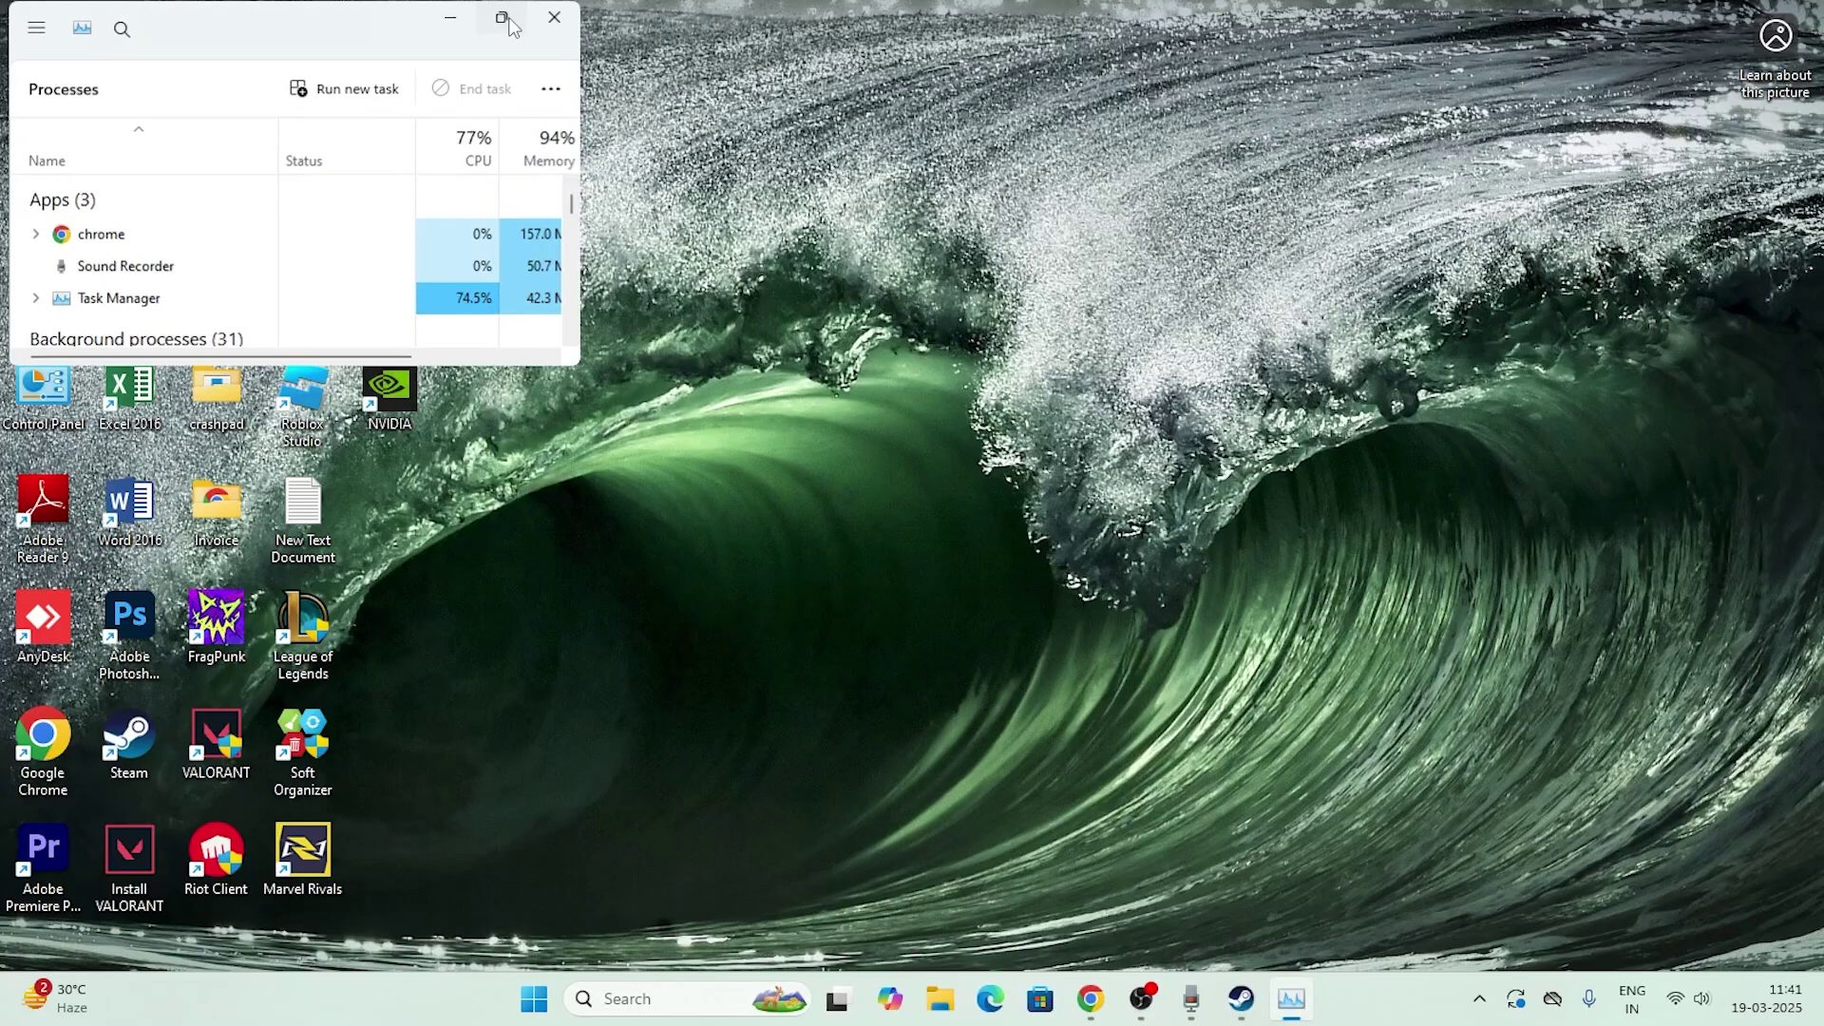
pyautogui.click(502, 18)
pyautogui.click(1799, 15)
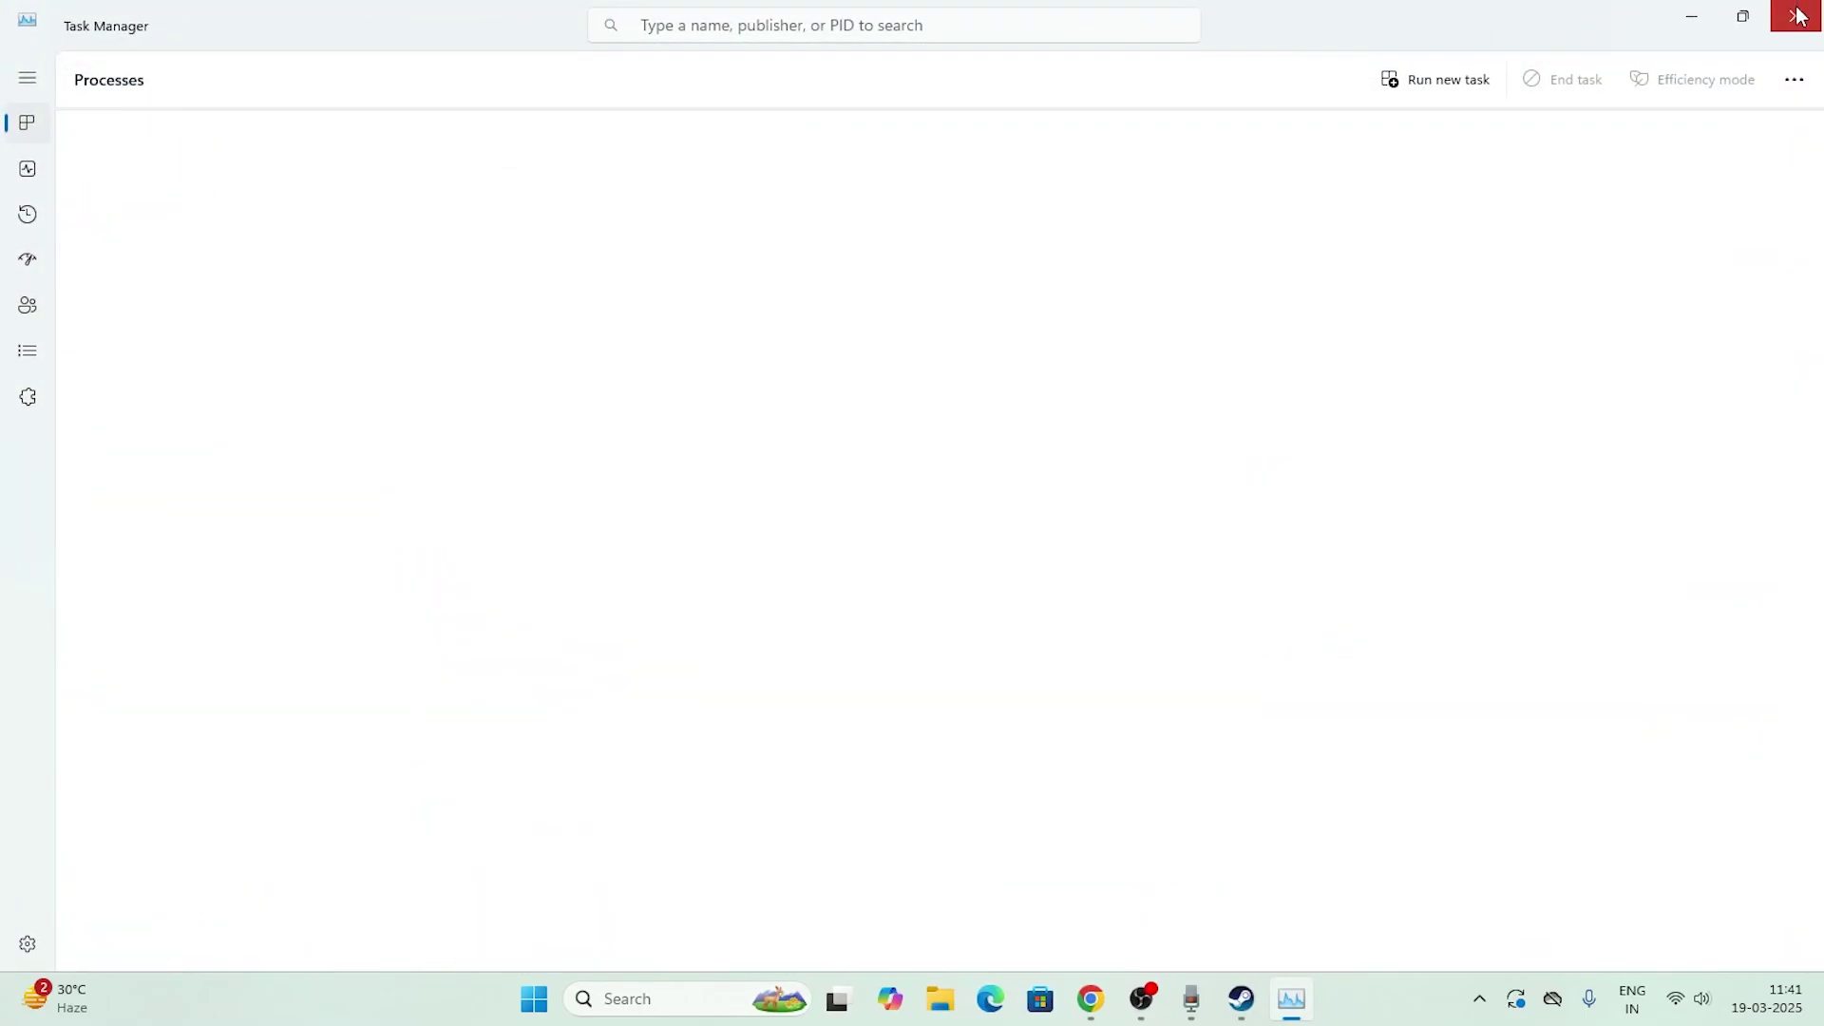
# Step: Open Device Manager and select the Realtek RTL8192EU adapter under Network adapters
pyautogui.rightClick(559, 999)
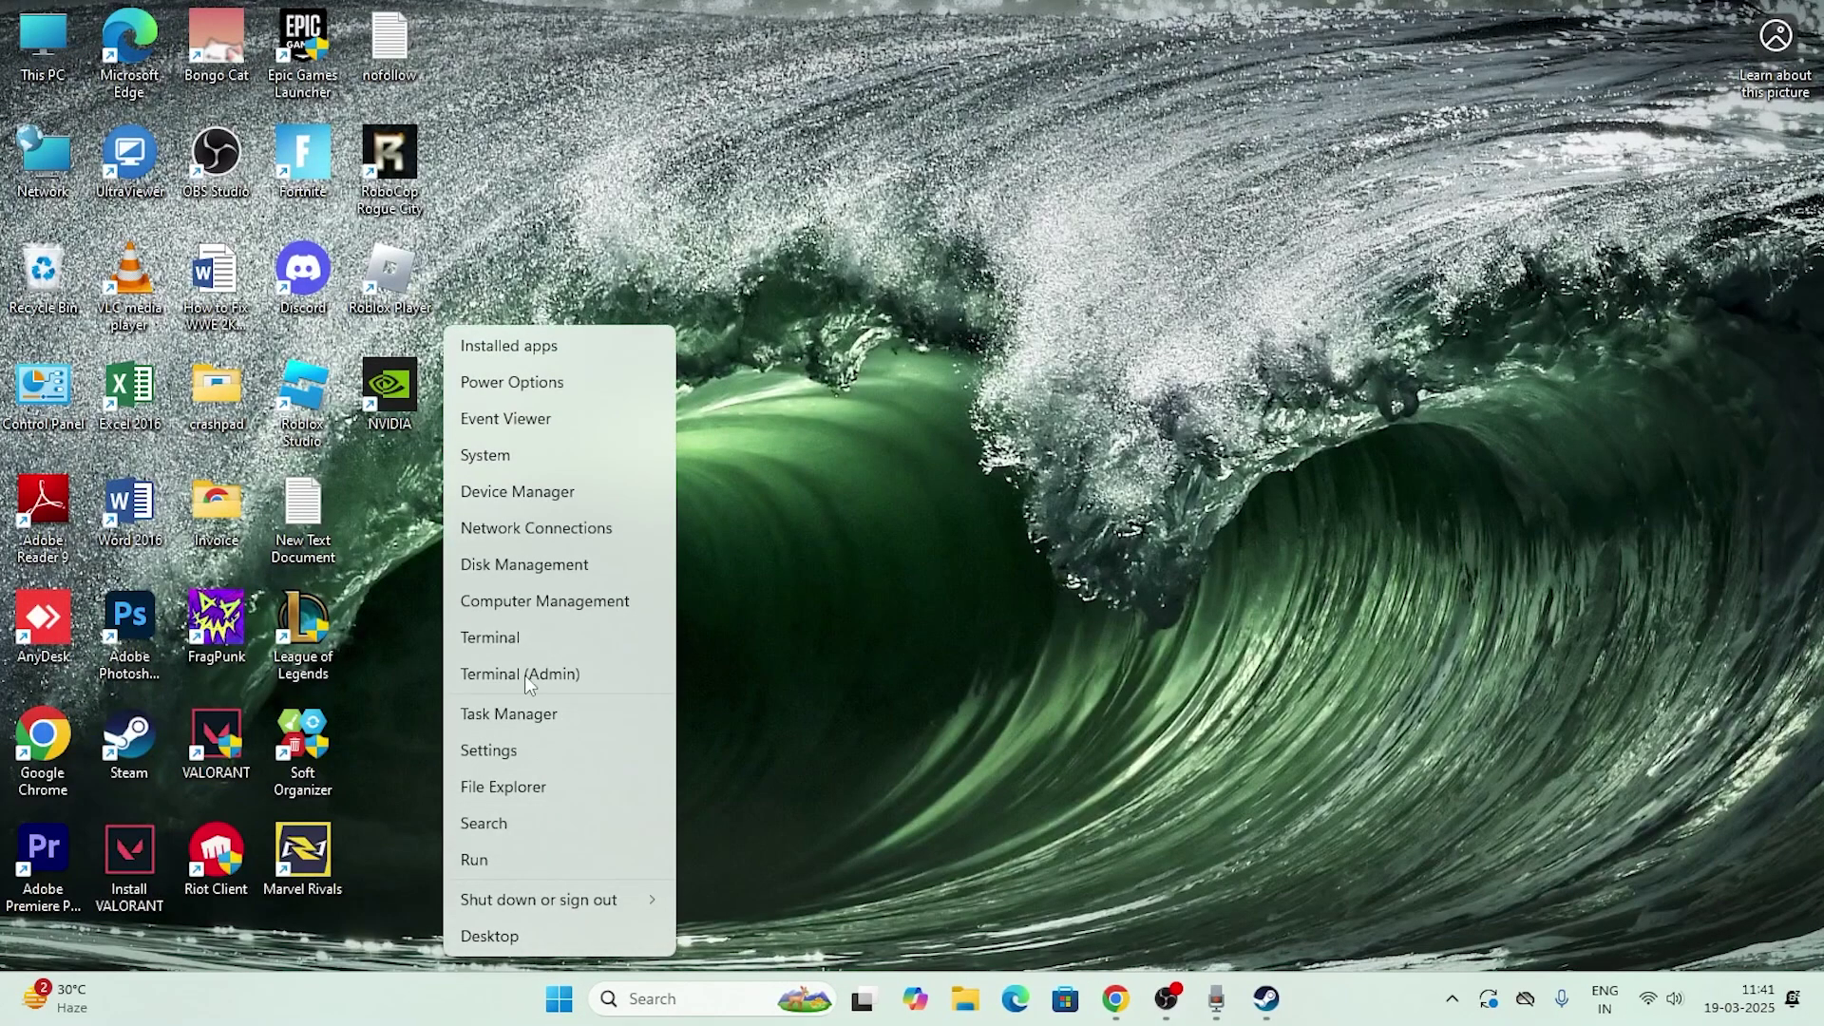
pyautogui.click(527, 500)
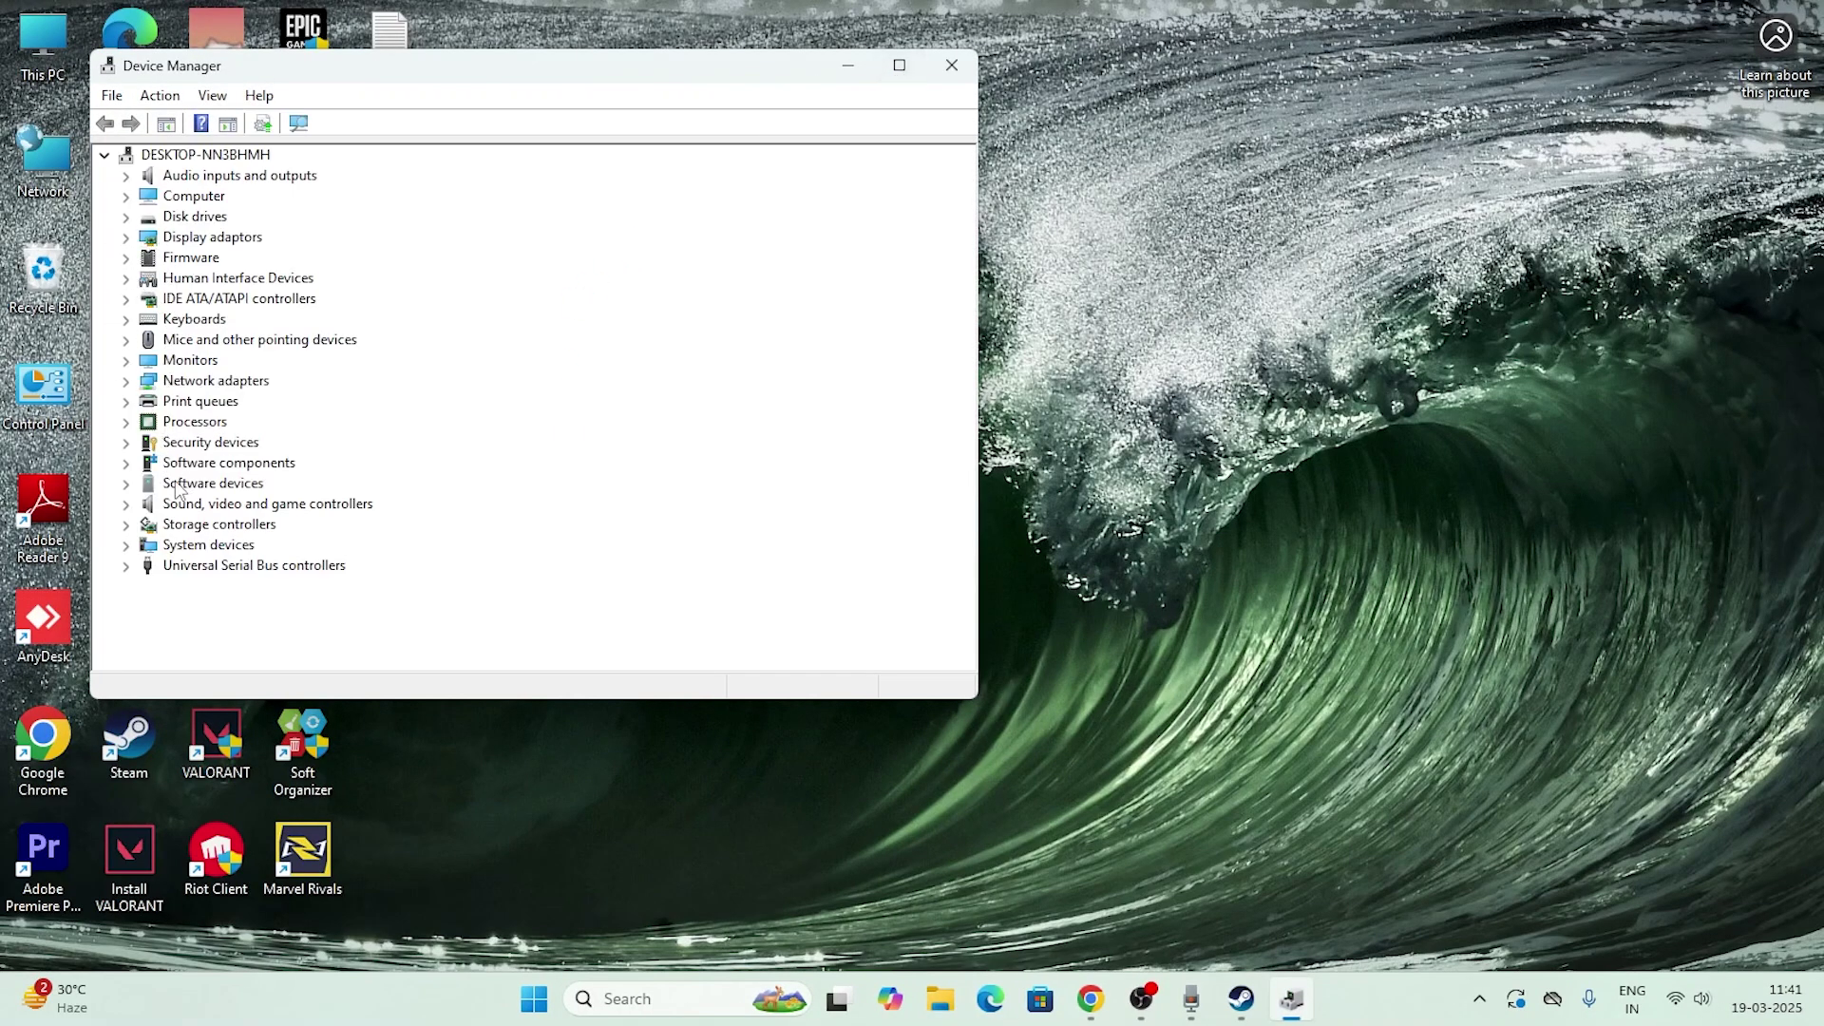
pyautogui.click(127, 382)
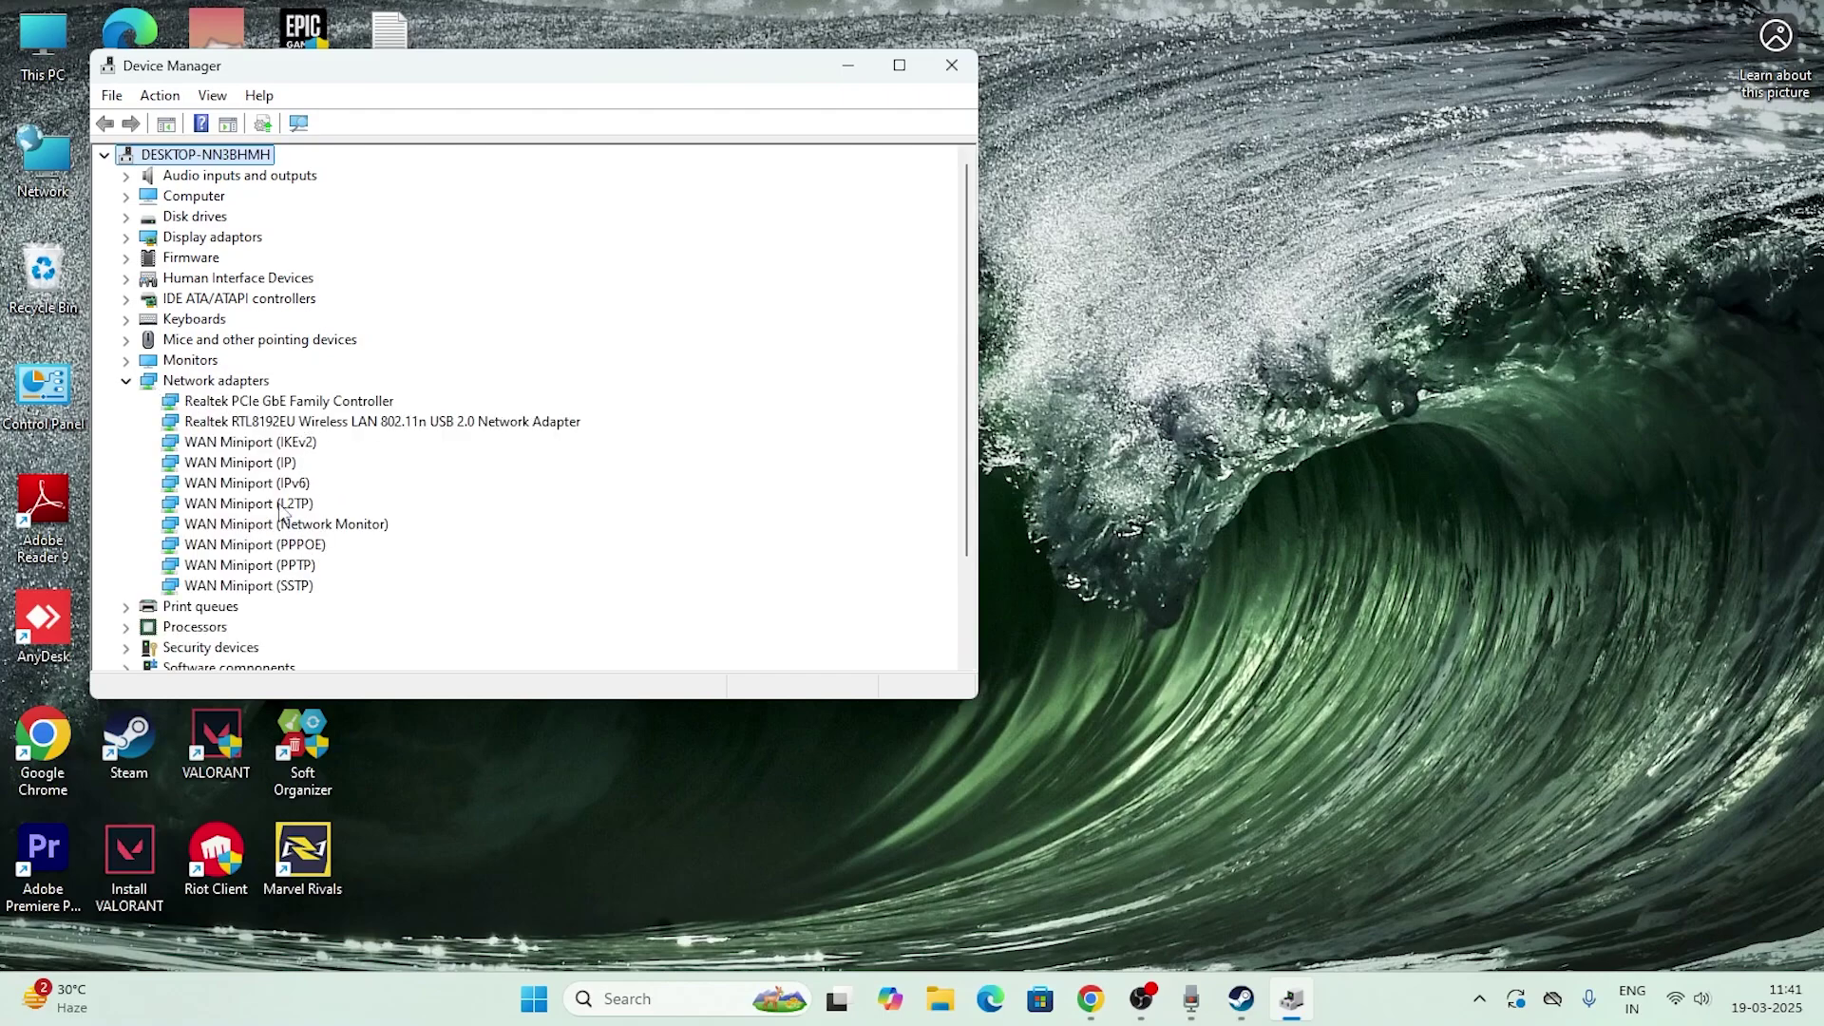
pyautogui.click(269, 423)
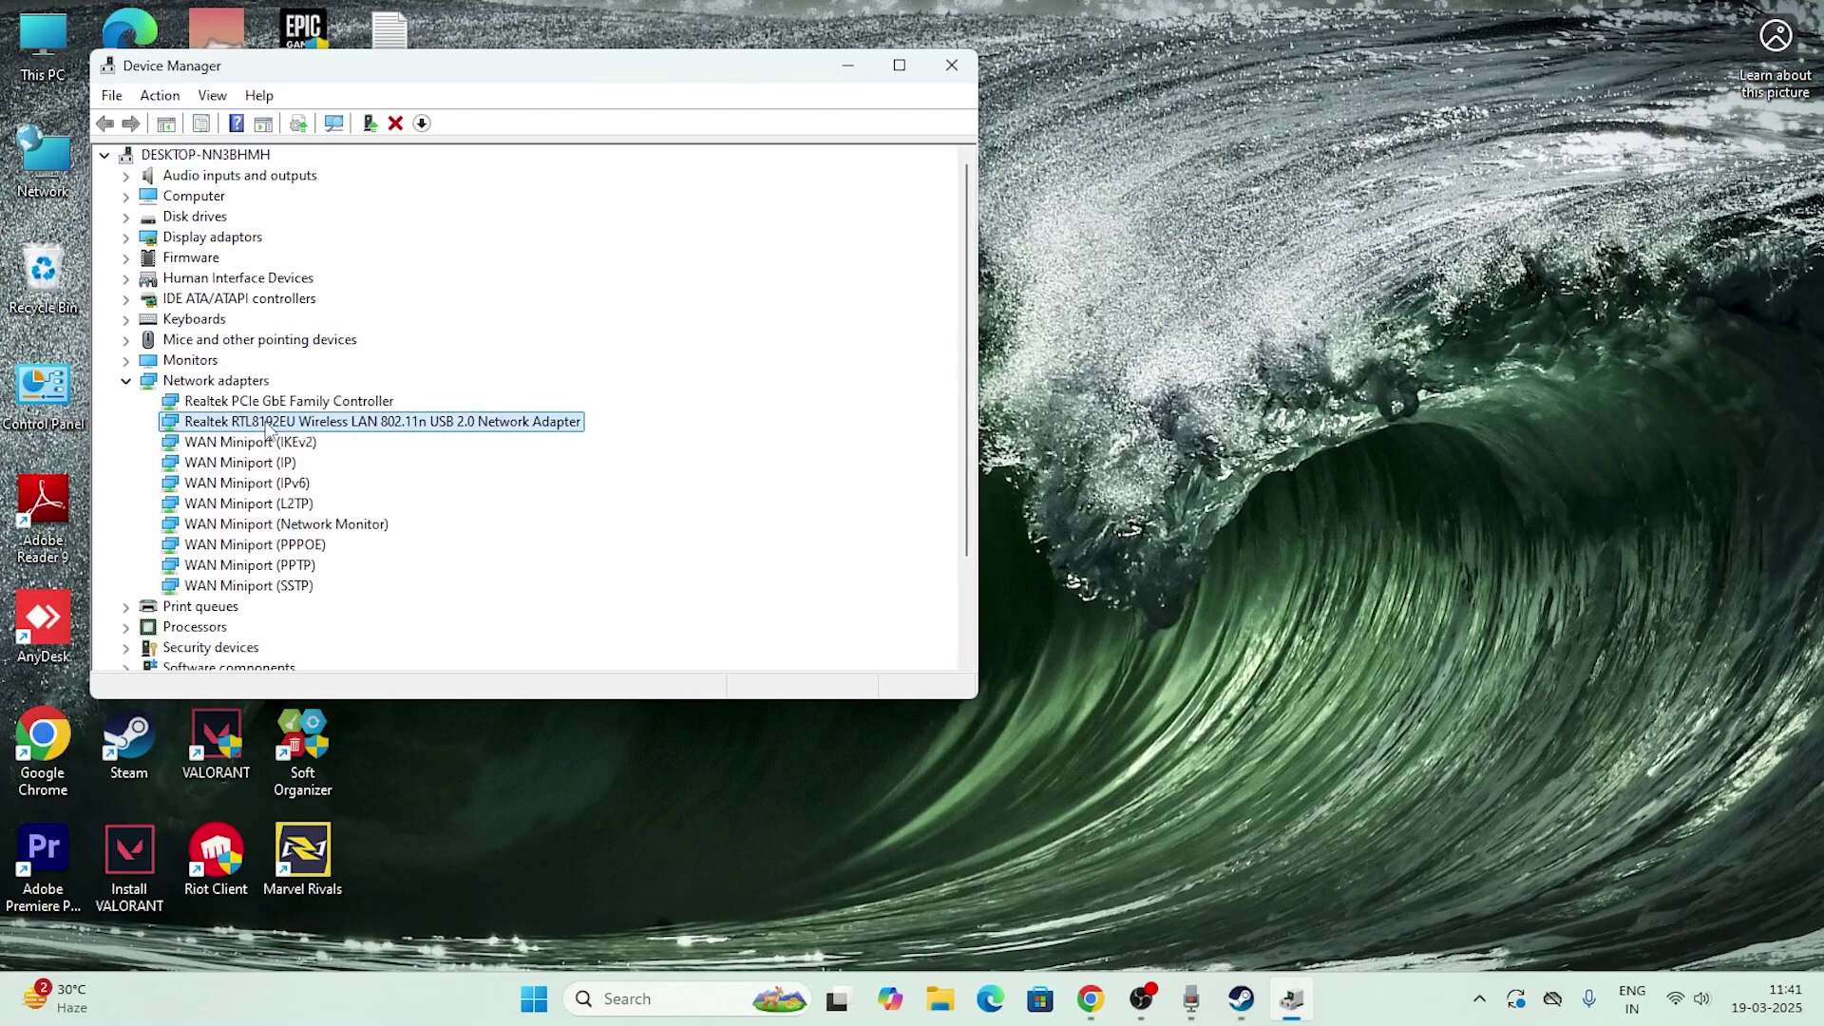
# Step: Install the Microsoft-provided driver on the Realtek adapter, then close Device Manager
pyautogui.rightClick(395, 423)
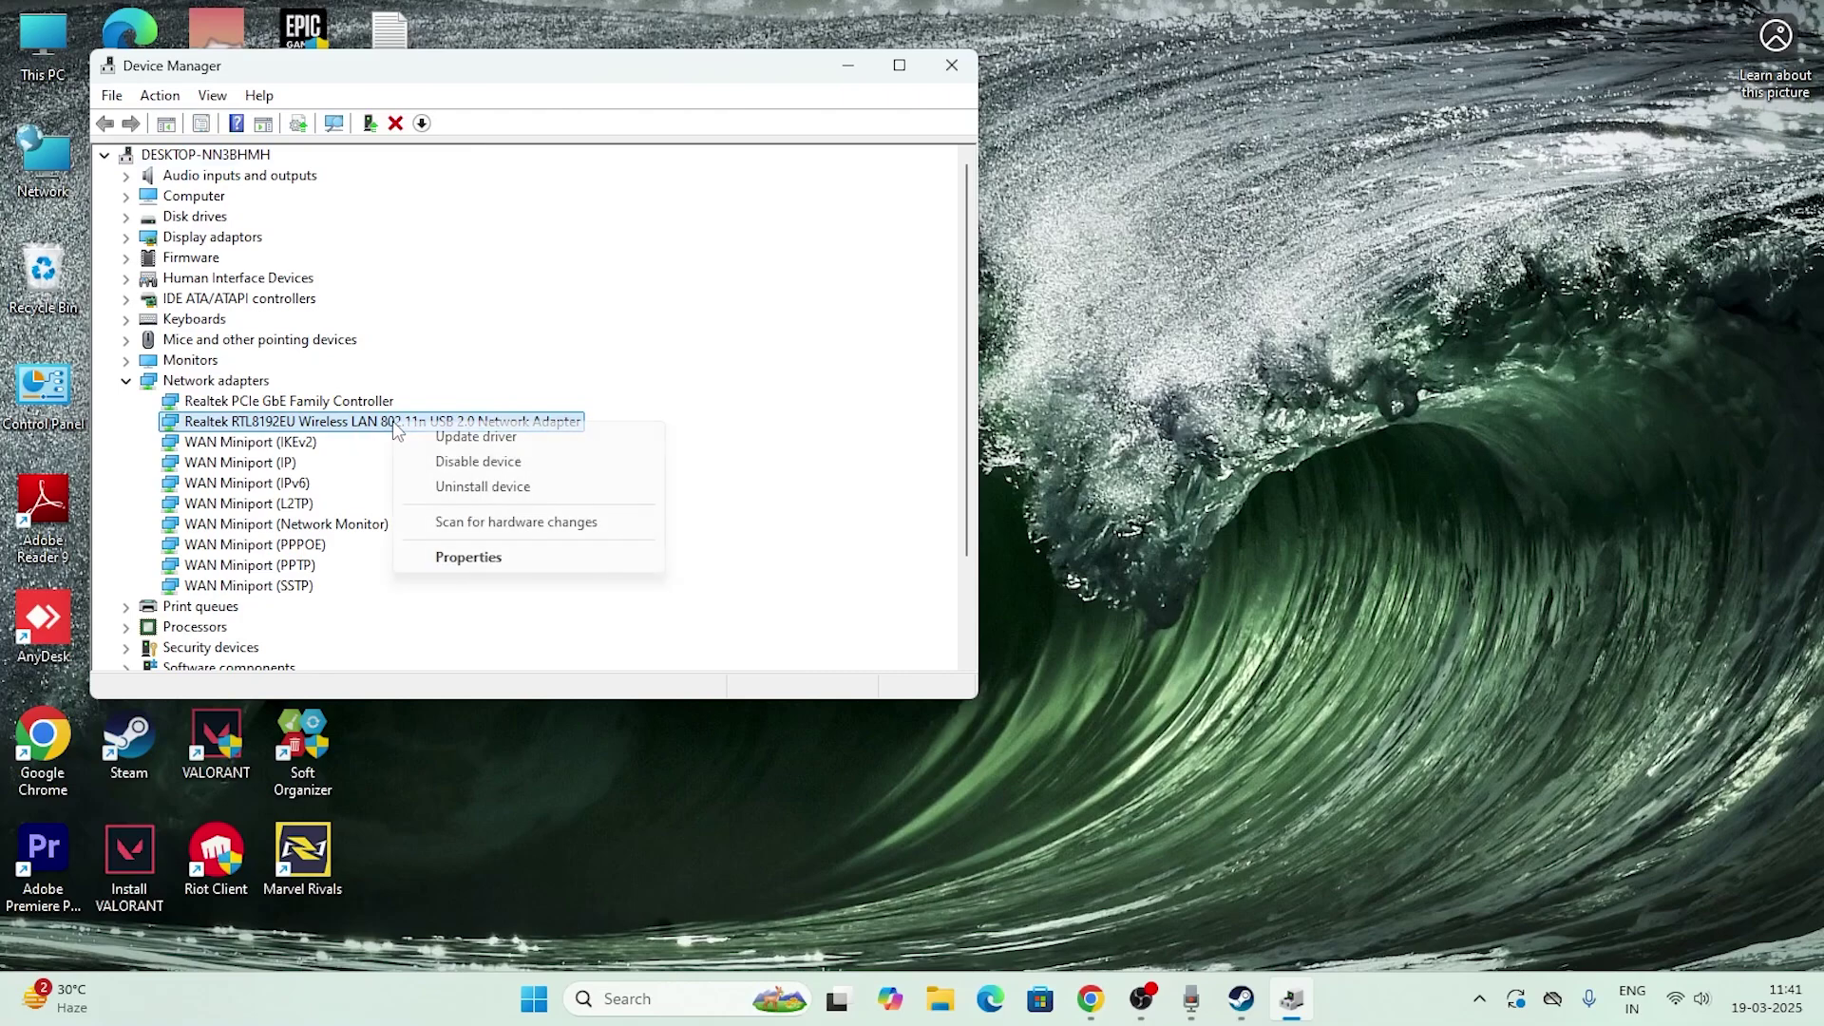
pyautogui.click(492, 437)
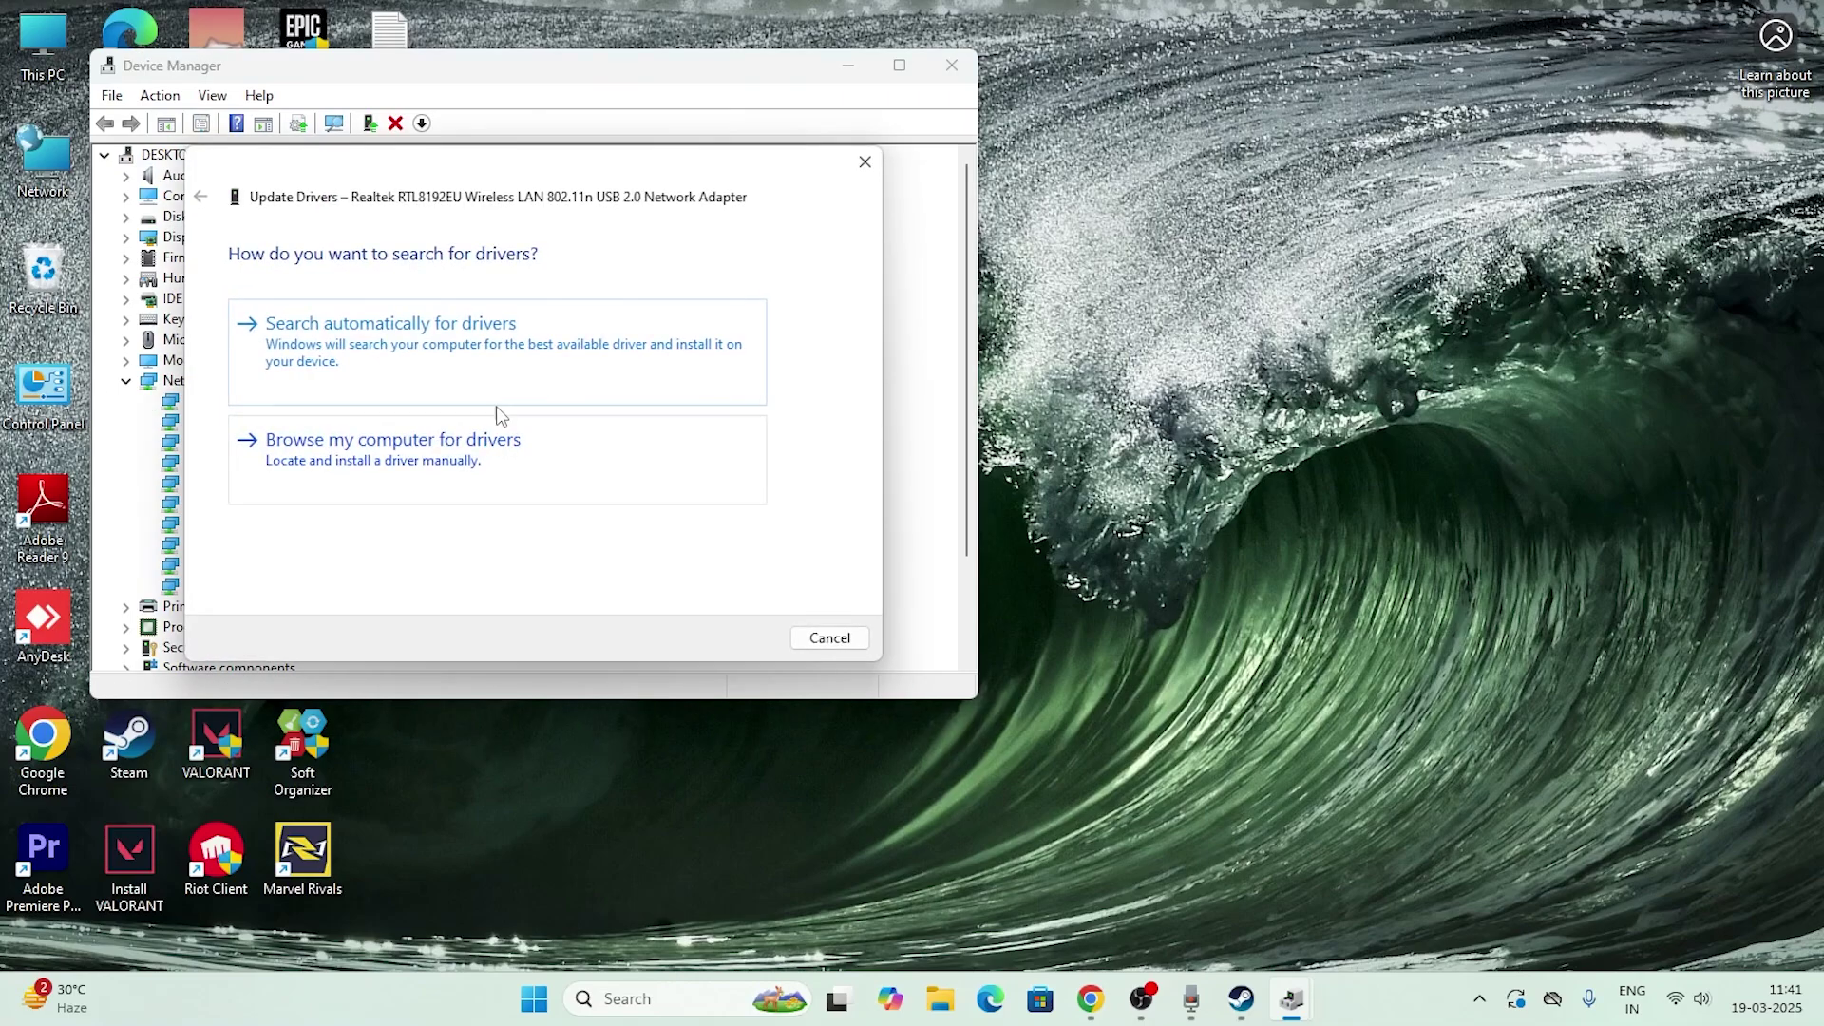
pyautogui.click(290, 452)
pyautogui.click(385, 520)
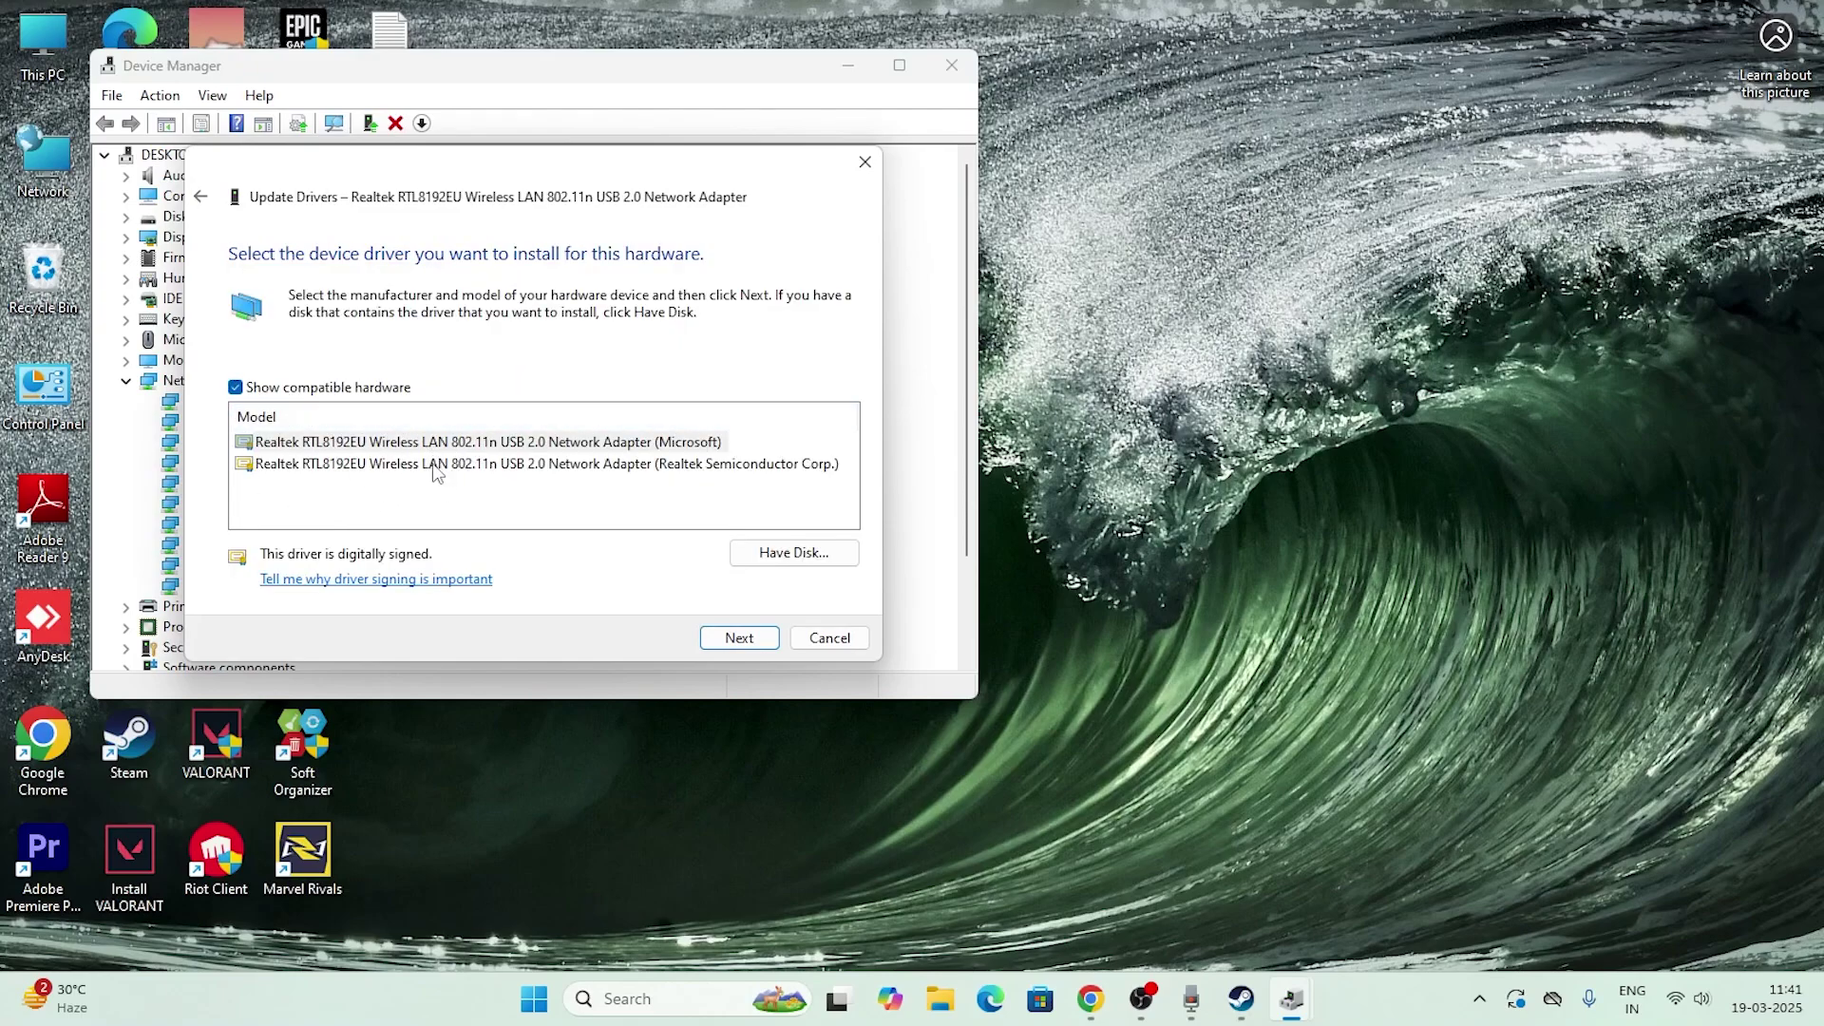
pyautogui.click(432, 444)
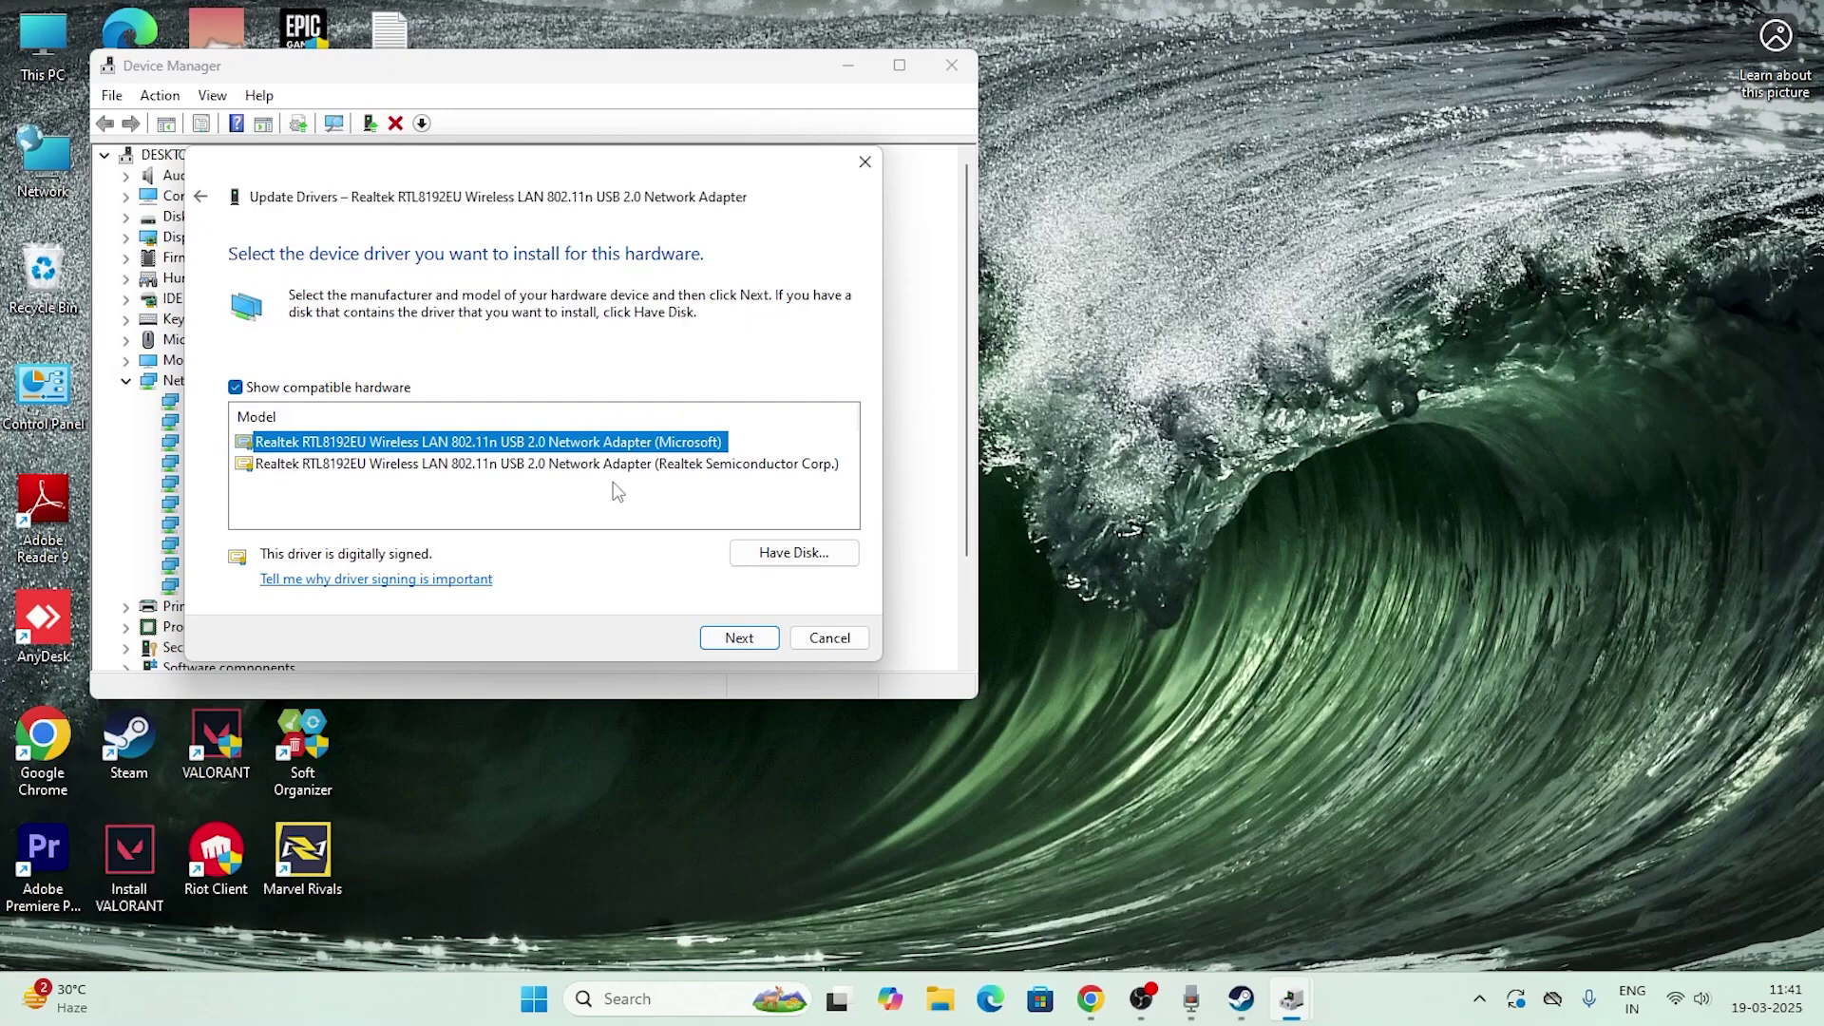
pyautogui.click(739, 638)
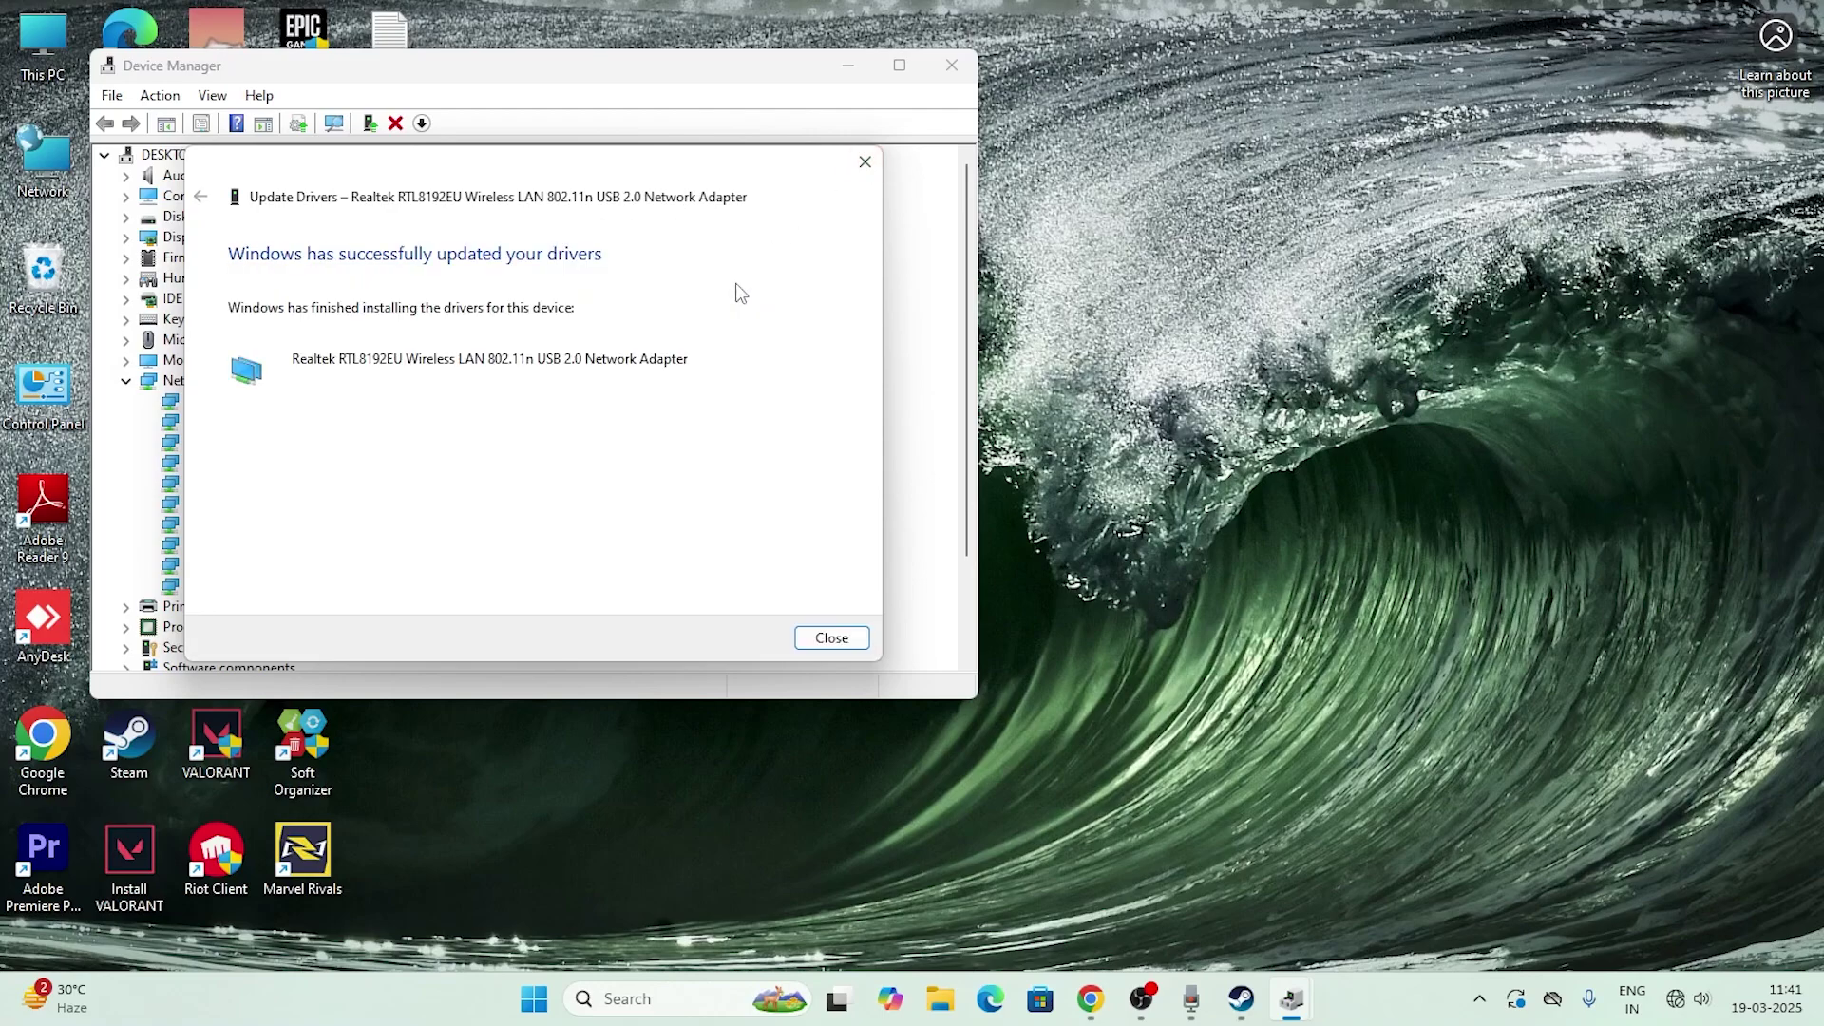
pyautogui.click(834, 642)
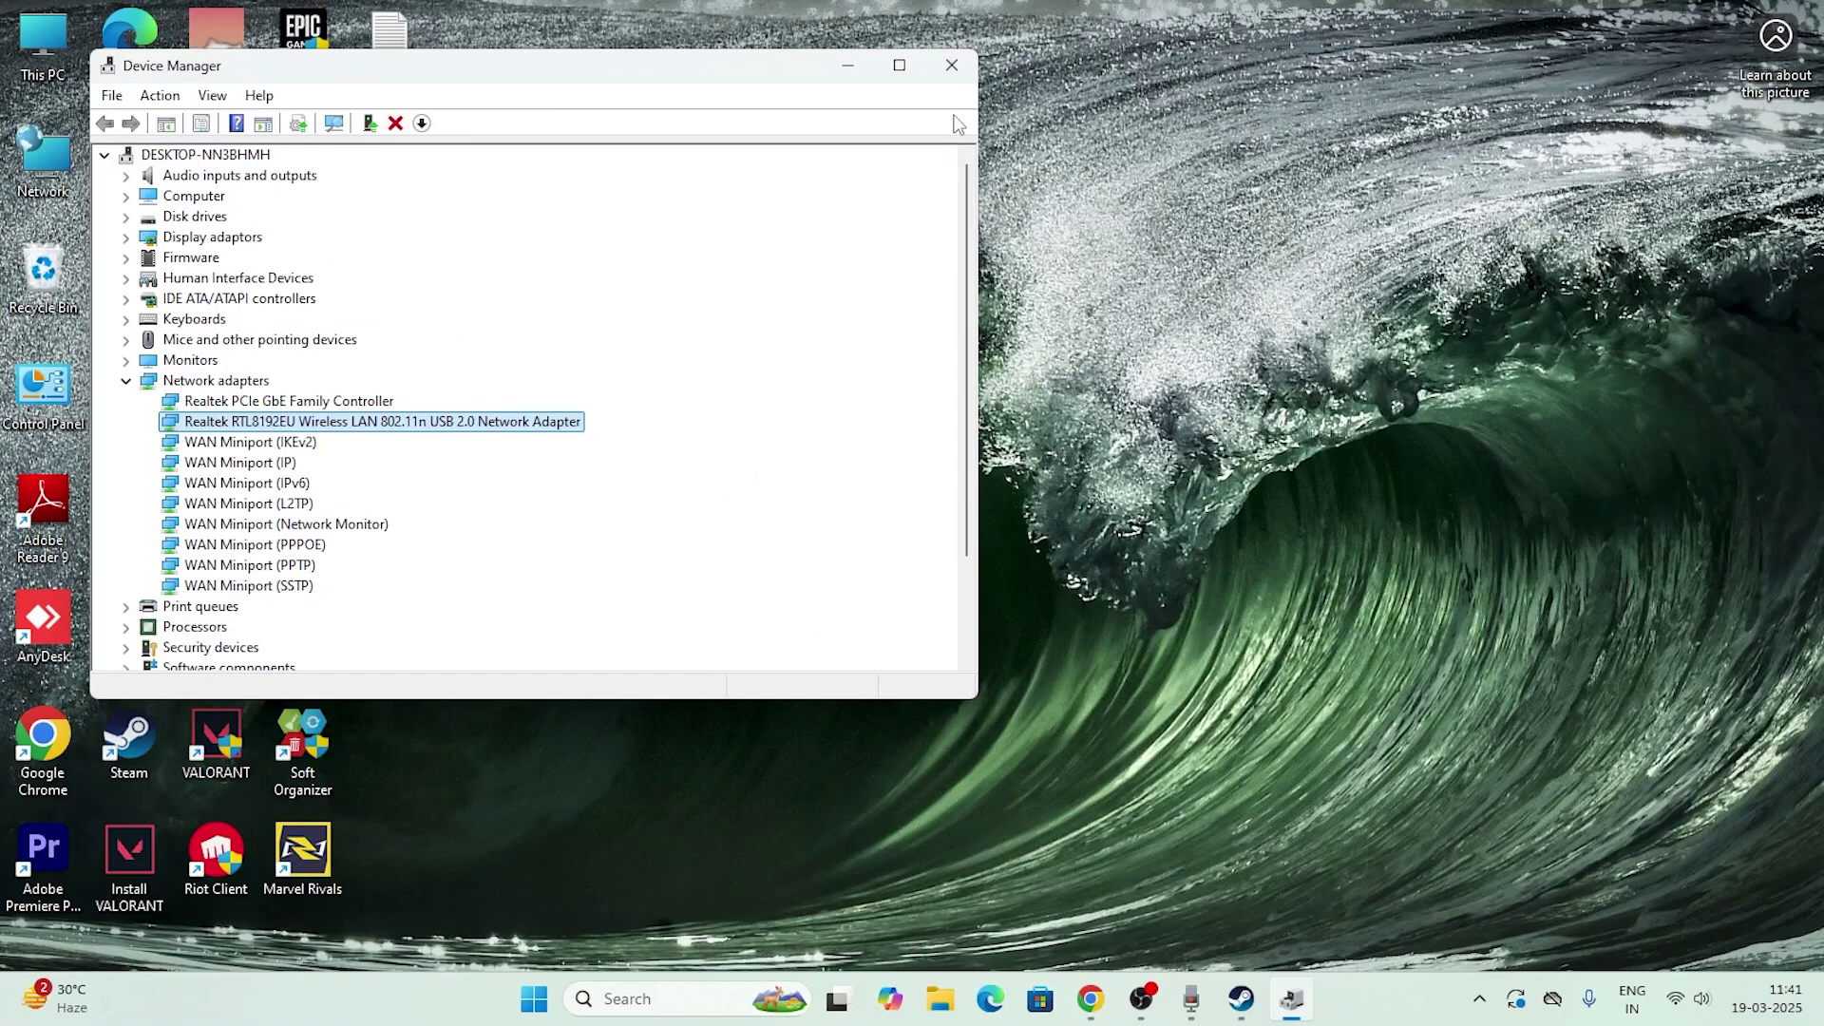
pyautogui.click(952, 64)
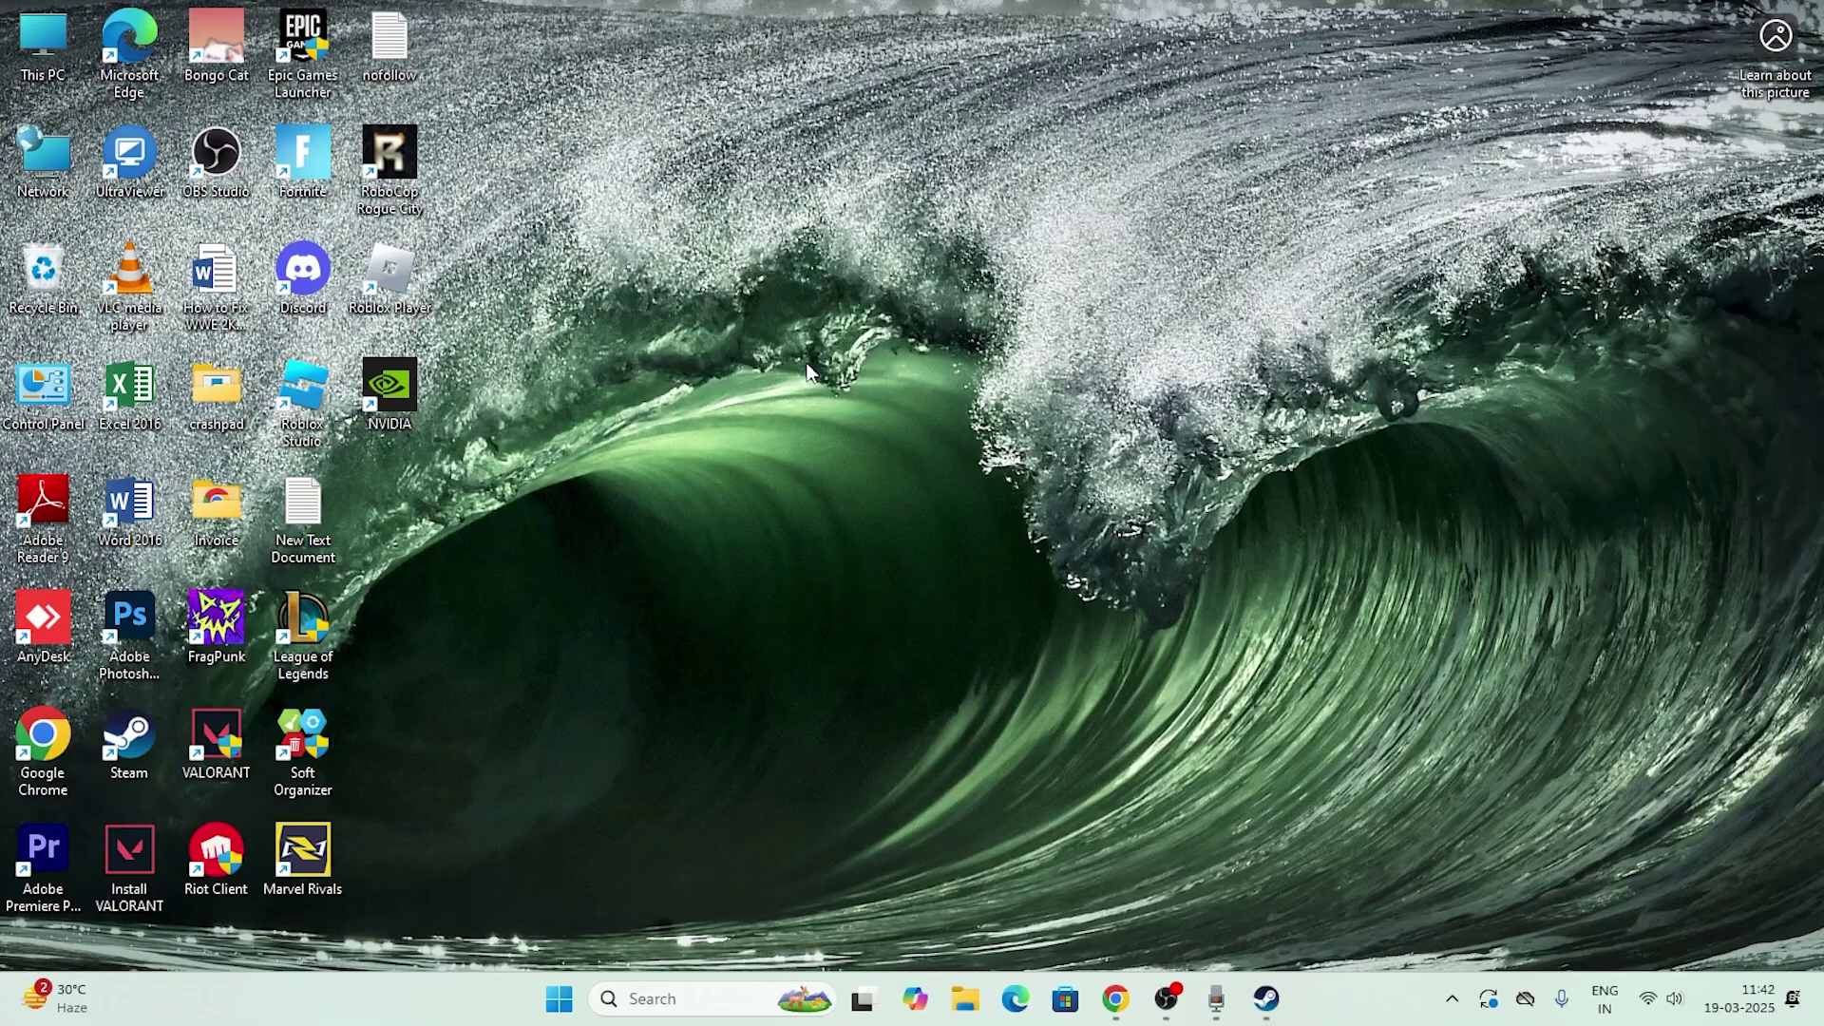
# Step: Open the local AppData folder (%localappdata%) through the Run dialog
pyautogui.click(667, 997)
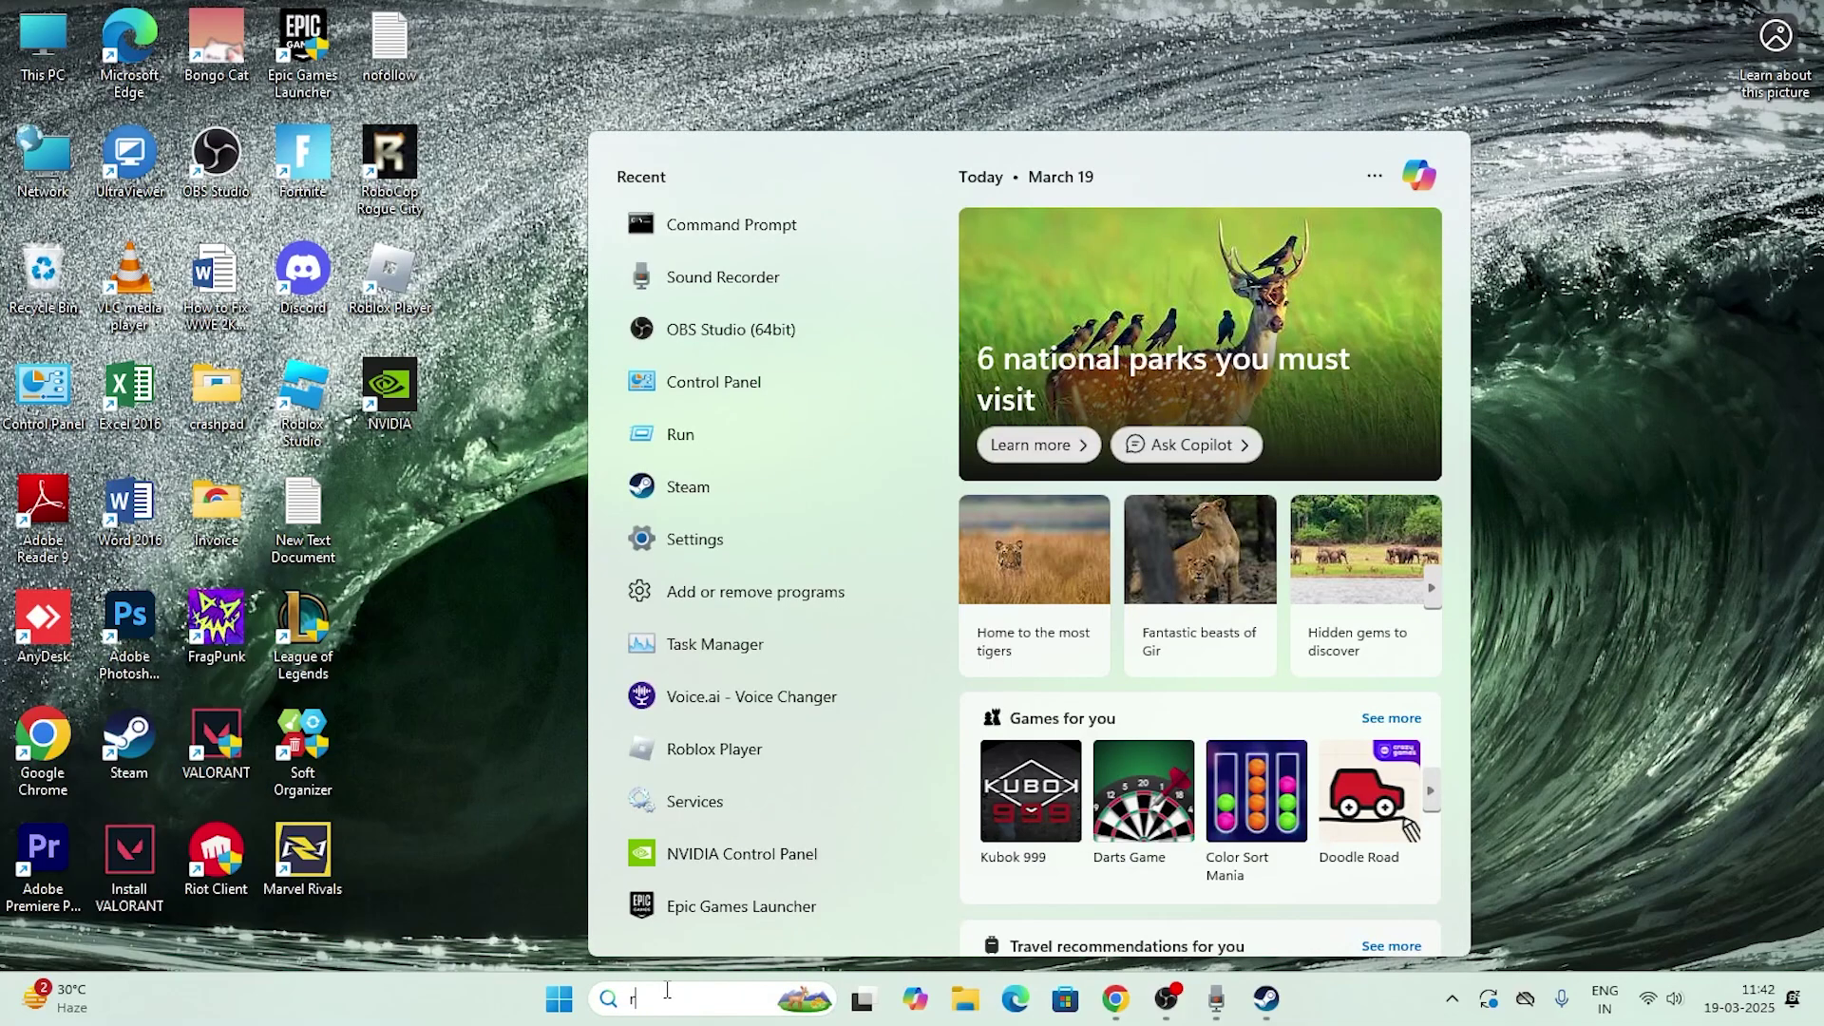
pyautogui.write('run')
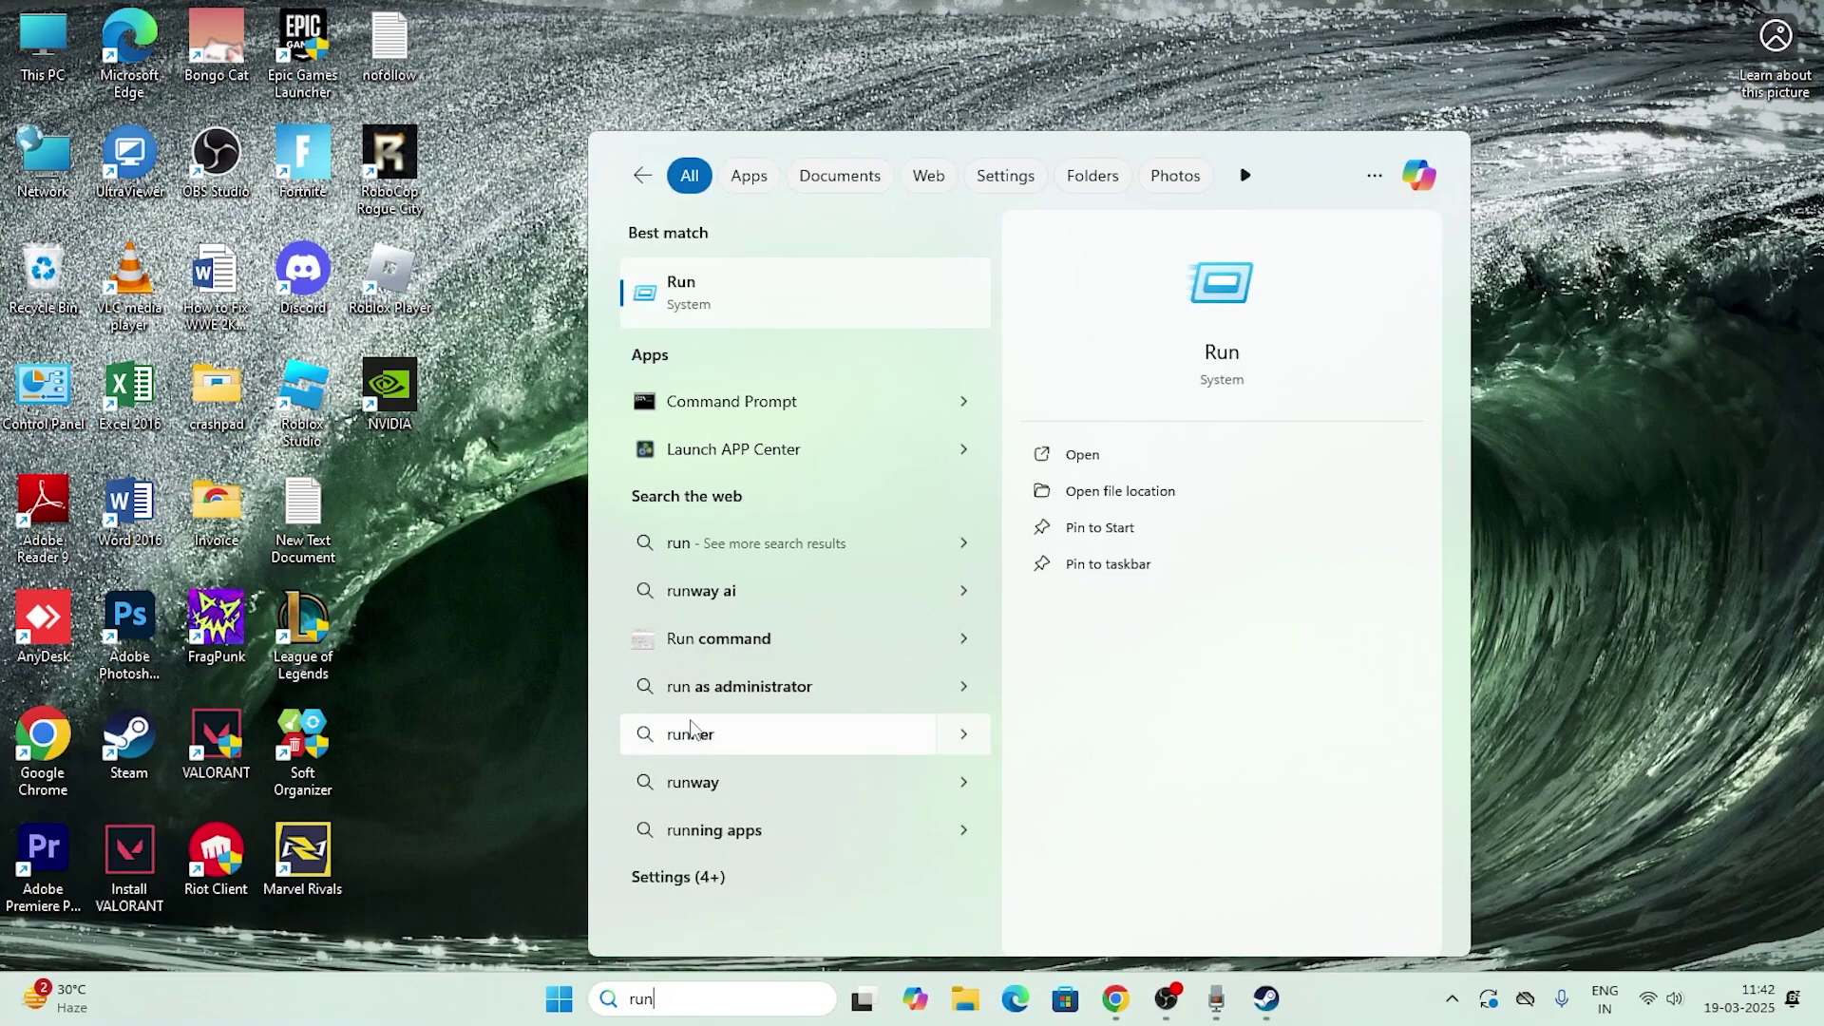
pyautogui.click(642, 298)
pyautogui.moveTo(249, 748); pyautogui.dragTo(787, 323)
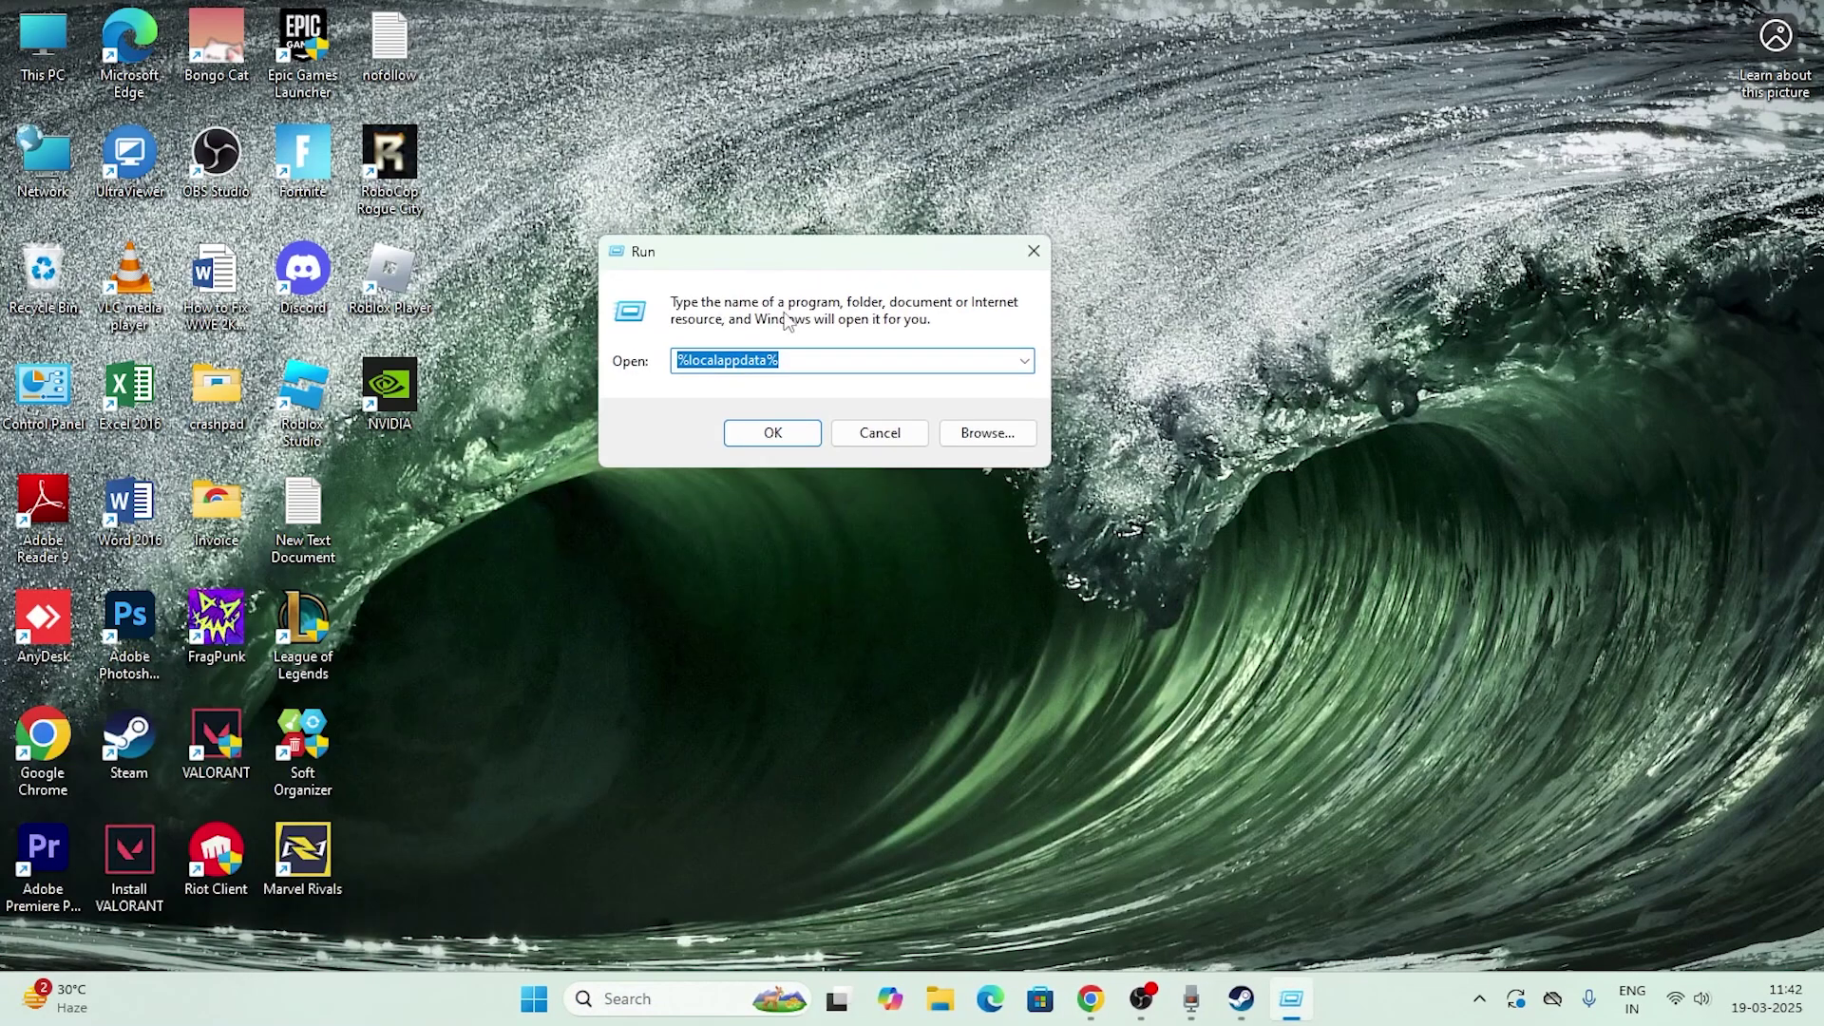
pyautogui.click(776, 433)
pyautogui.scroll(-3, 836, 380)
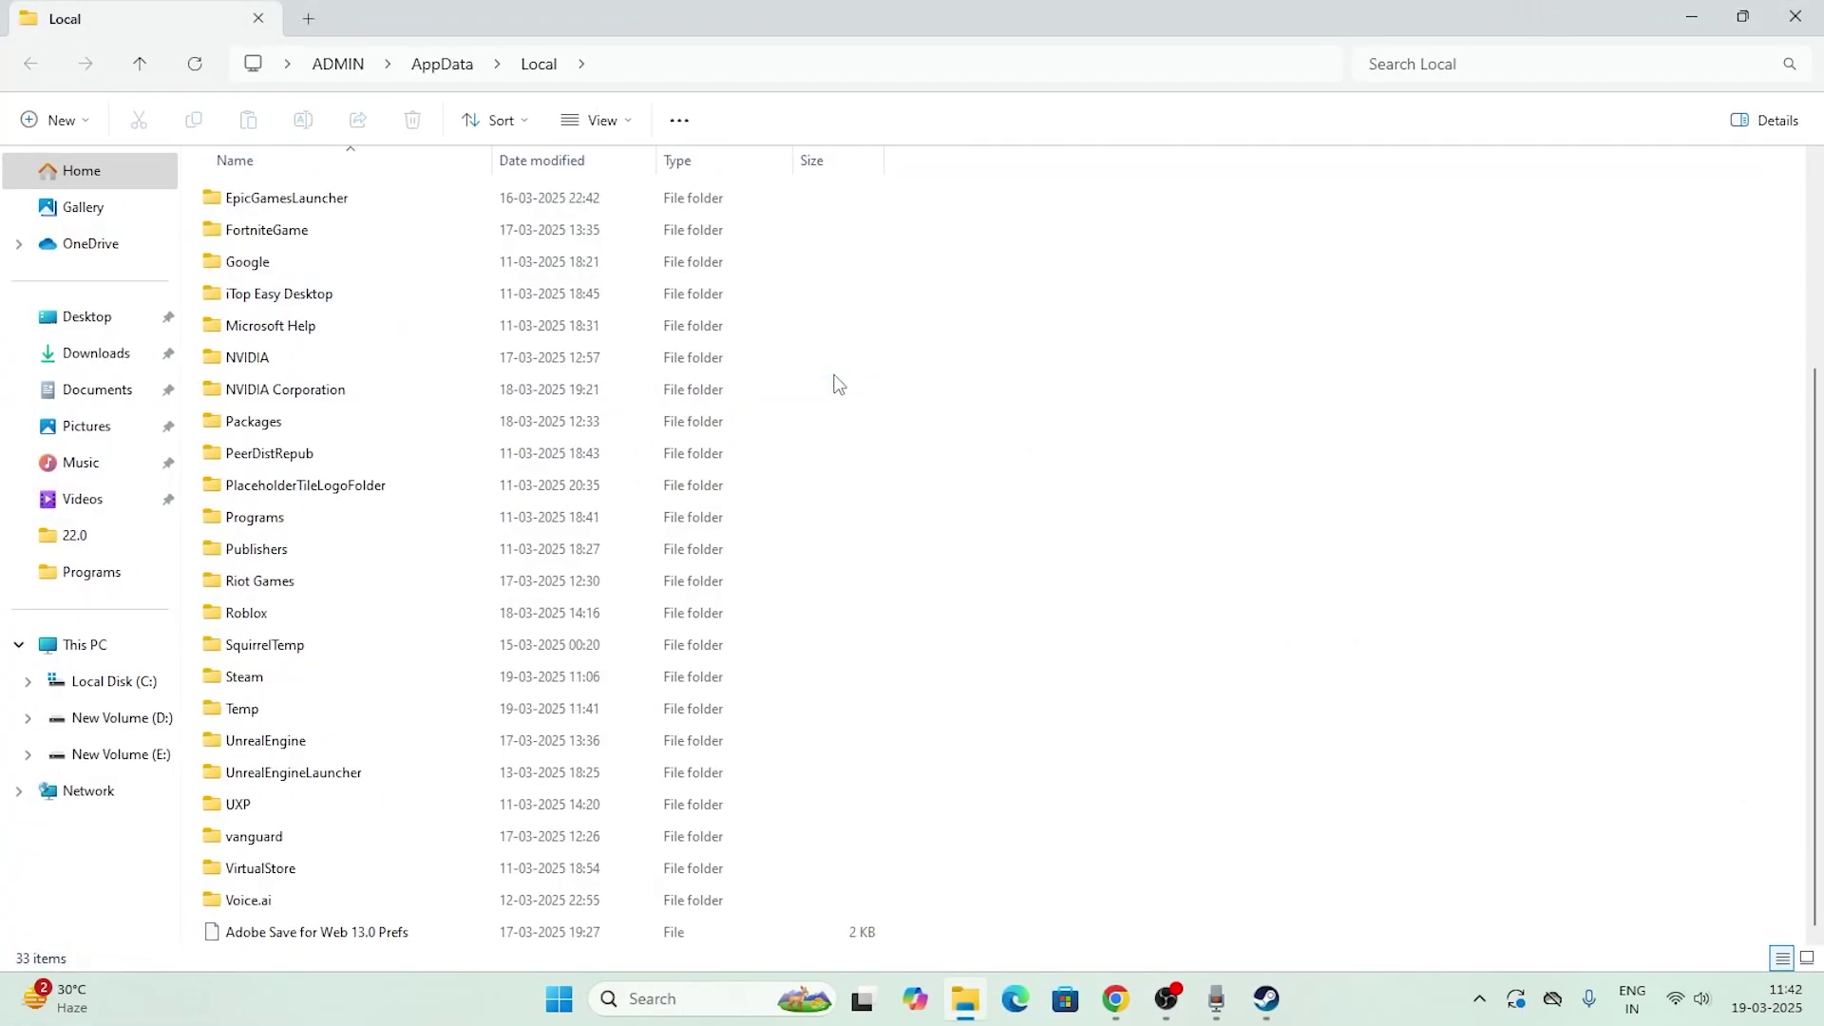
# Step: Attempt to delete the Steam folder, cancelling the folder-in-use warning
pyautogui.click(266, 682)
pyautogui.rightClick(283, 679)
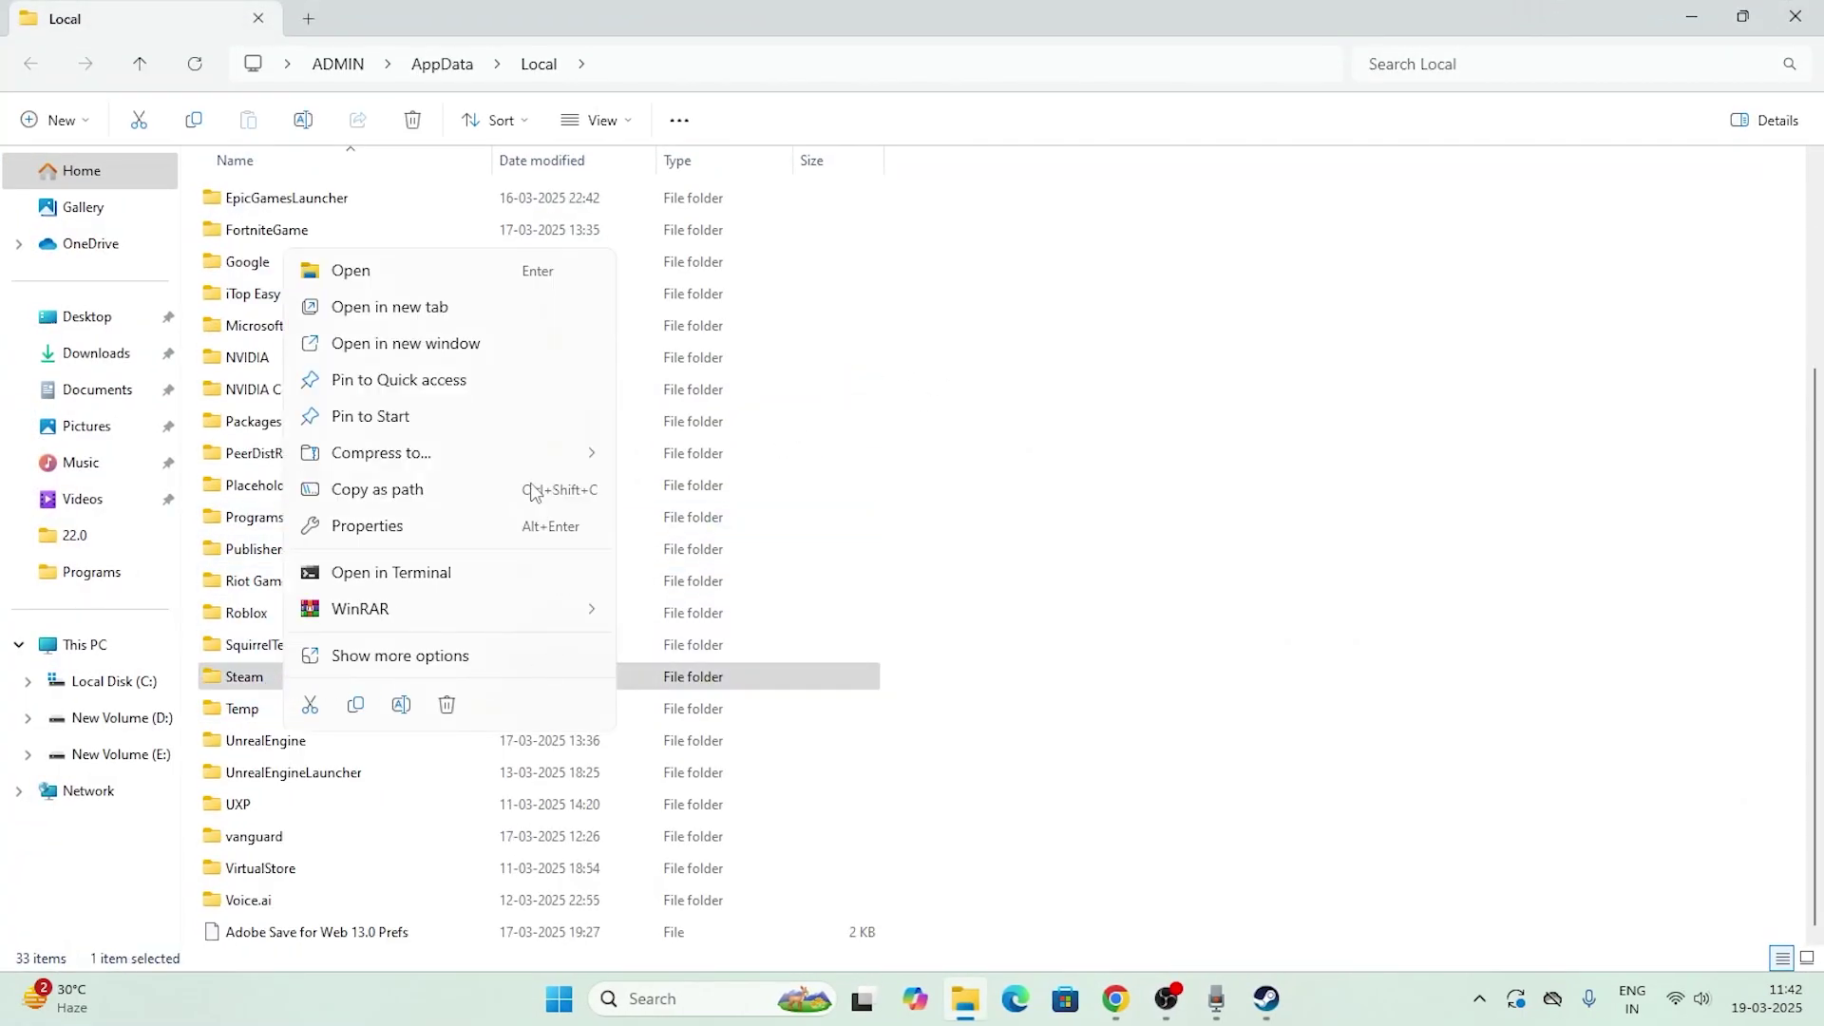
pyautogui.click(448, 704)
pyautogui.click(660, 399)
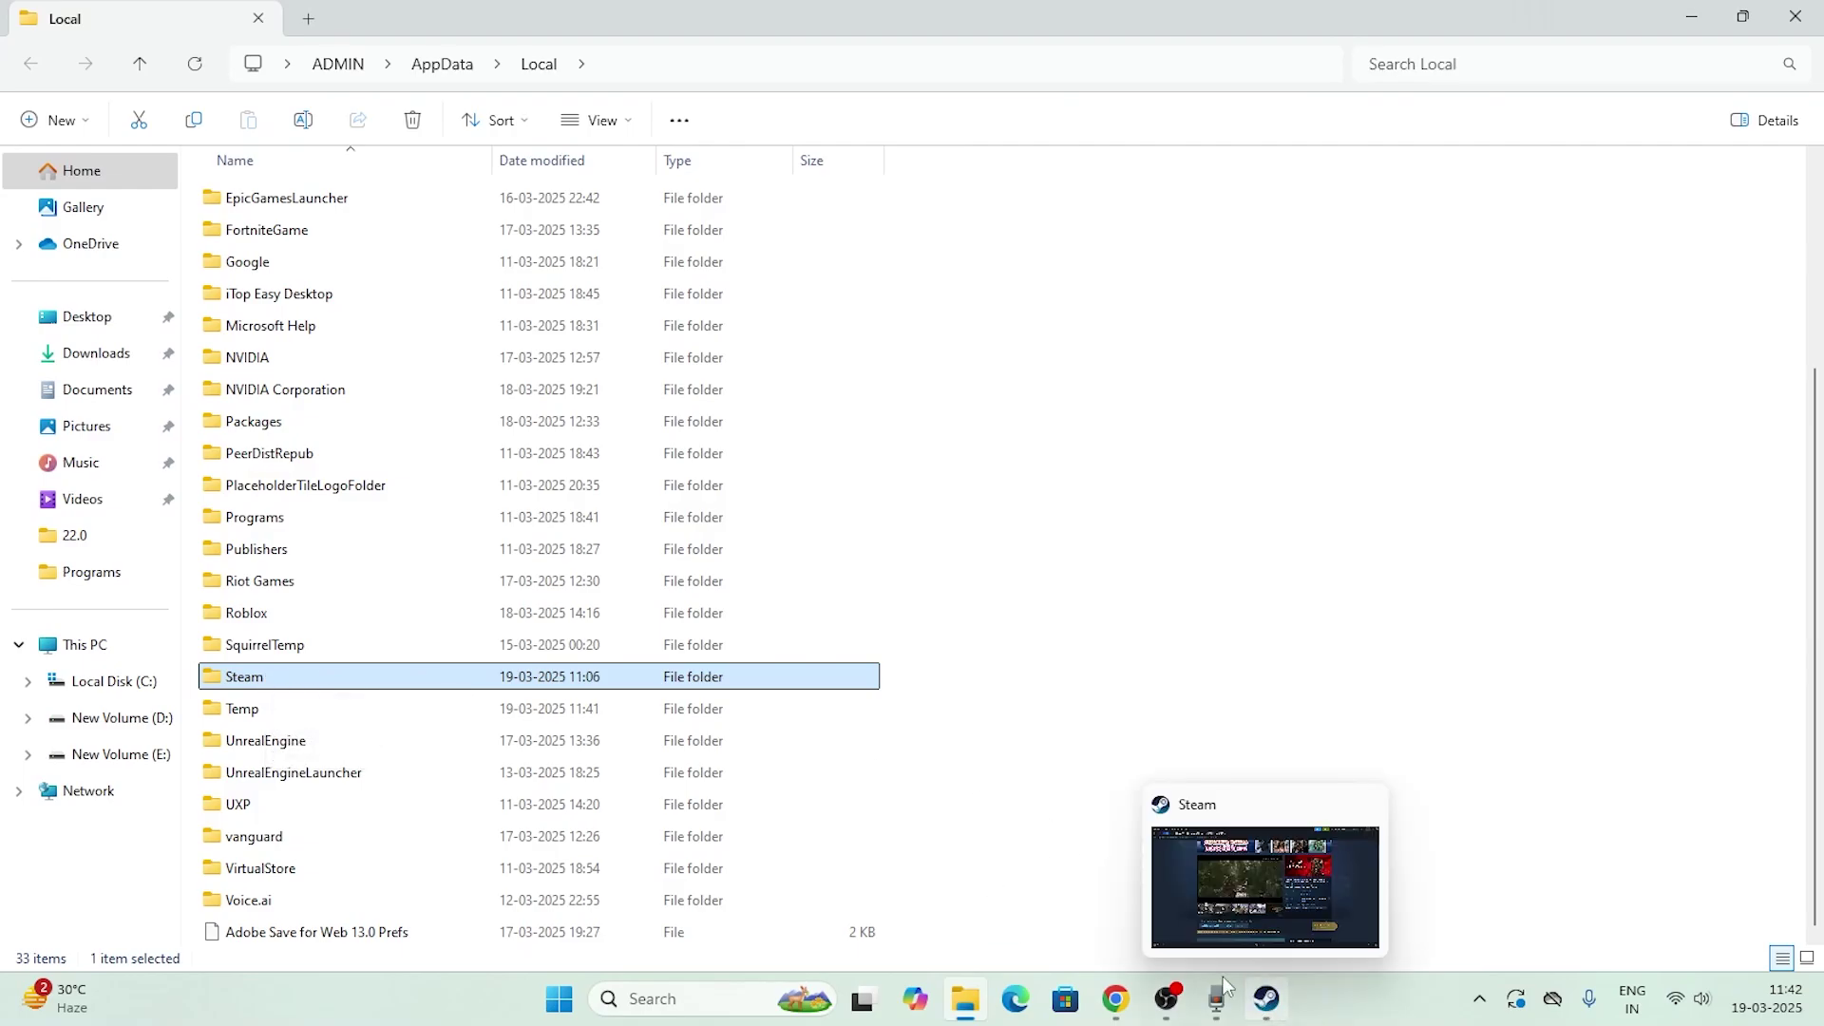
# Step: Quit the Steam client and minimize File Explorer to show the desktop
pyautogui.click(1266, 999)
pyautogui.click(1794, 18)
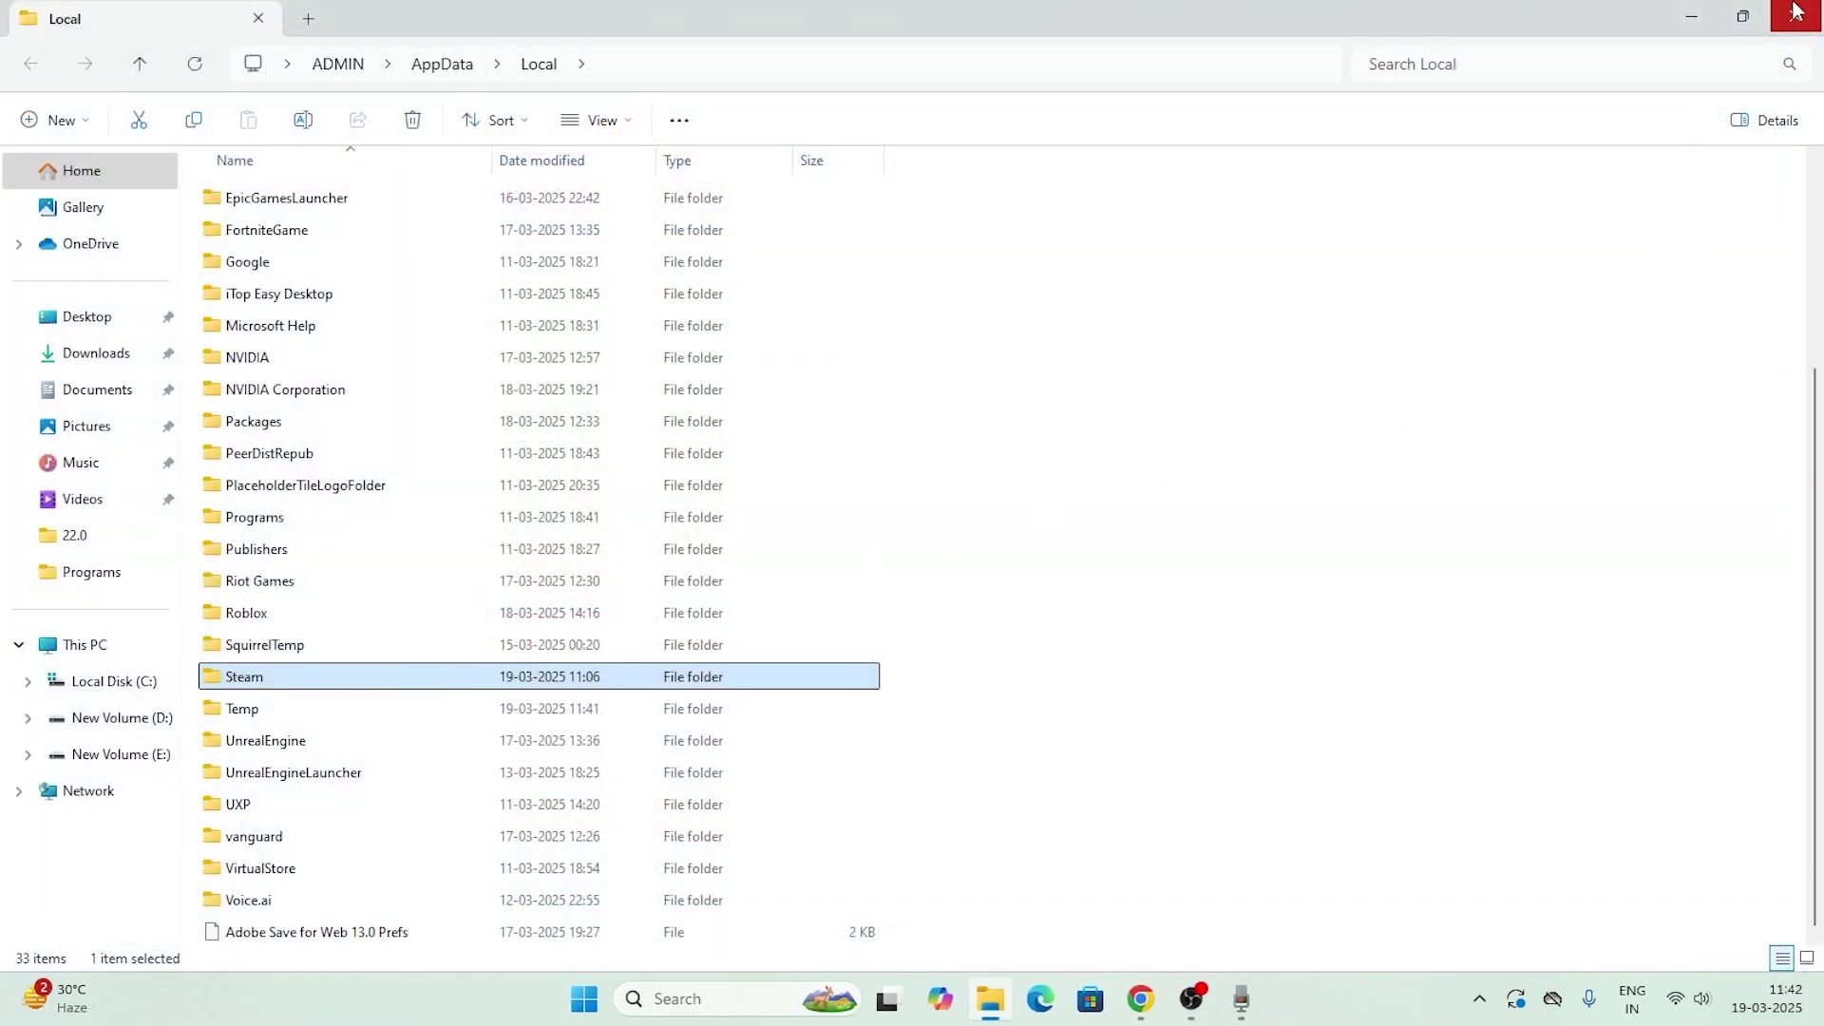
pyautogui.click(1691, 17)
pyautogui.click(665, 998)
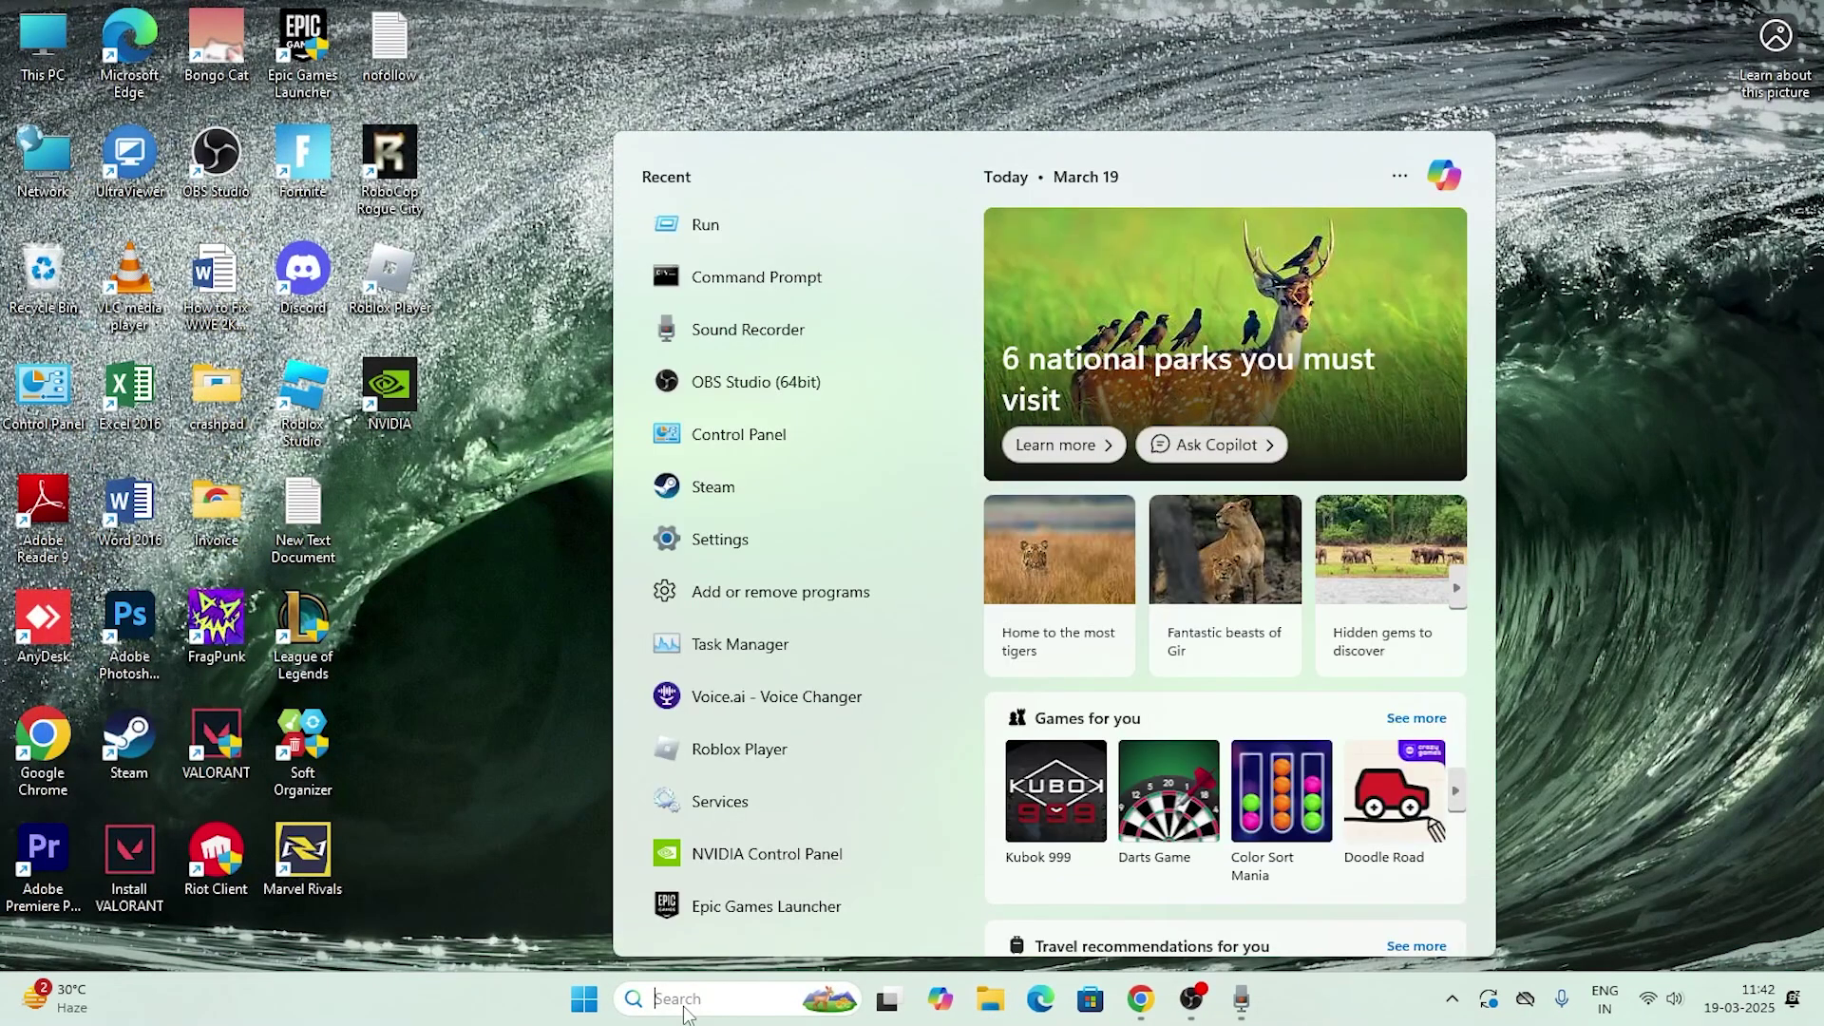
pyautogui.write('add')
pyautogui.click(749, 299)
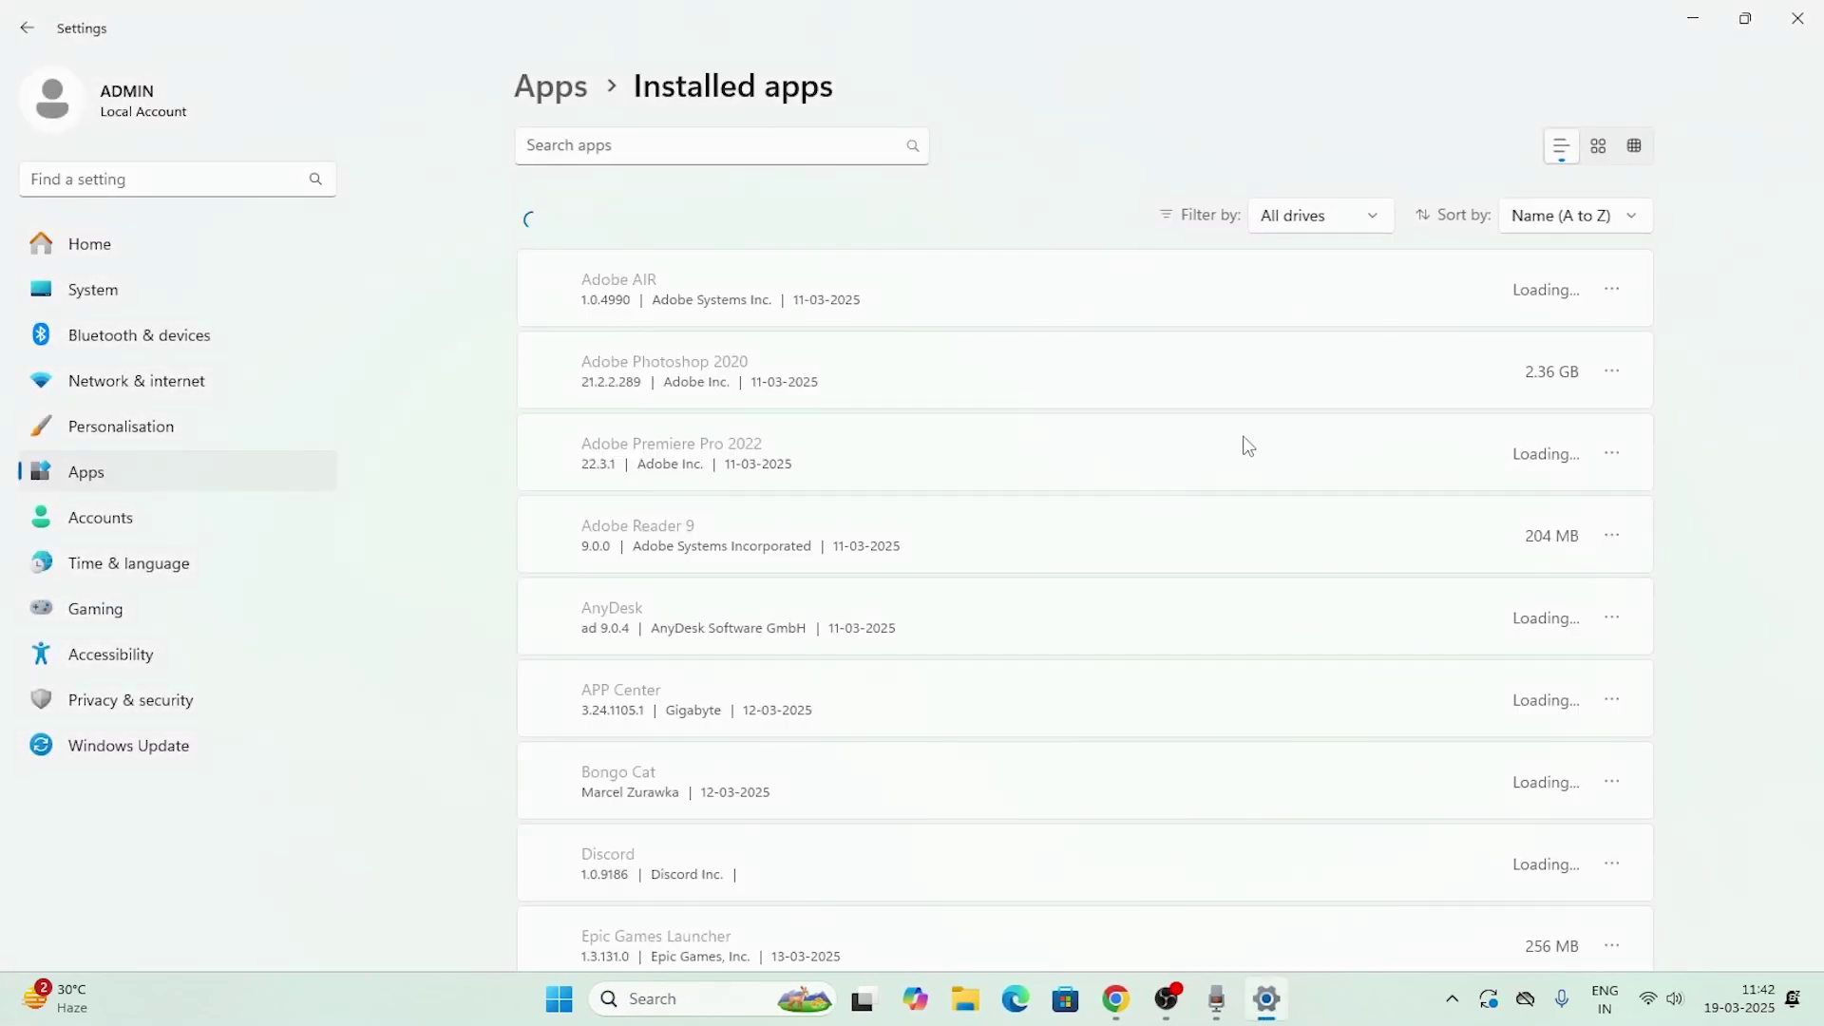
pyautogui.click(627, 145)
pyautogui.write('s')
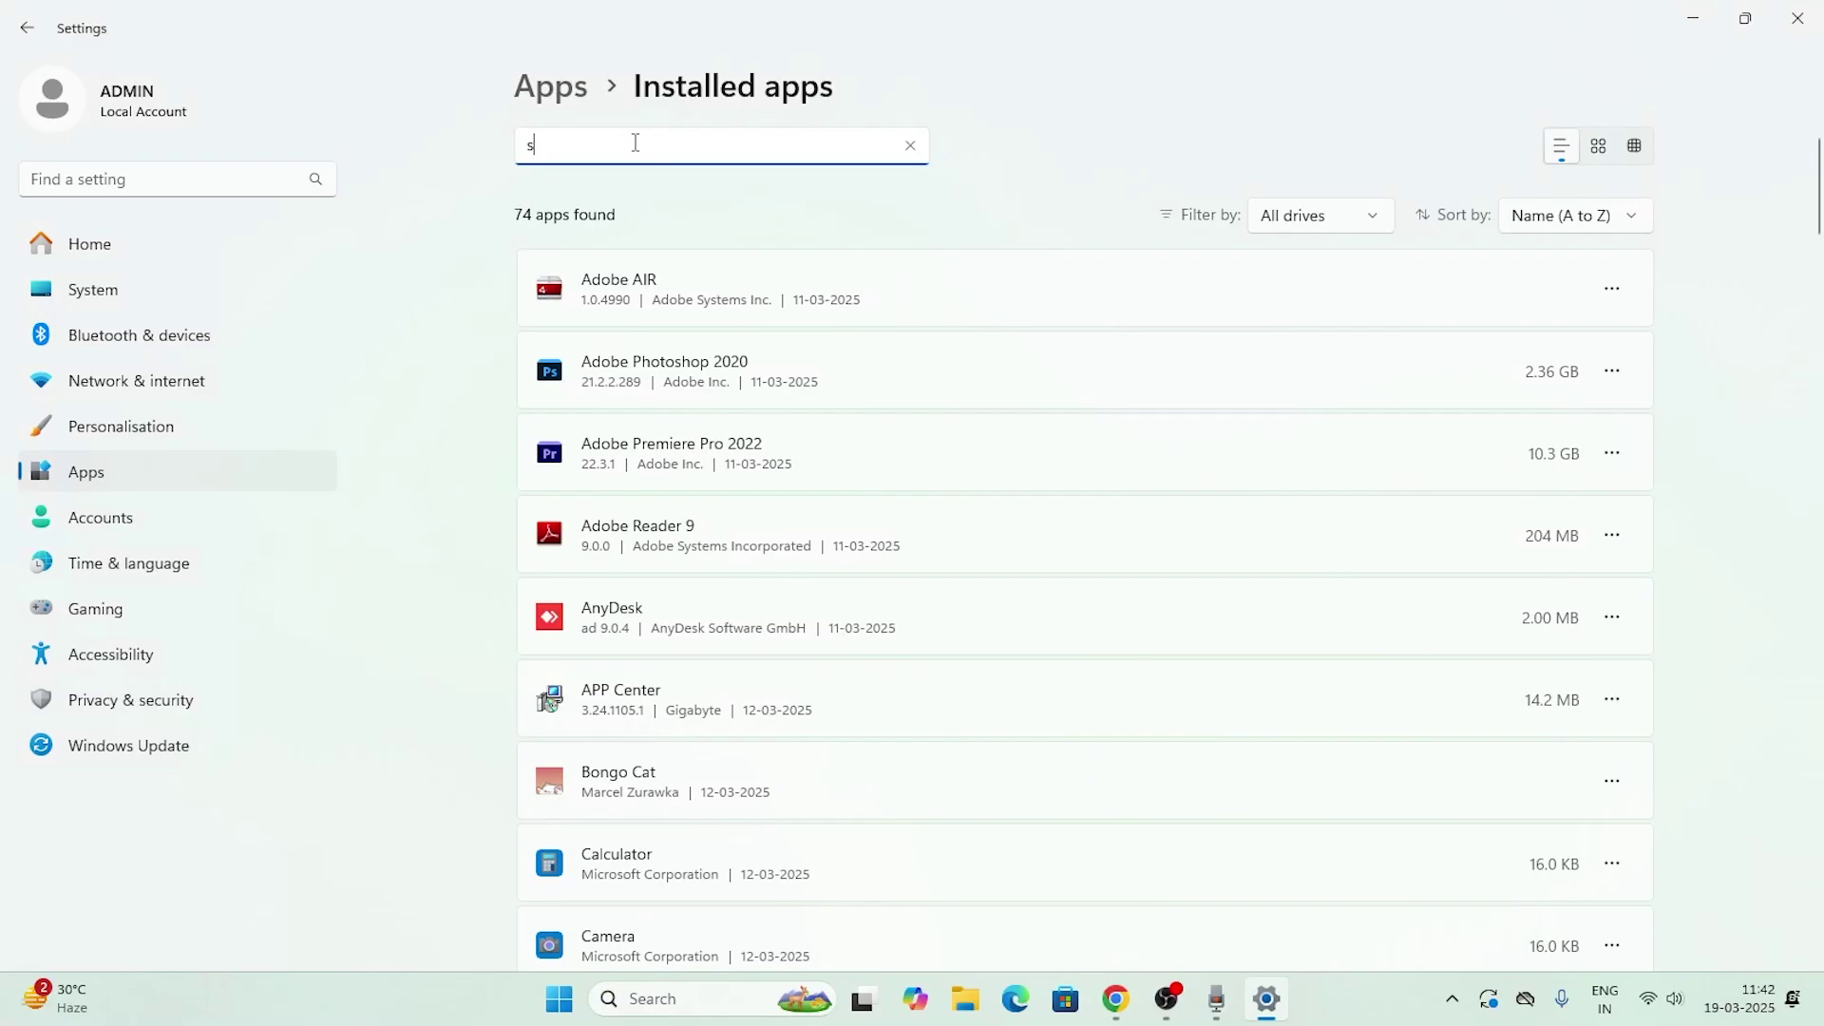
pyautogui.write('team')
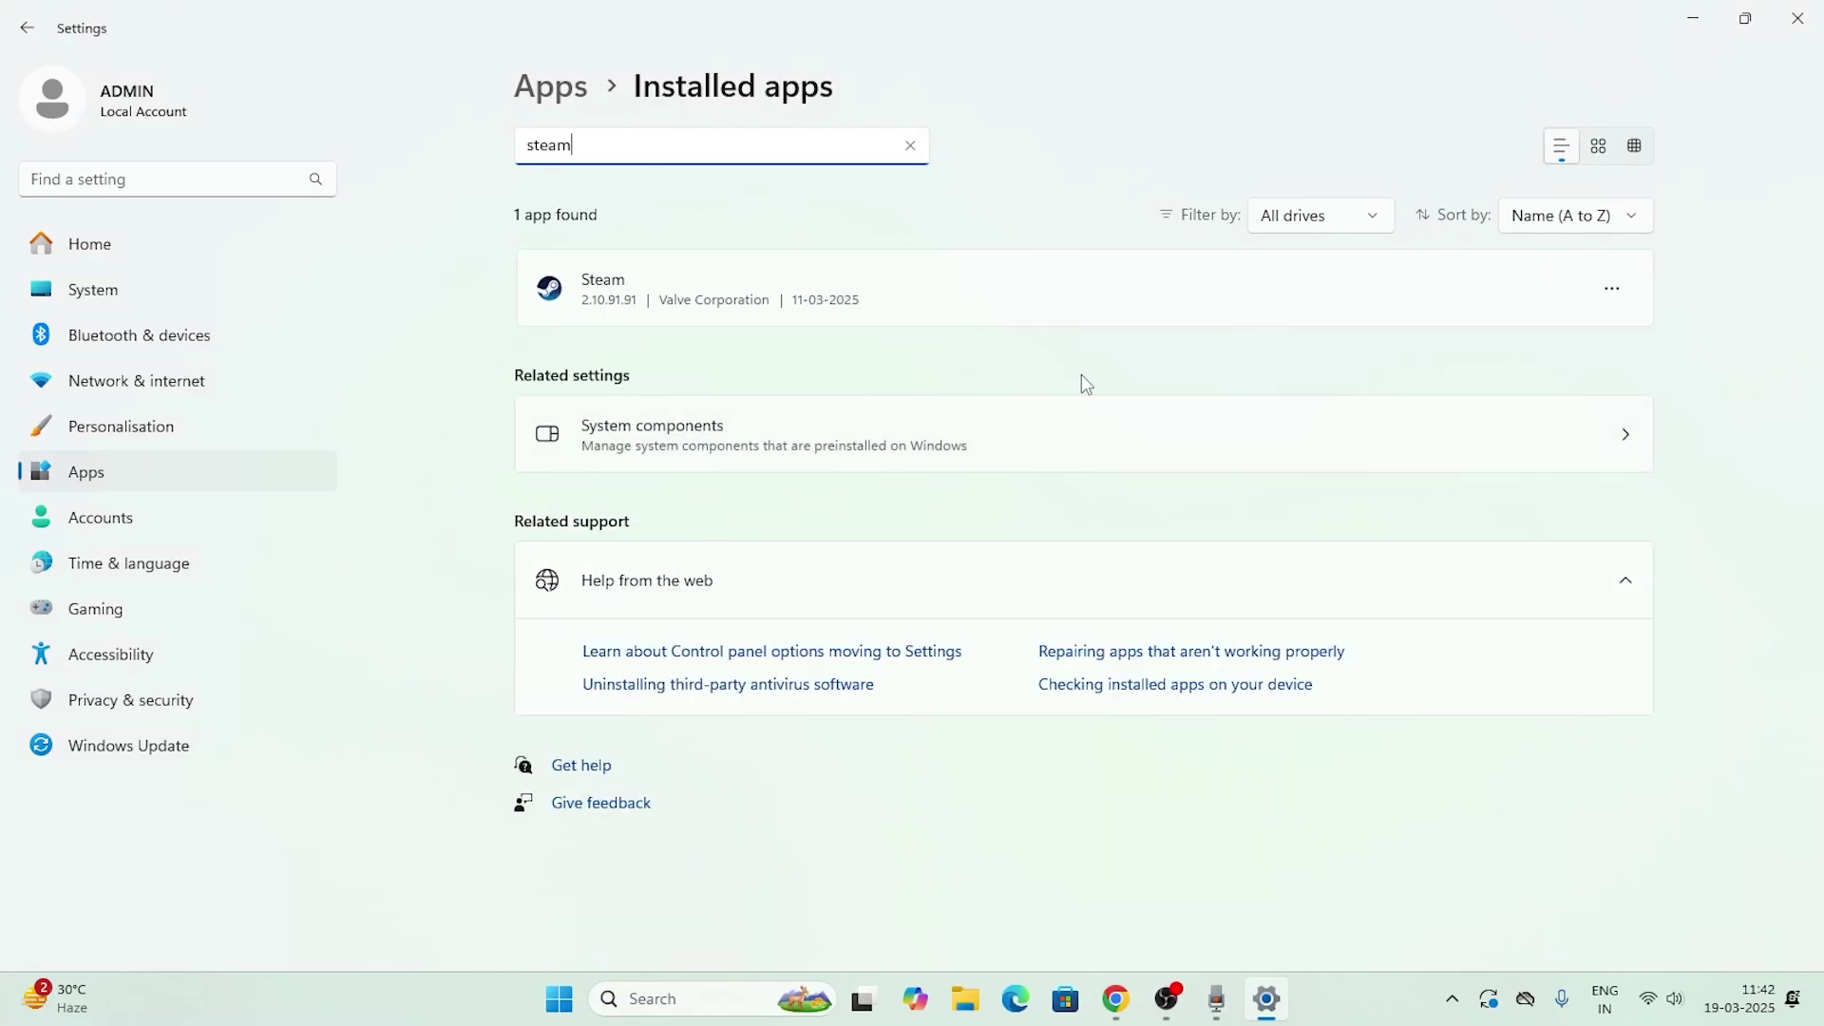
pyautogui.click(1612, 291)
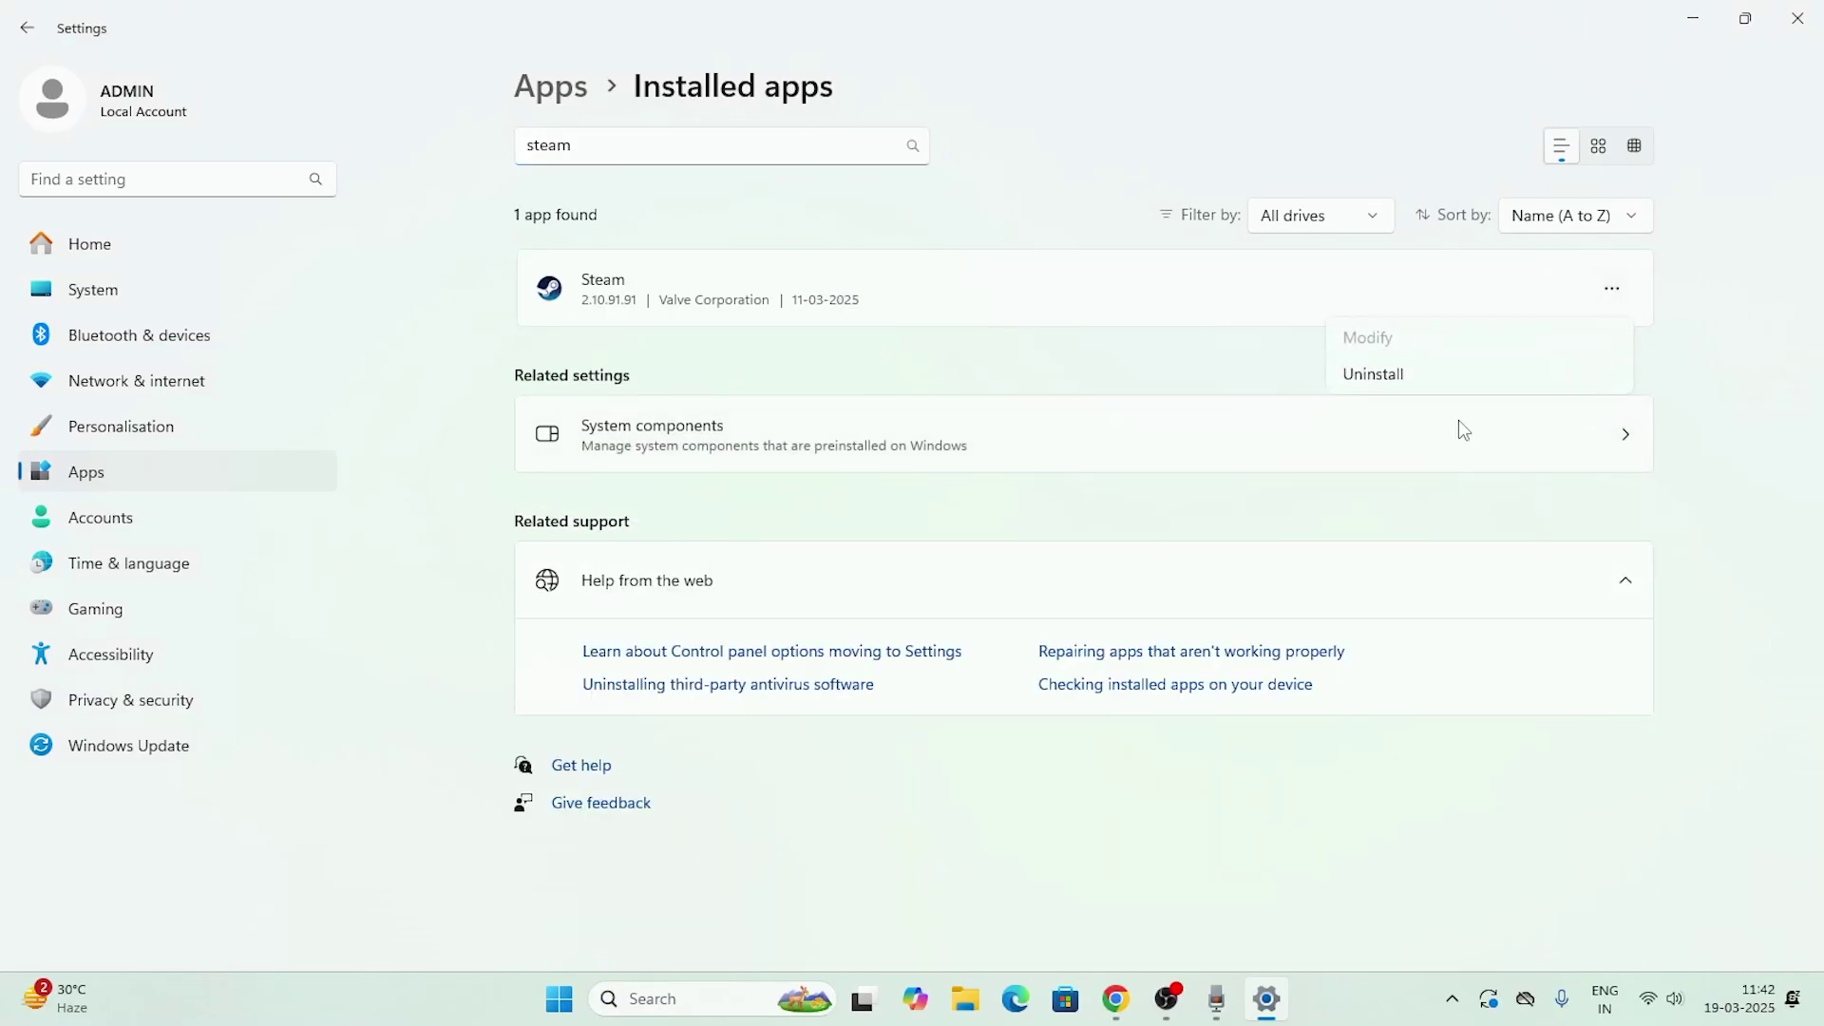
pyautogui.click(1792, 419)
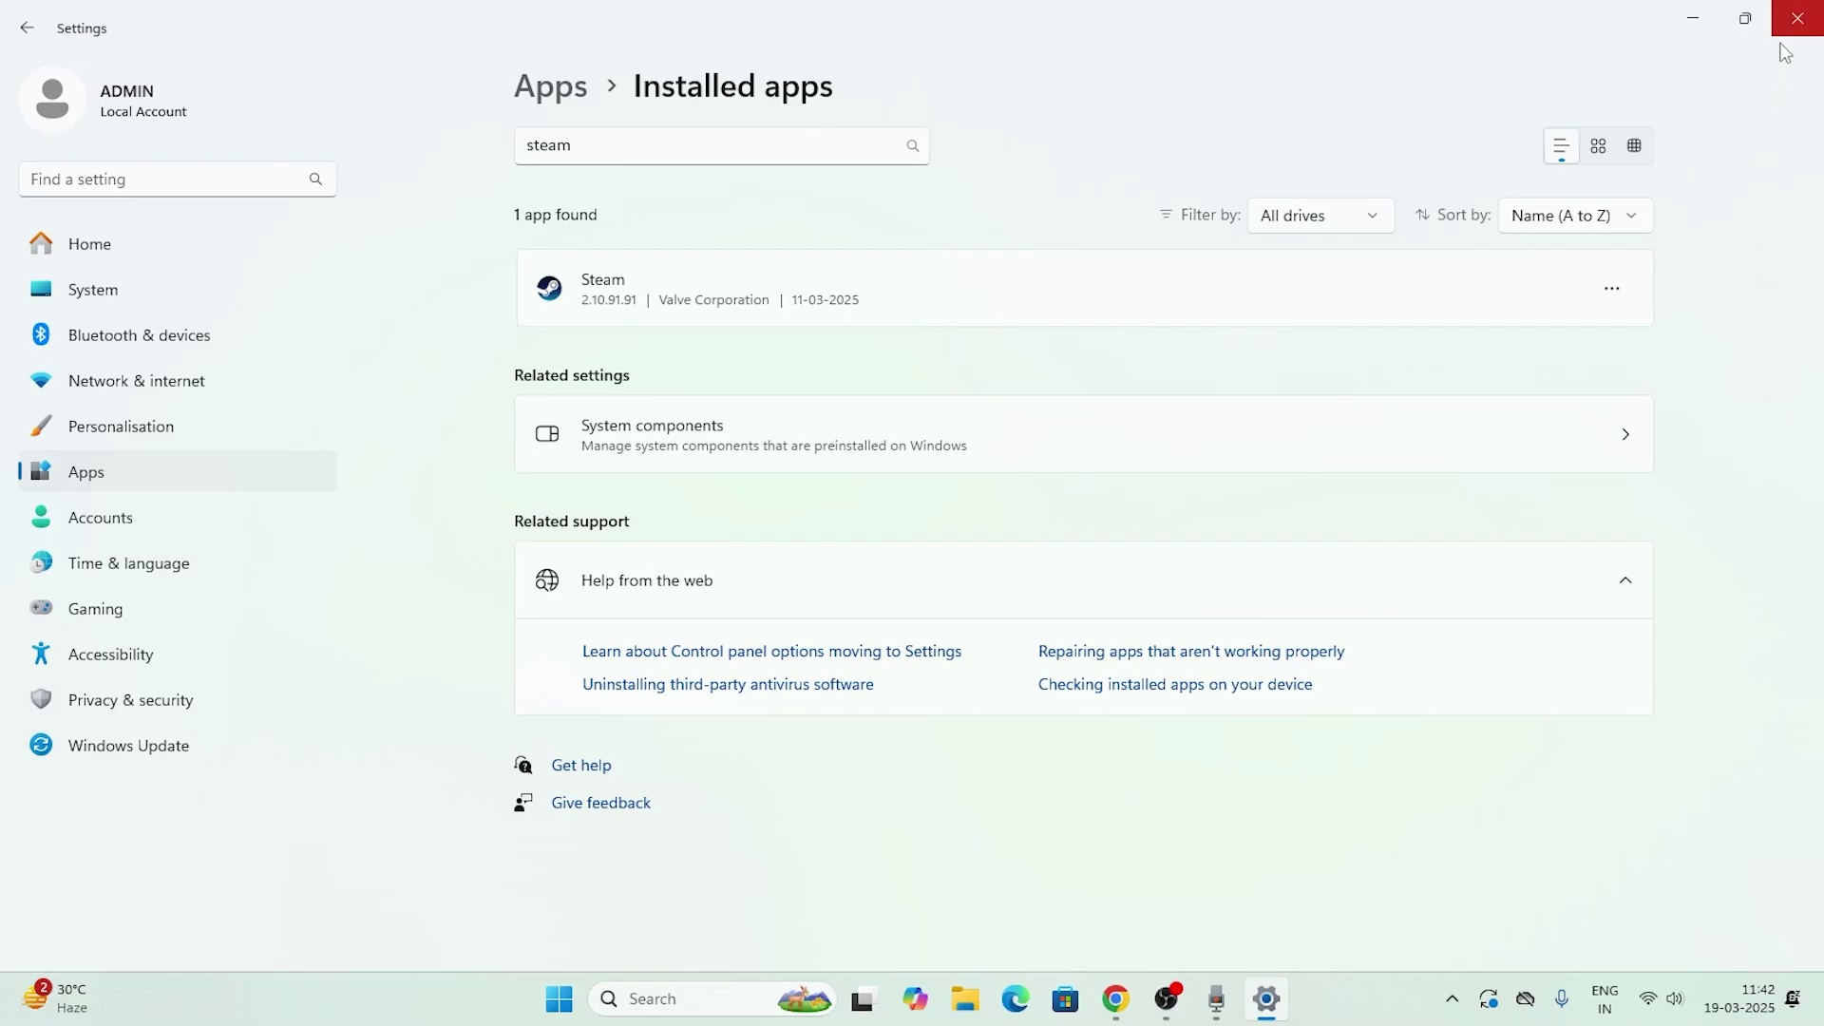
pyautogui.click(1798, 18)
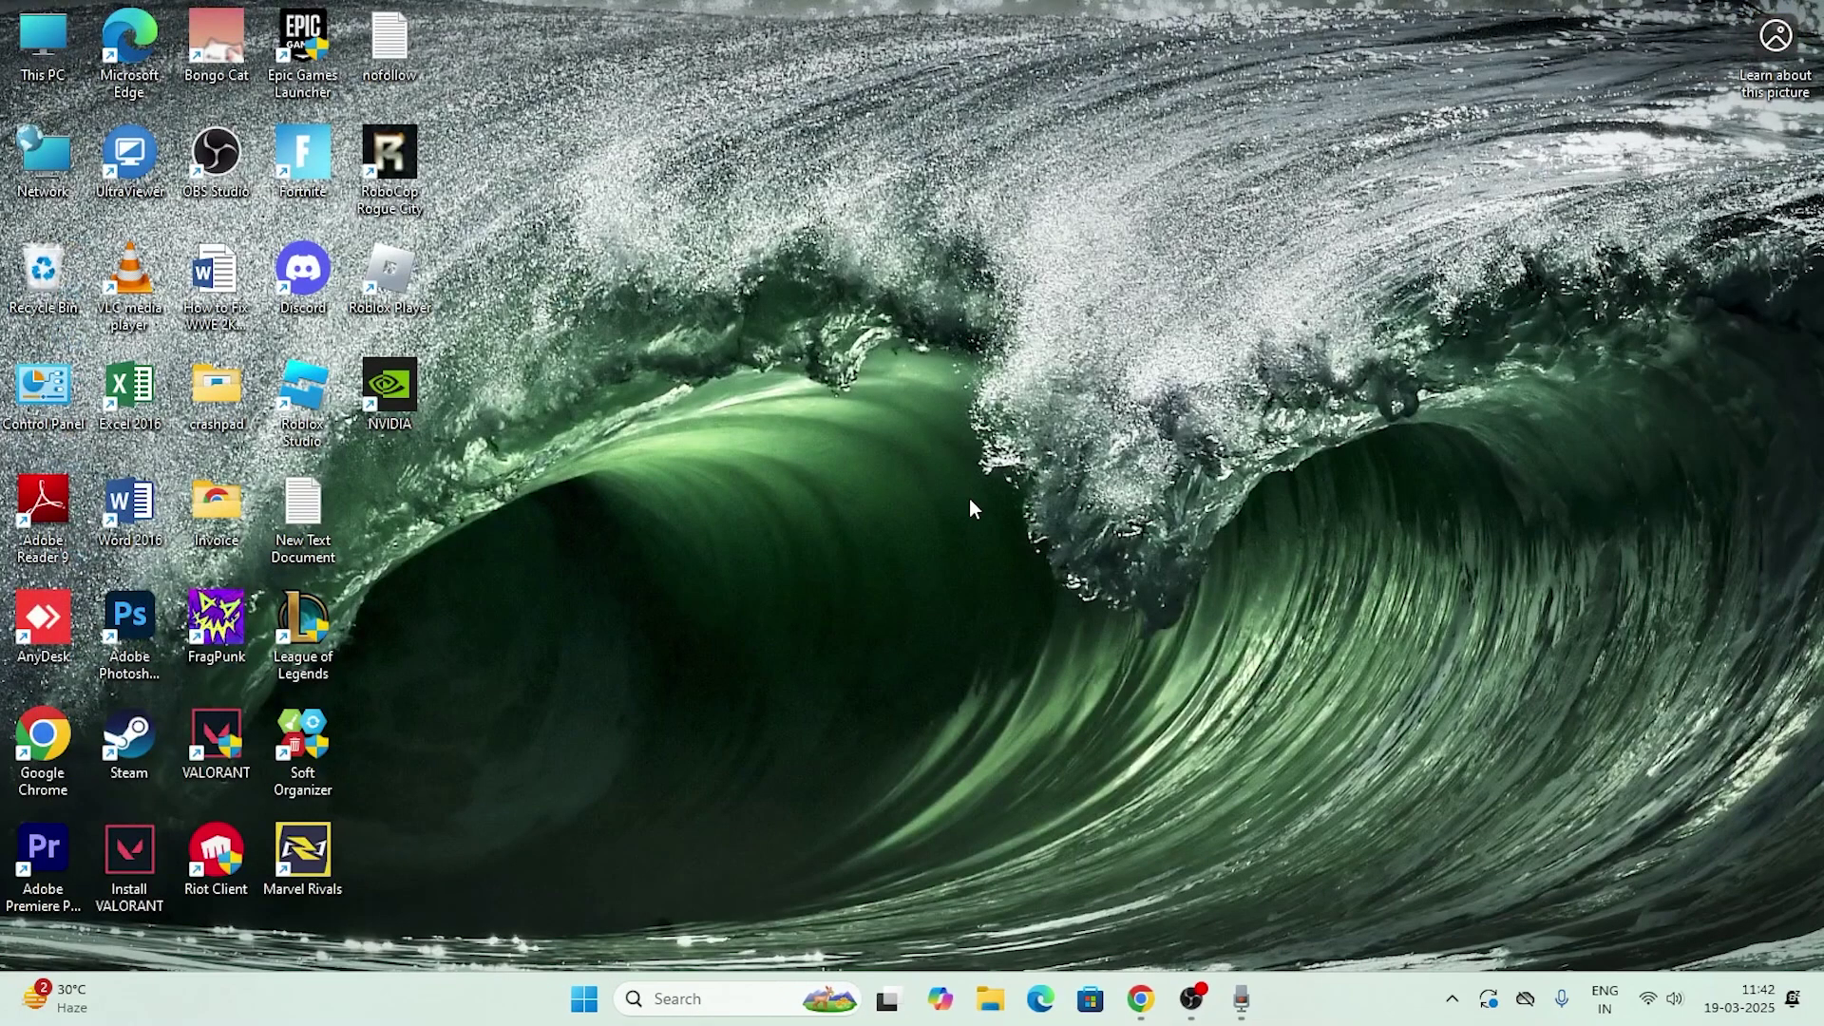